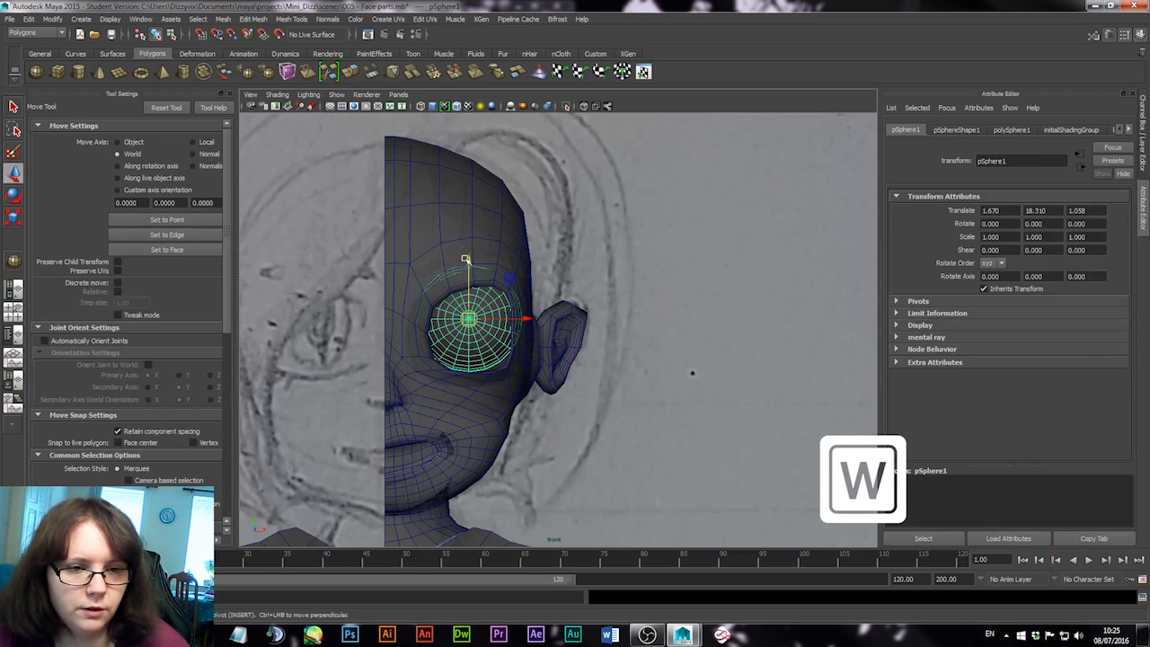
Lower the eye sphere to Translate Y 18.049 and move it forward into the eye socket at Translate Z 1.653
drag(469, 263, 470, 274)
key(space)
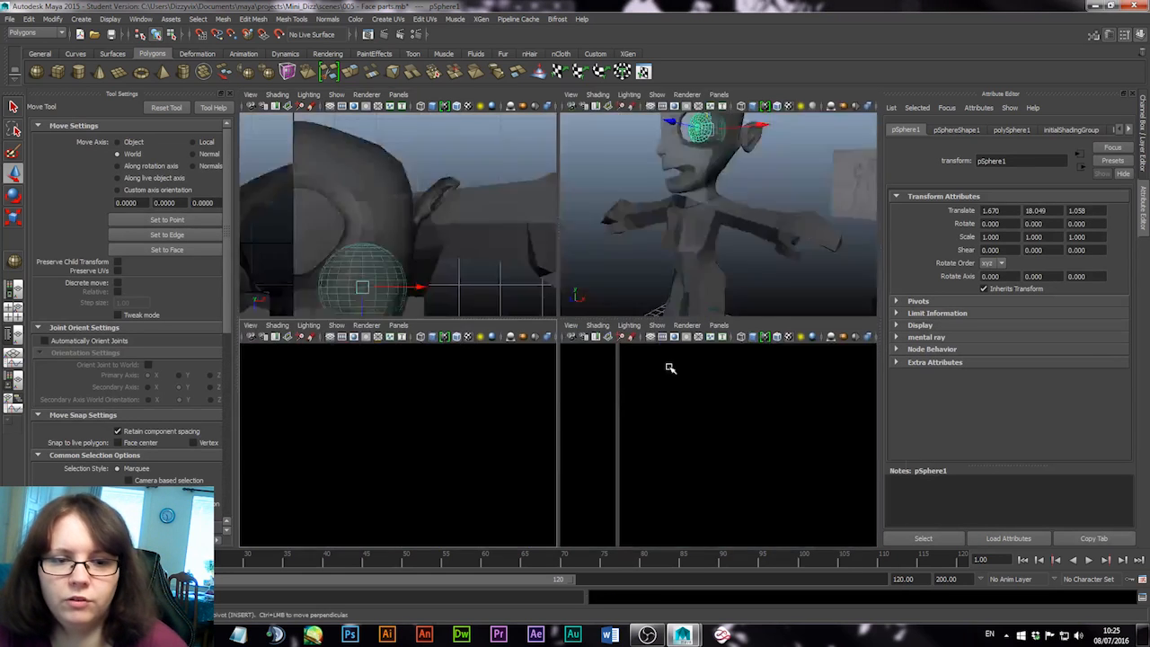
key(space)
scroll(470, 344, up, 7)
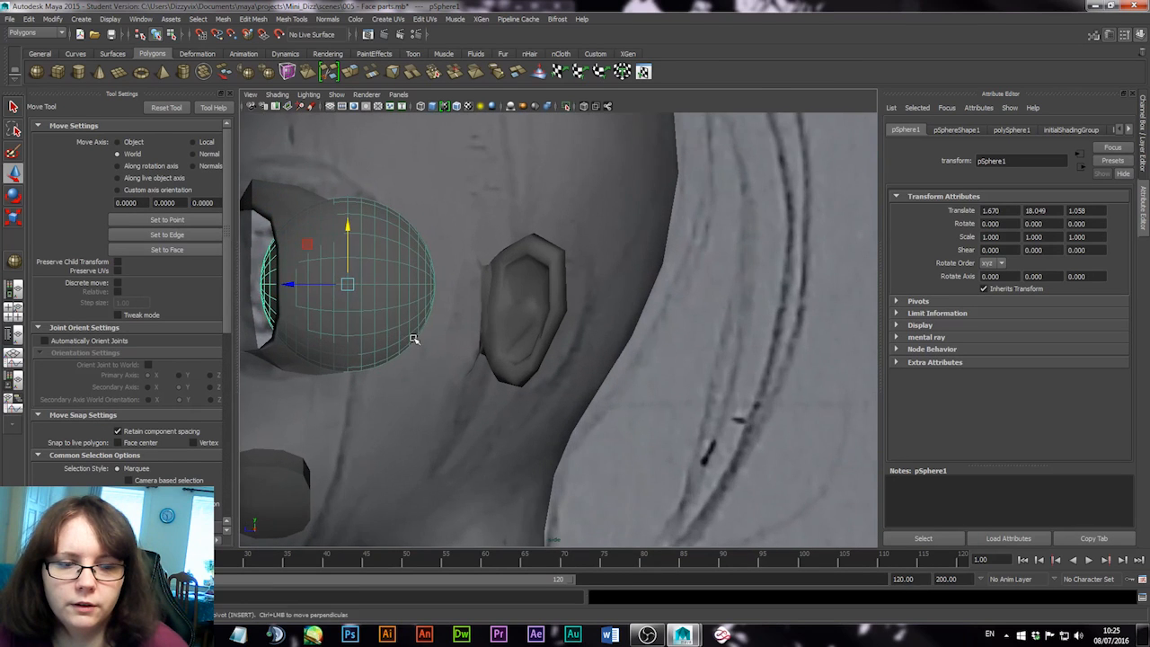
alt+middle_drag(413, 338, 659, 378)
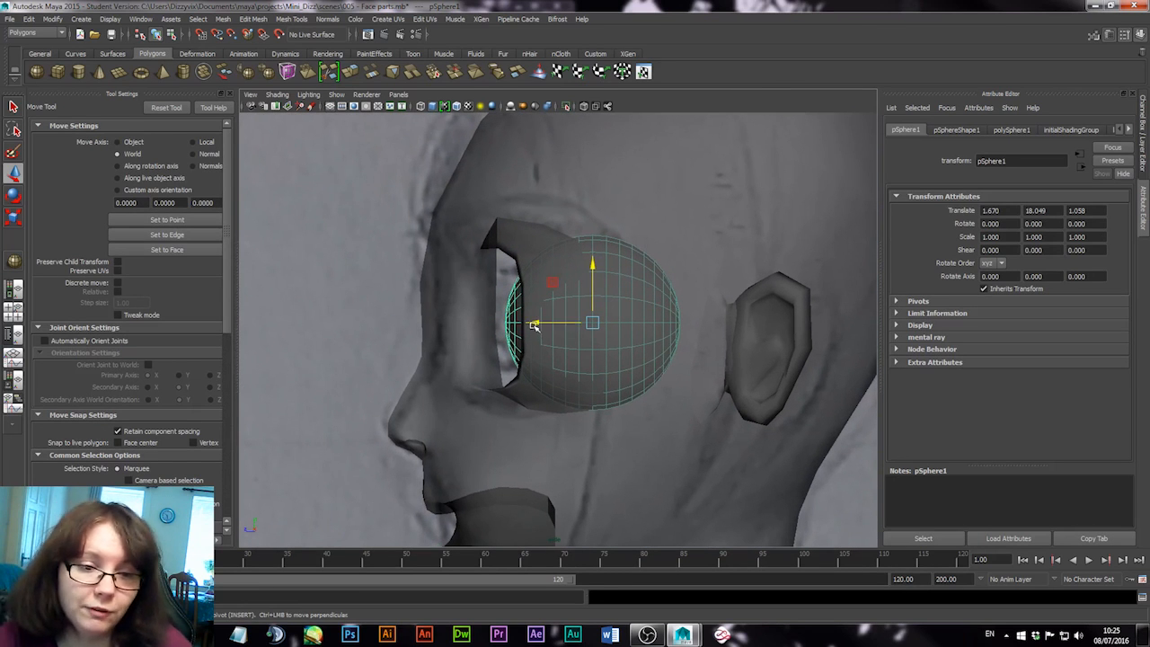
drag(530, 324, 486, 324)
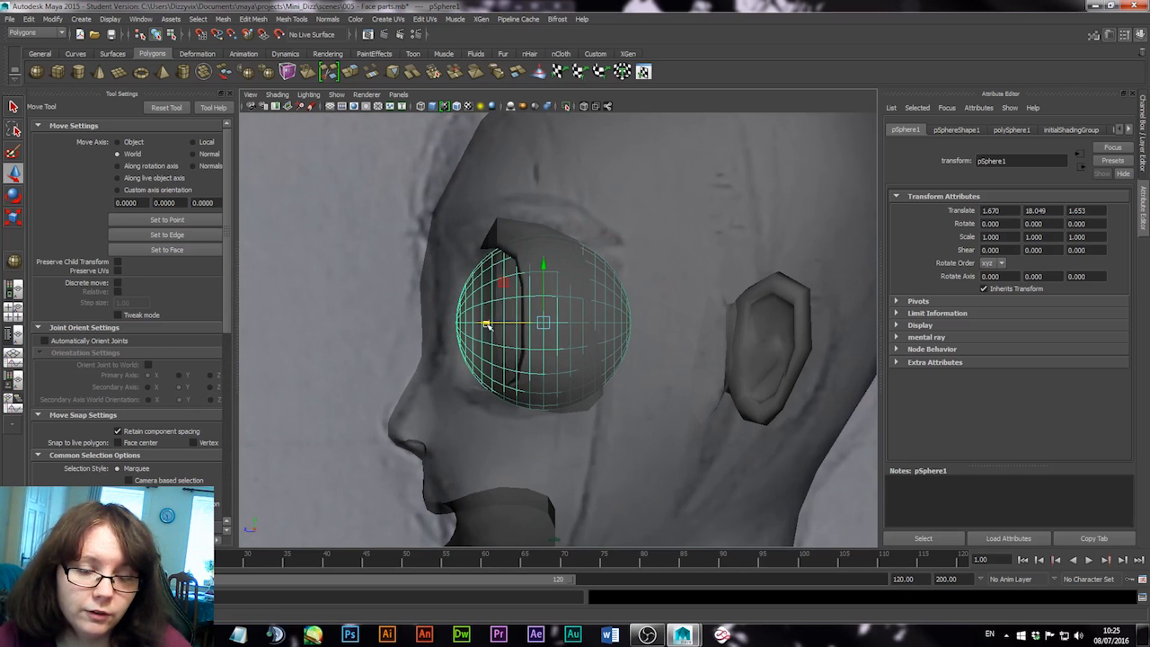
Move the eye sphere forward, out in front of the face, to Translate Z 8.356 in the perspective view
alt+drag(514, 365, 544, 361)
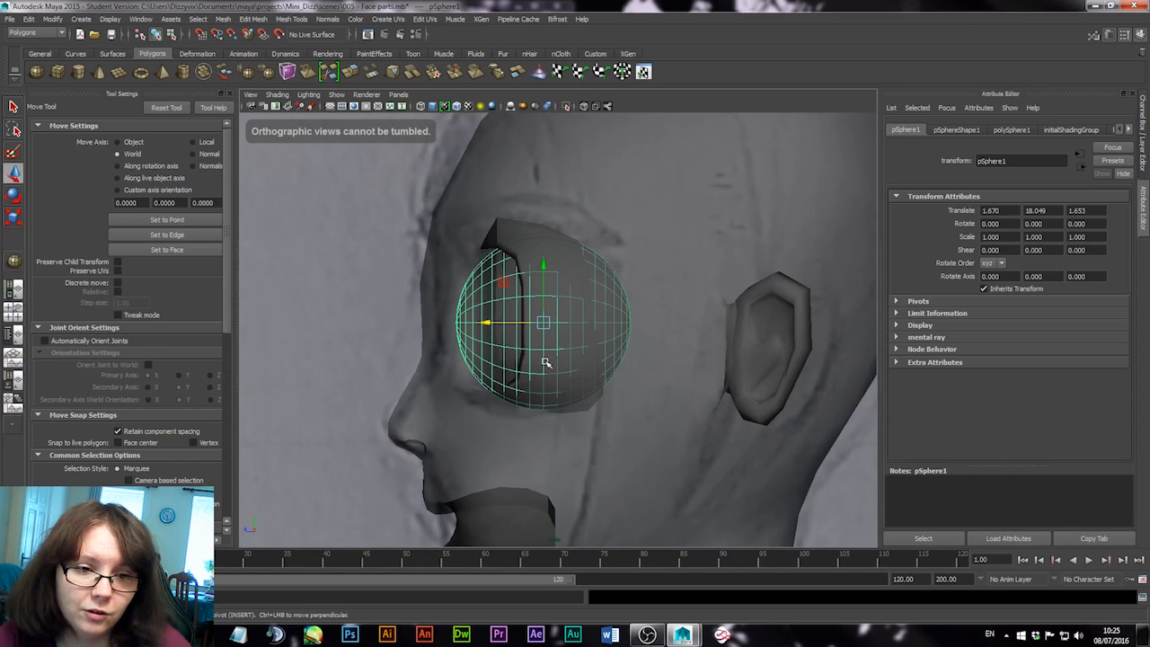
key(space)
alt+drag(780, 218, 690, 348)
key(space)
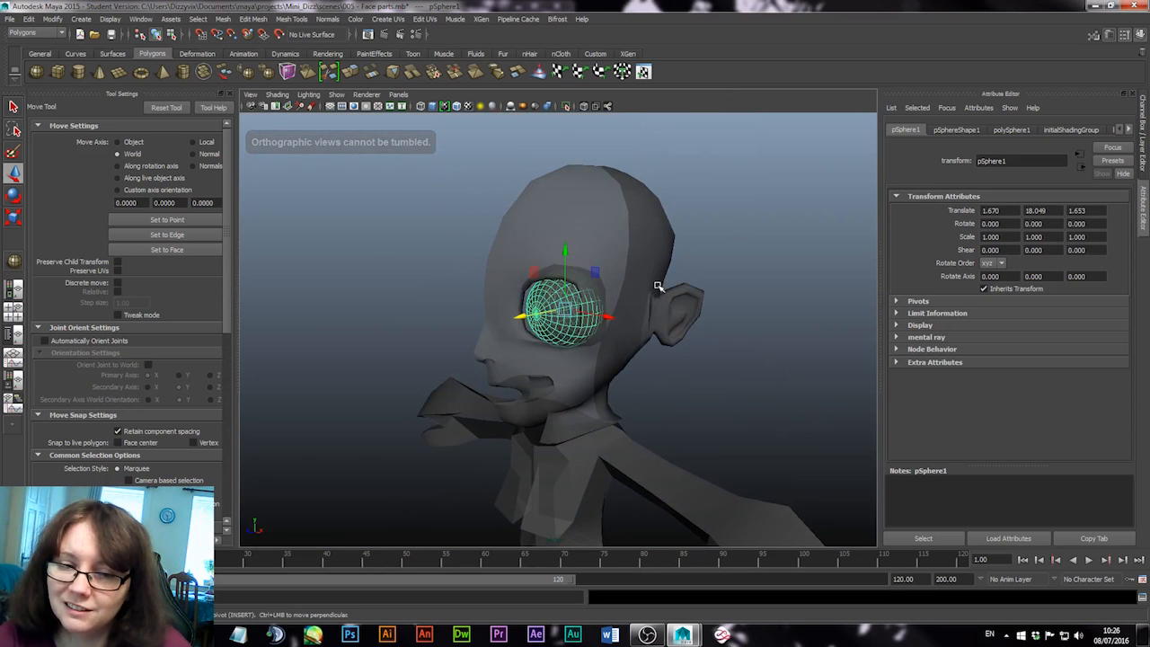
alt+drag(659, 288, 506, 267)
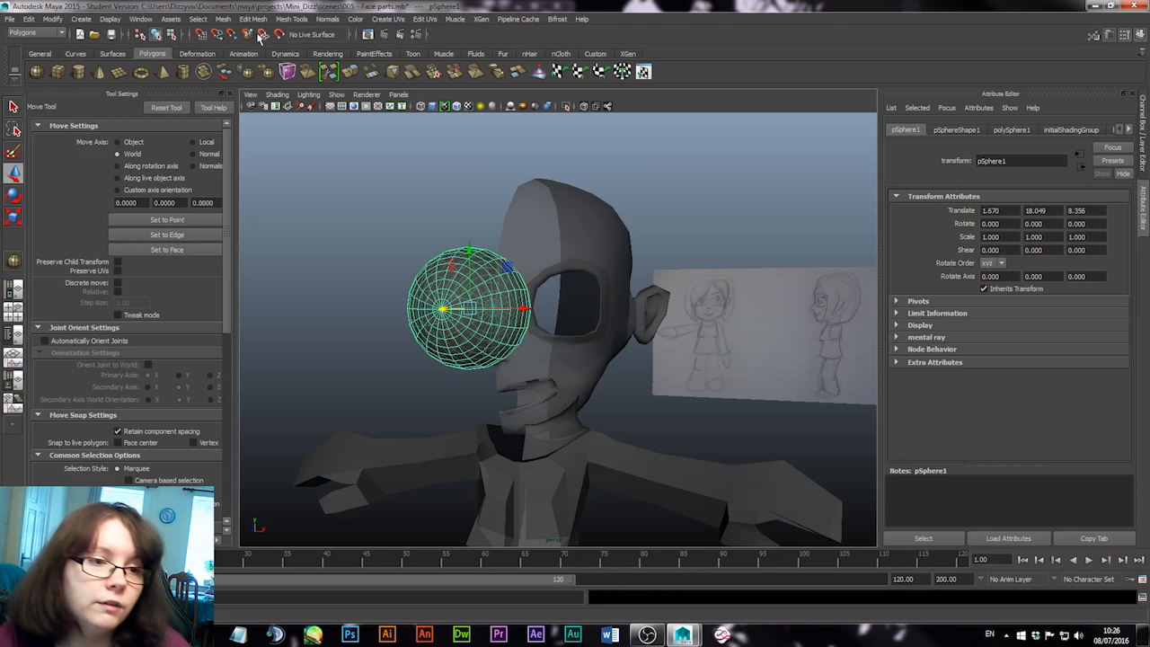
Assign a new Phong material to the eye sphere
click(326, 54)
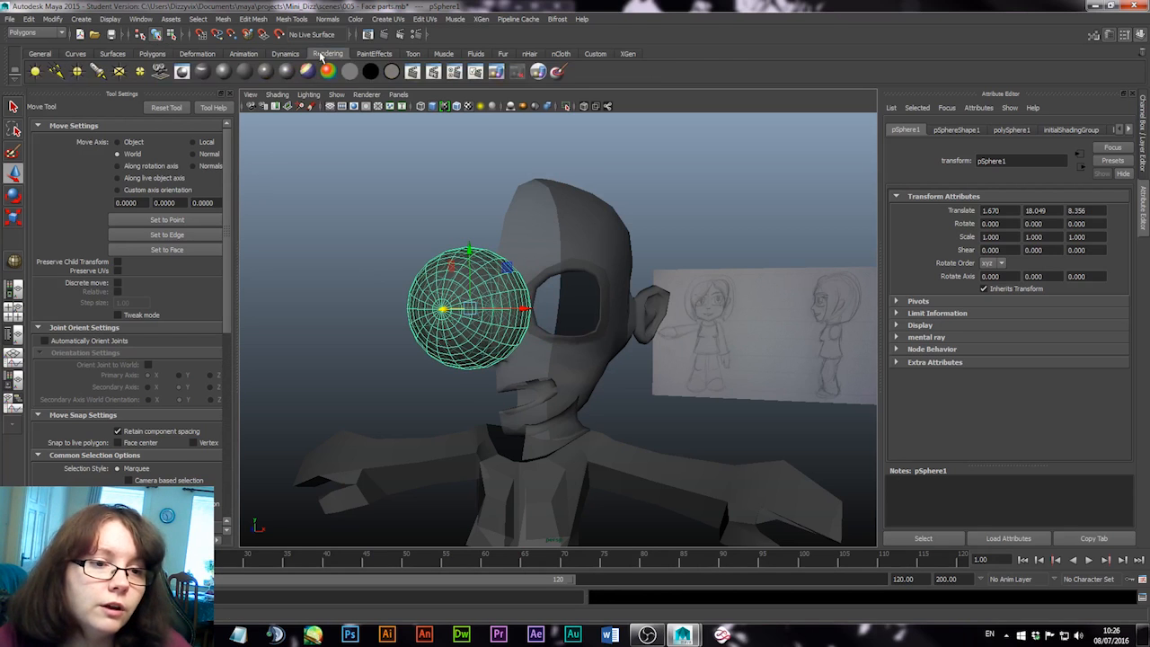
click(266, 79)
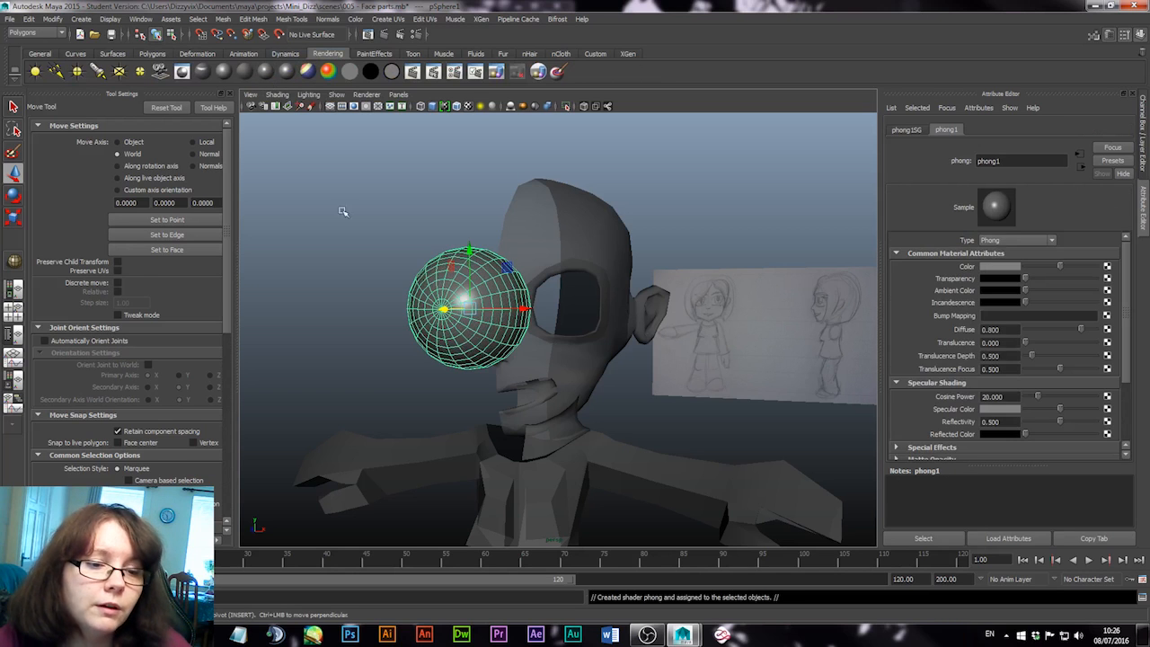
click(372, 193)
alt+drag(441, 308, 416, 321)
Frame the eye sphere and rename its Phong material Eye_material1
click(471, 345)
key(f)
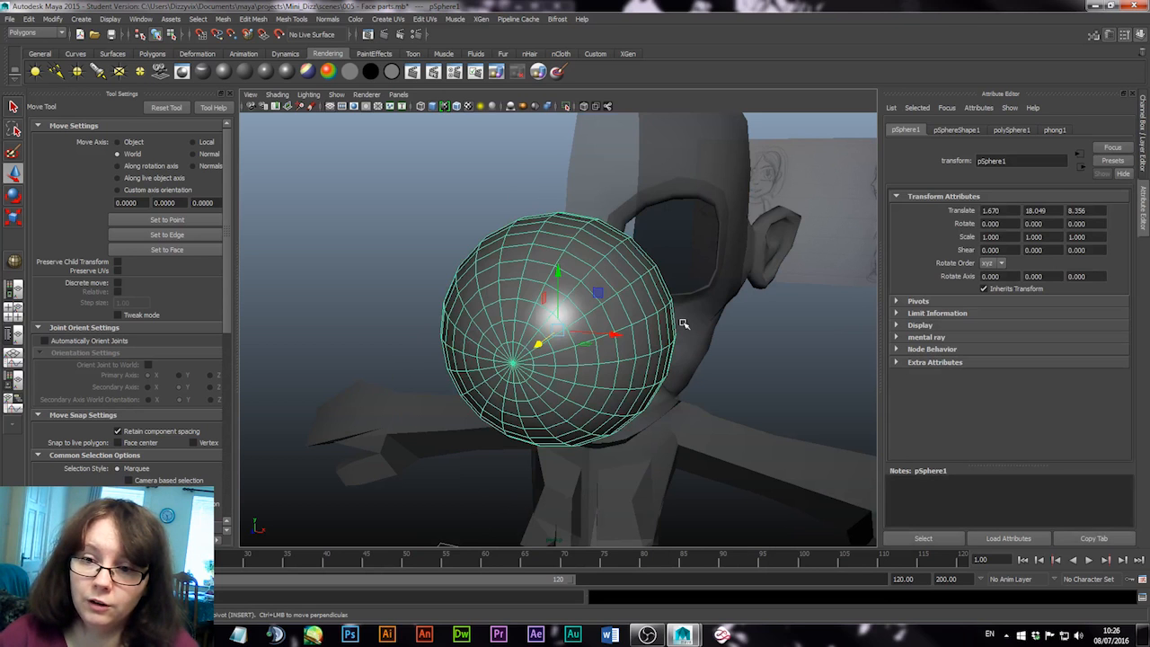
click(1061, 130)
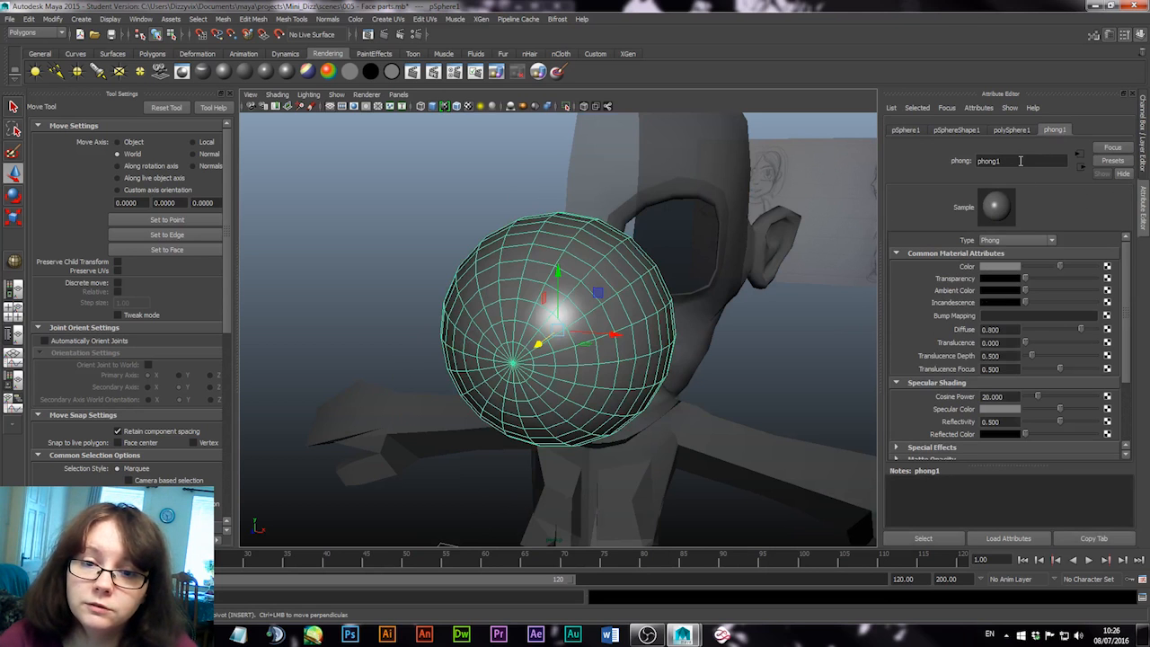
double_click(1020, 161)
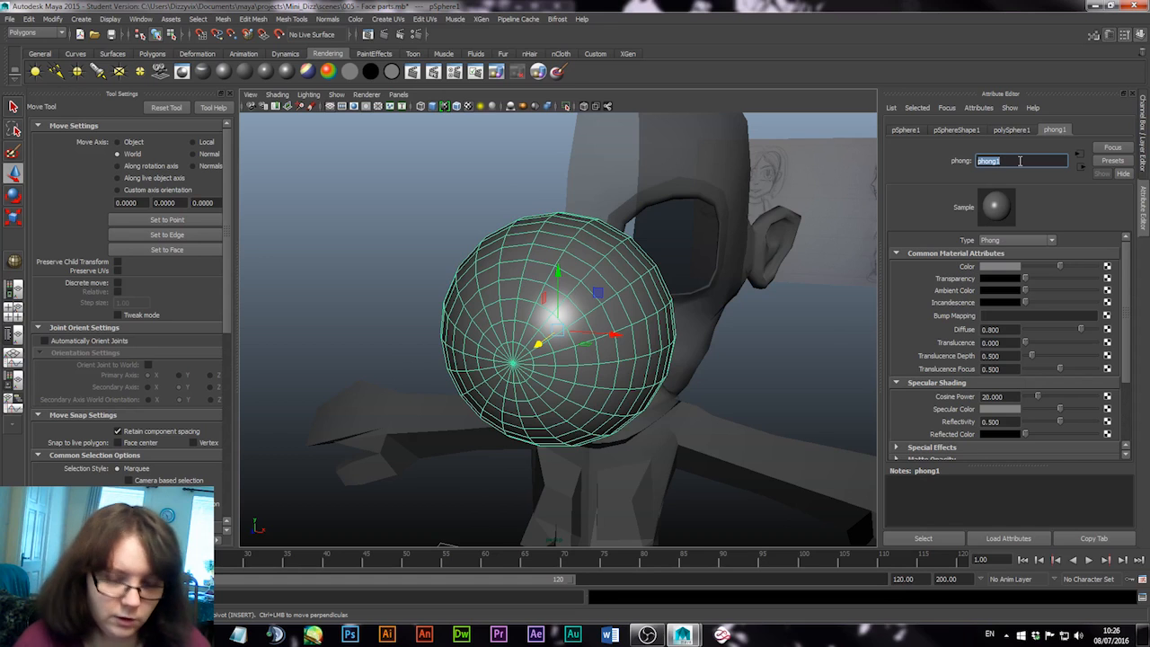
text(Eye_material1)
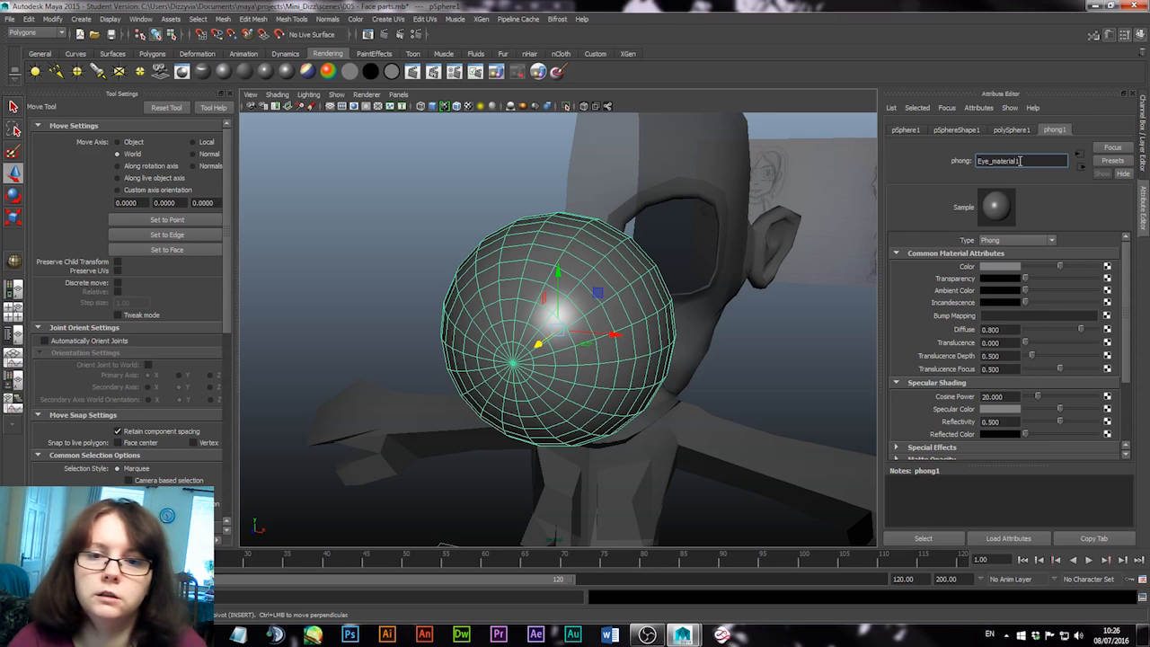
key(Return)
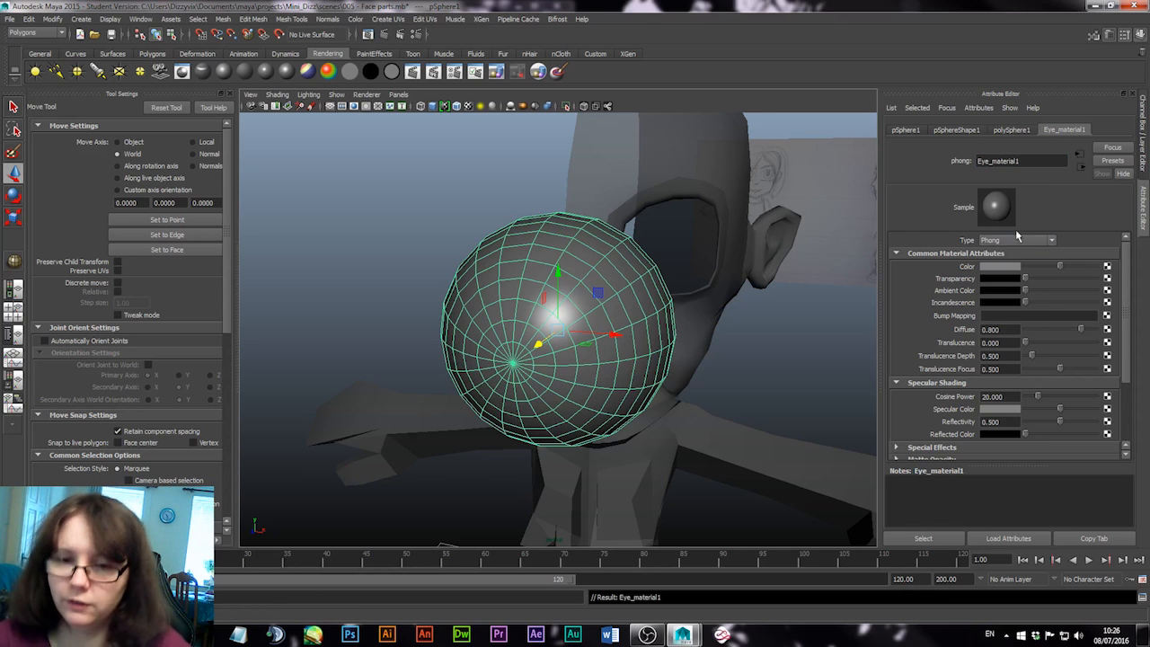
Map a Ramp texture to the Color attribute of Eye_material1
click(1108, 269)
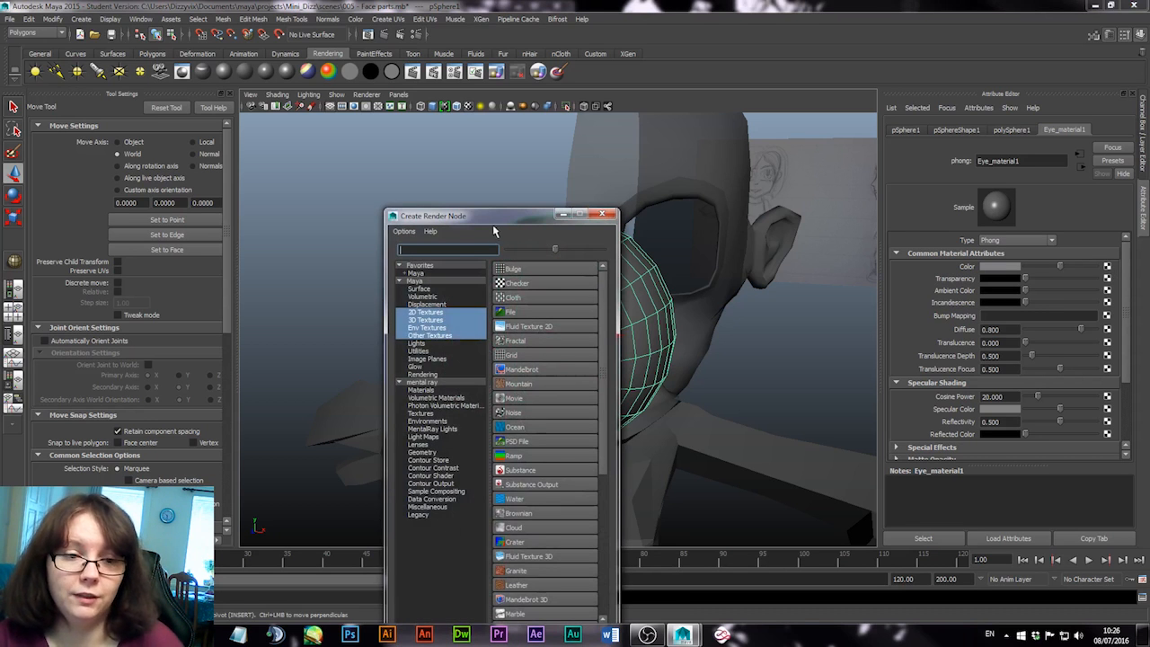
drag(483, 221, 582, 114)
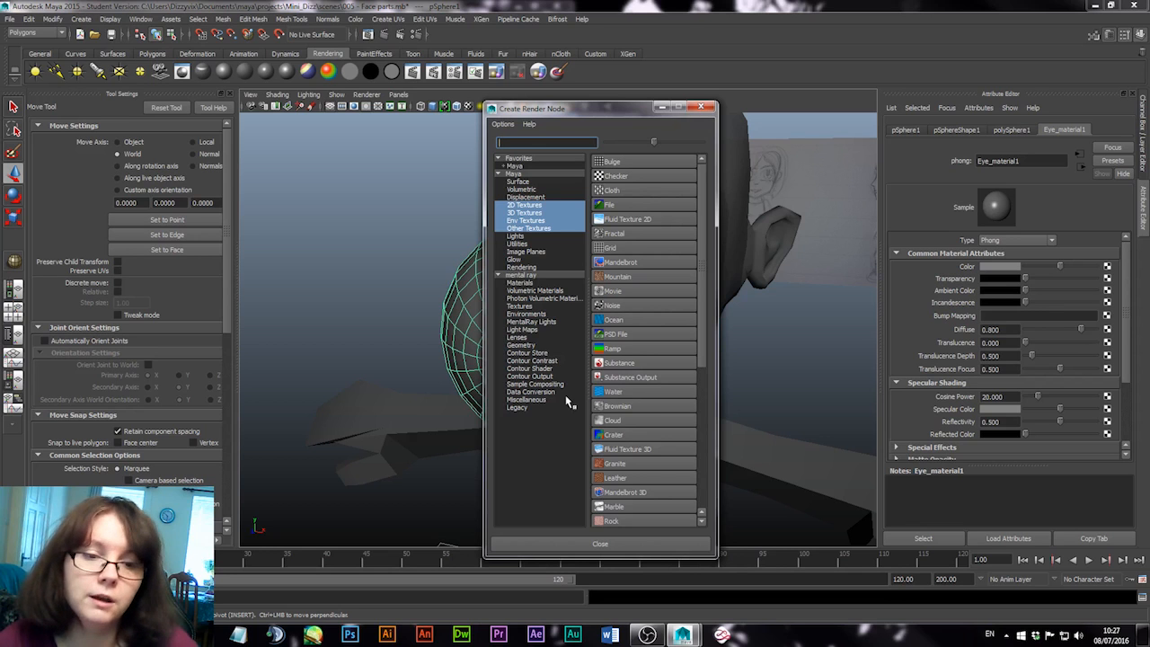
click(624, 350)
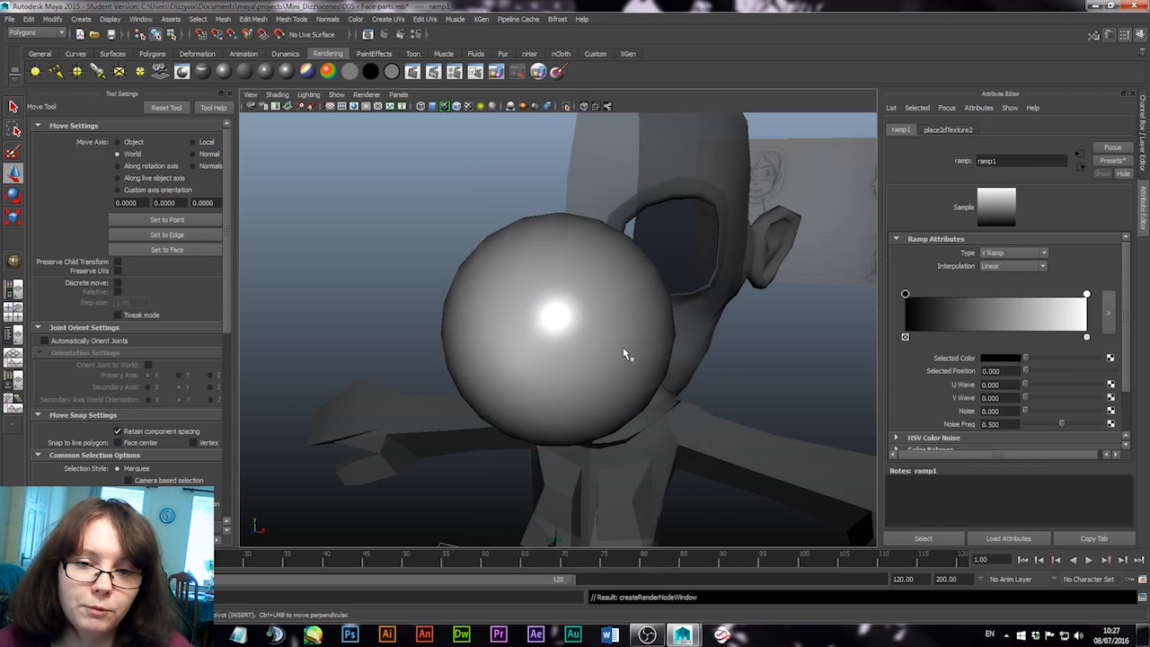
mouse_move(786, 341)
alt+mouse_down()
mouse_move(721, 359)
mouse_move(713, 347)
mouse_move(599, 339)
mouse_move(784, 334)
alt+mouse_up()
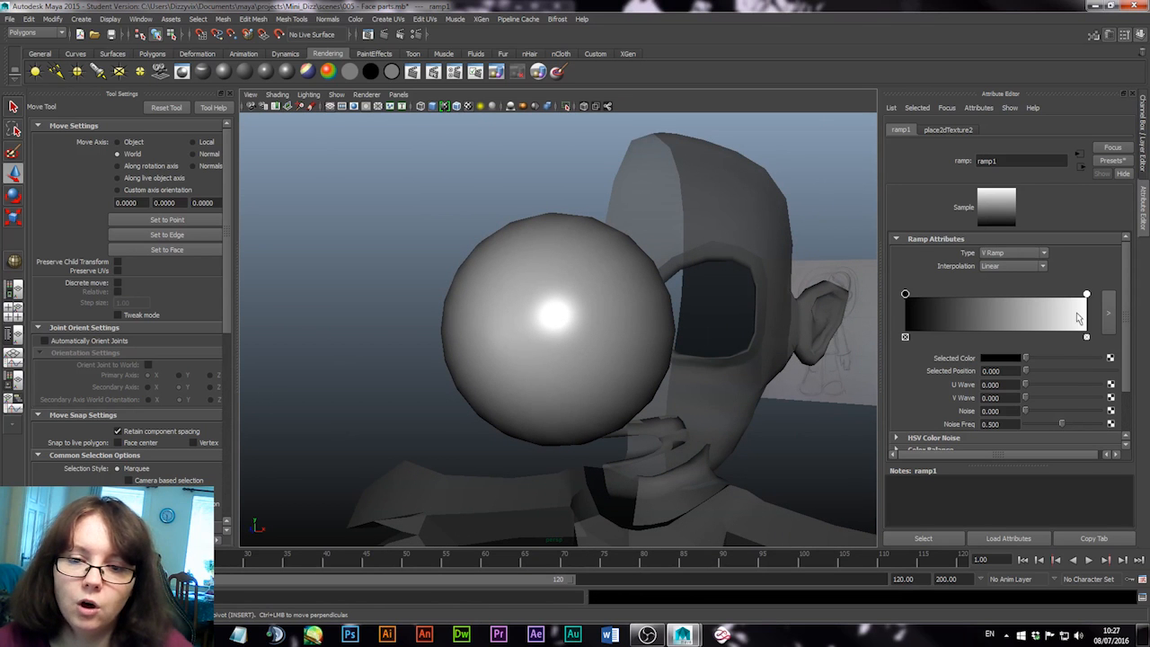
alt+drag(616, 359, 647, 365)
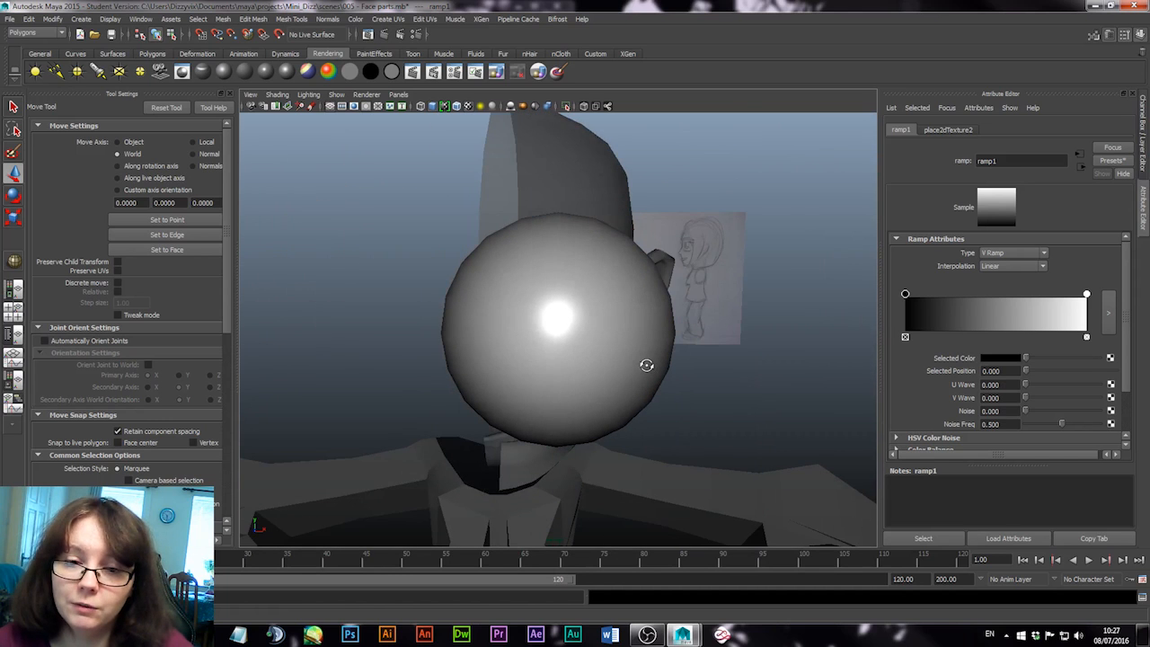
Add a middle color marker to the ramp at position 0.531 and make it dark brown (H 20.556, S 1.000, V 0.235)
click(1002, 306)
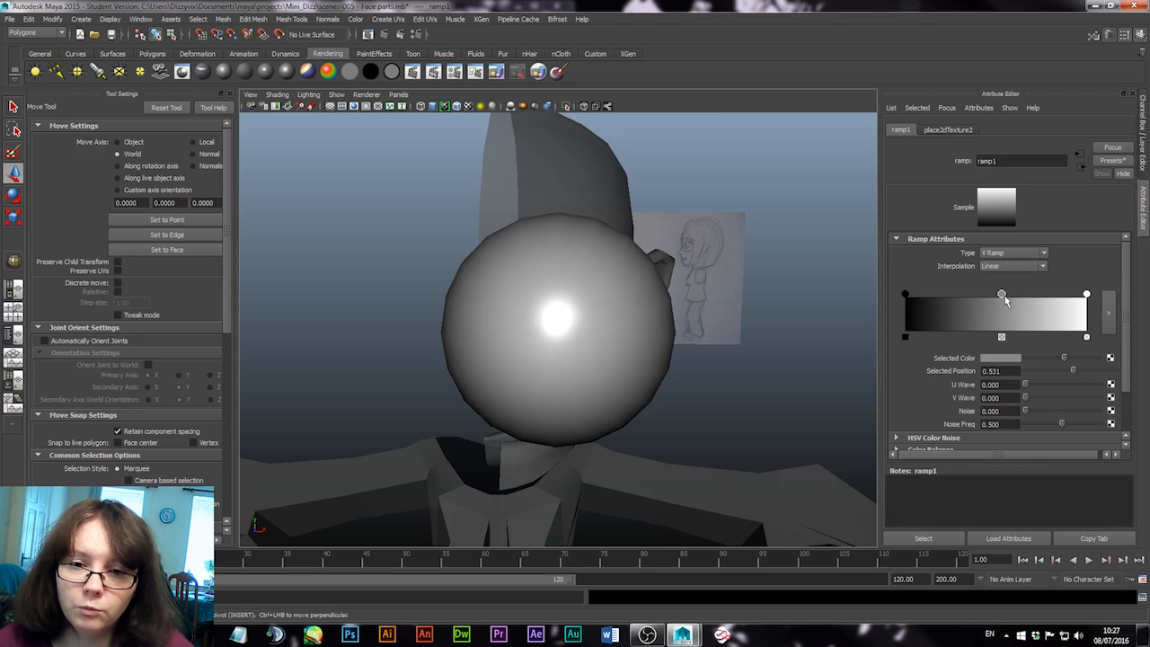
alt+drag(726, 387, 693, 381)
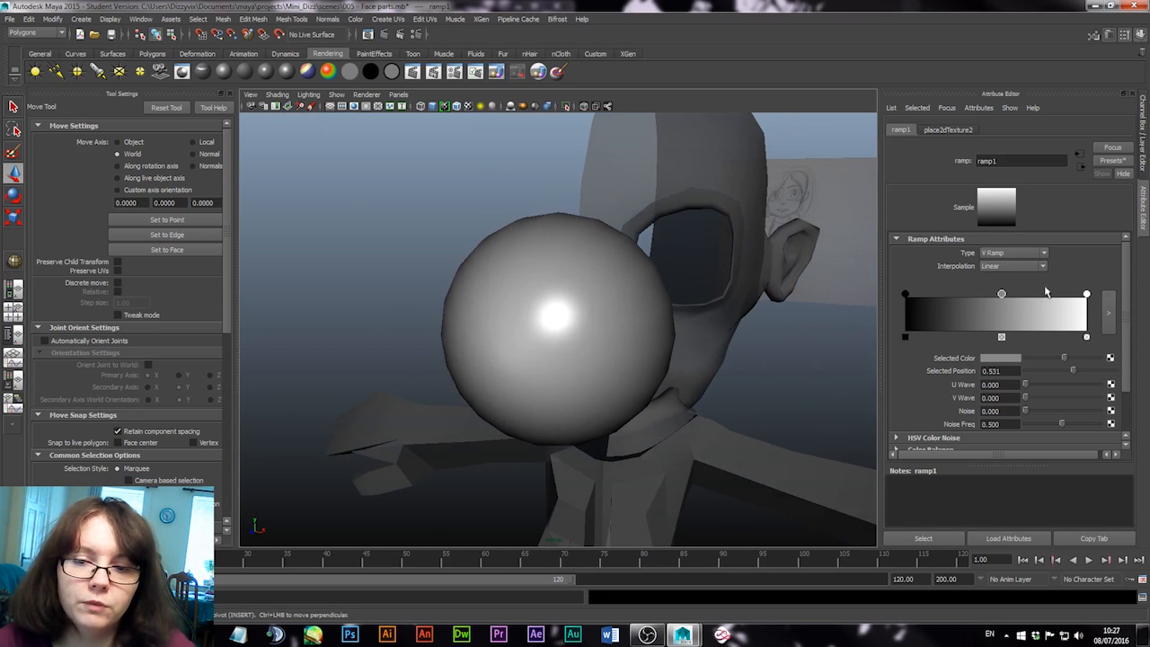
click(1087, 296)
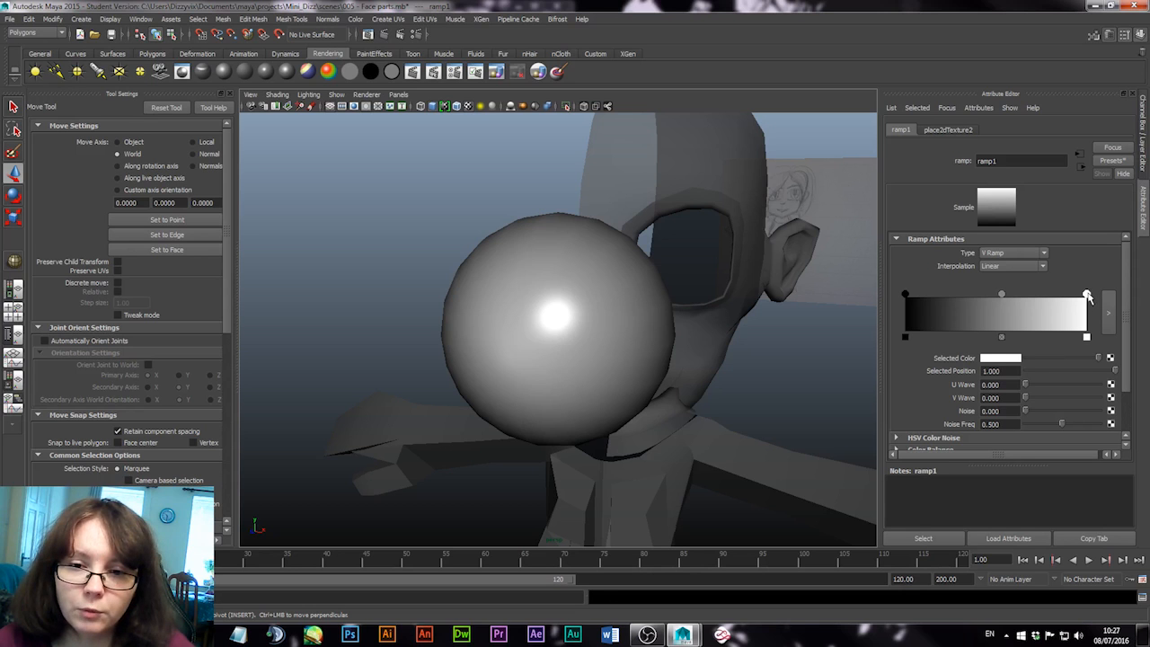
click(995, 358)
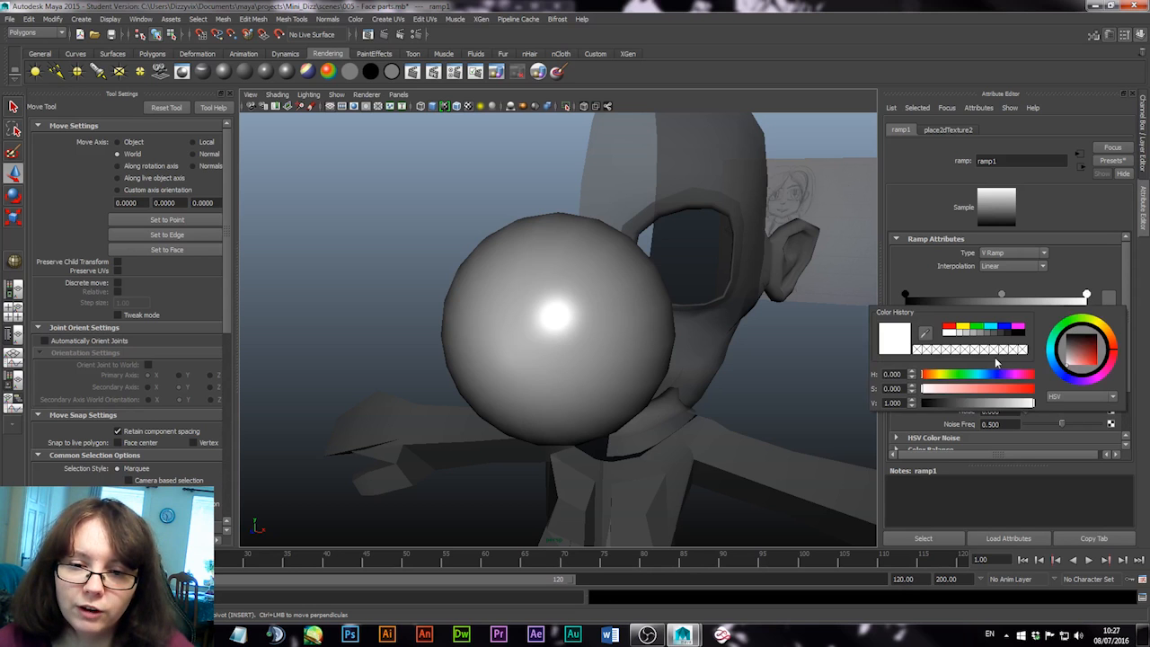
click(1002, 296)
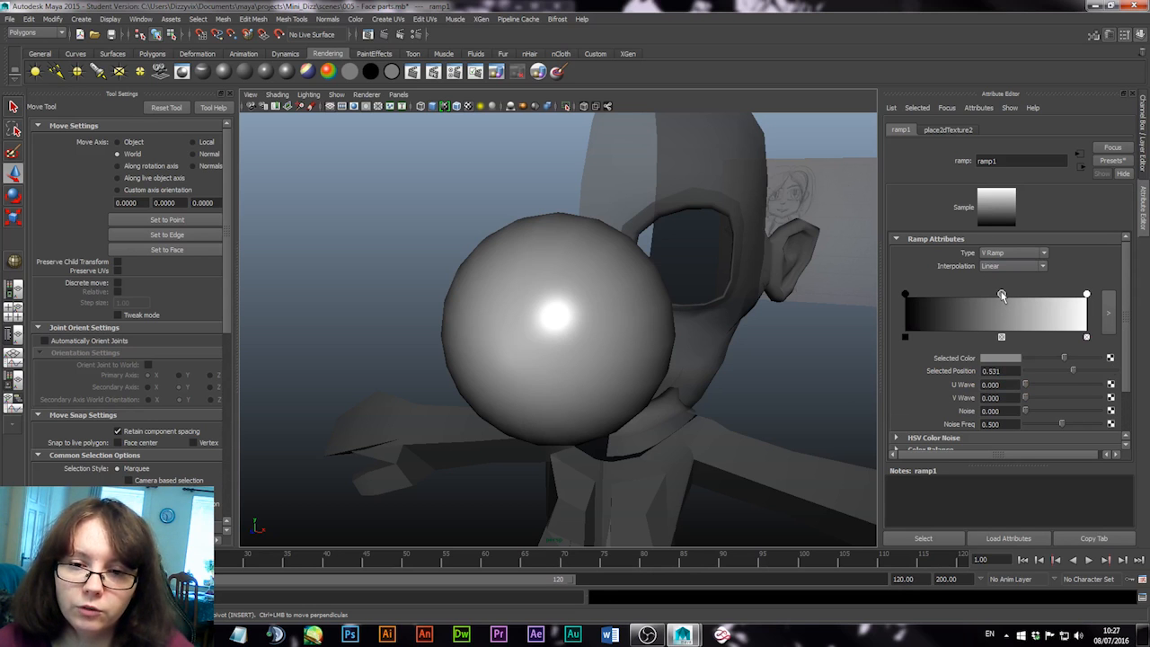
click(995, 359)
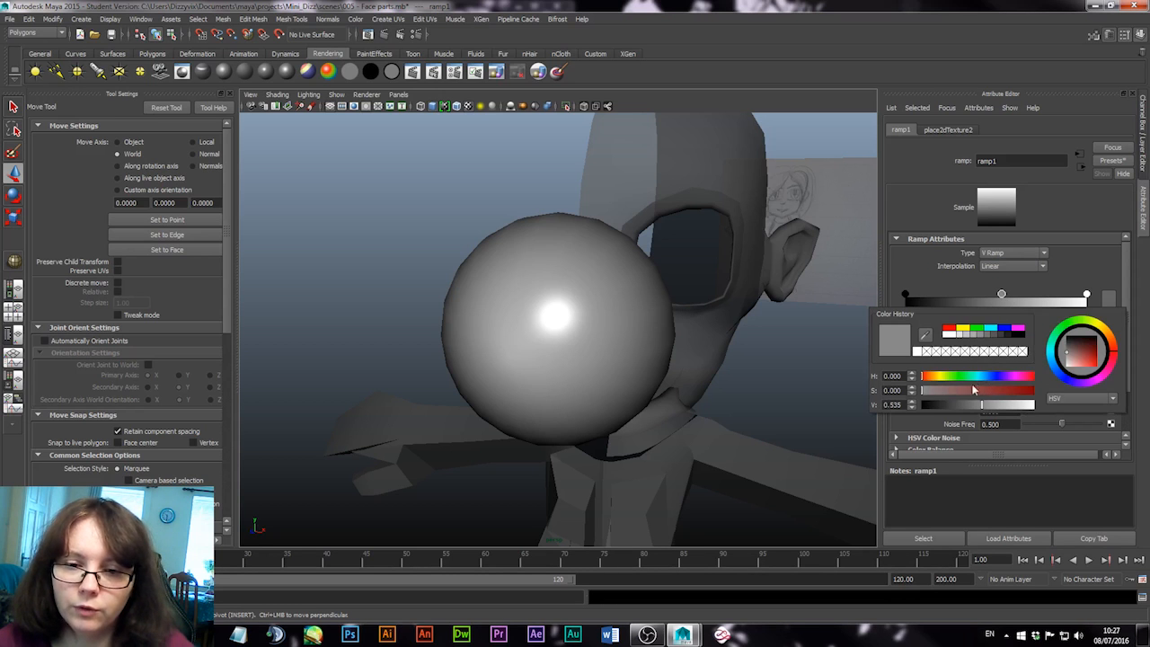
click(1115, 345)
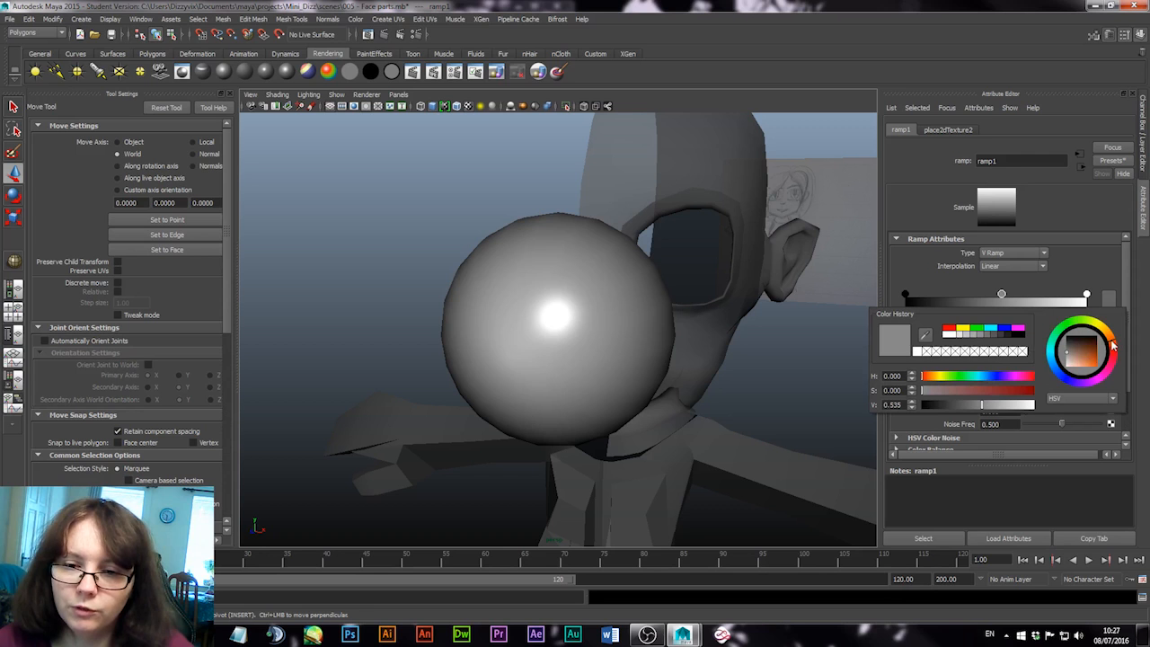
drag(1082, 360, 1105, 348)
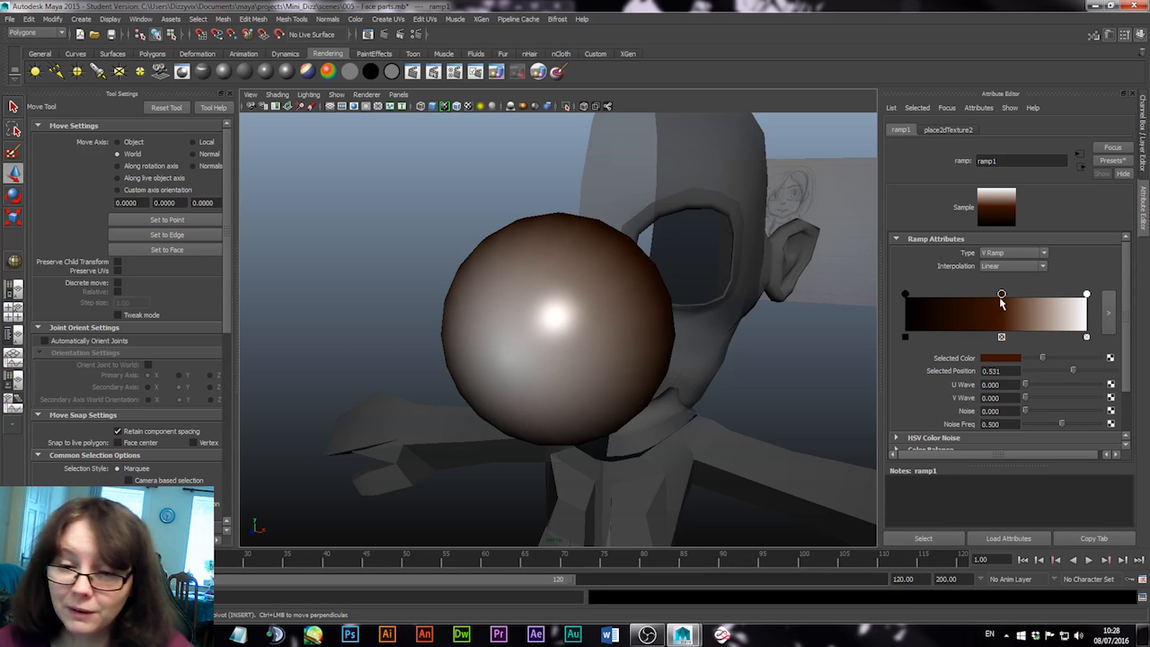
Delete the ramp's white color marker and add a new white one at position 0.970
drag(1088, 296, 960, 300)
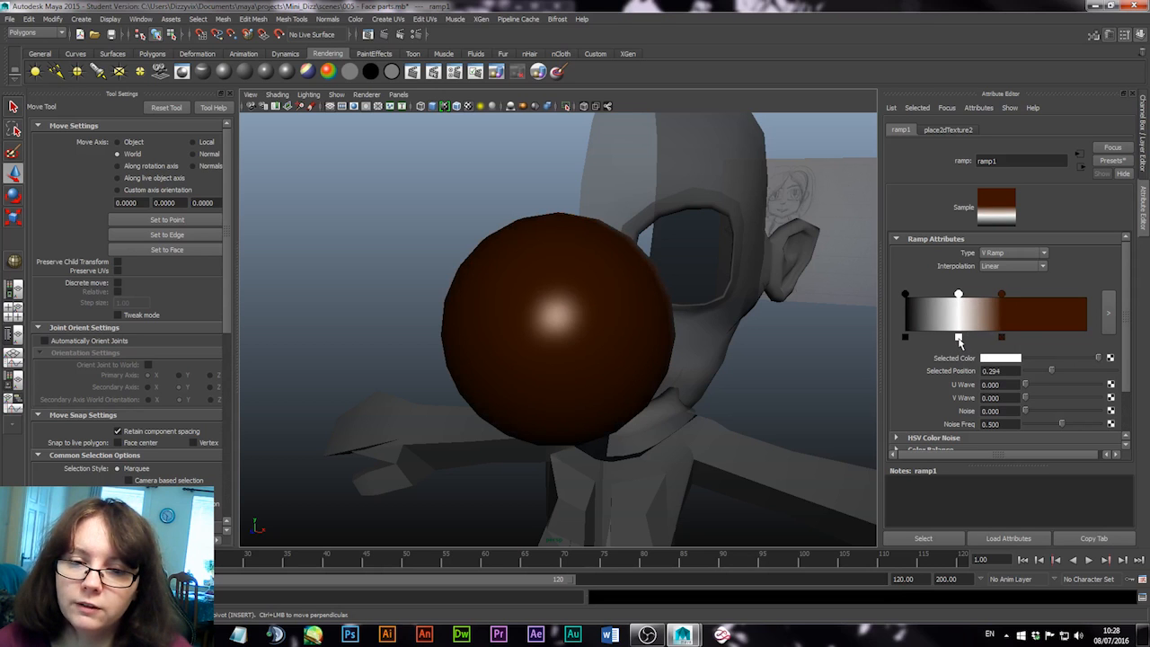
click(959, 338)
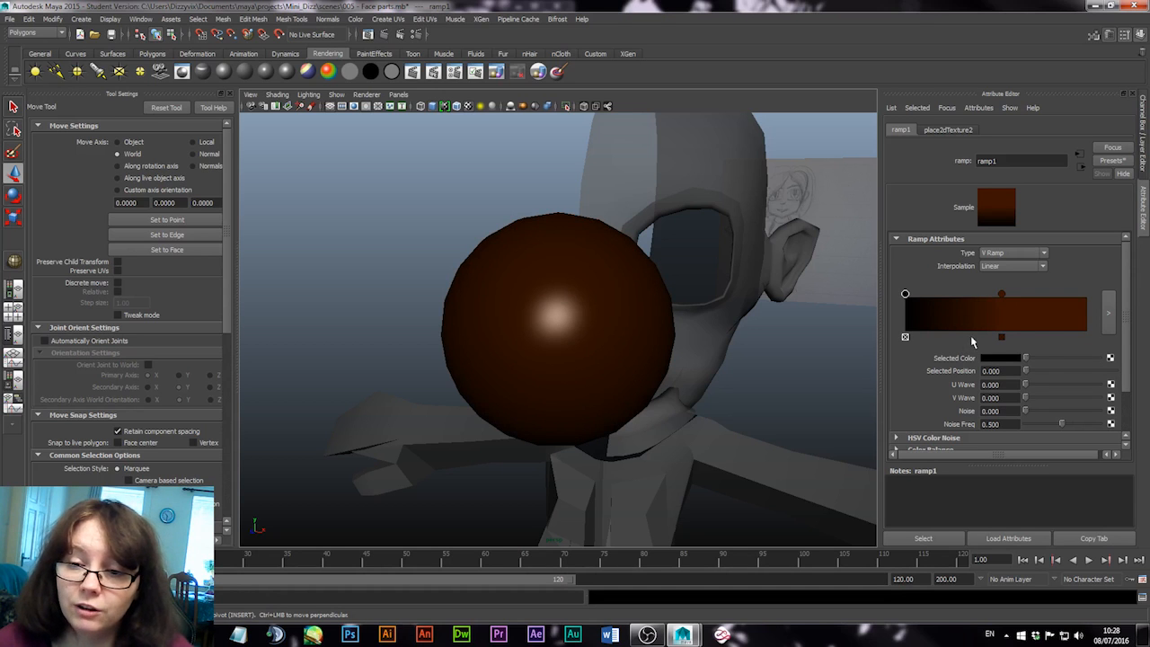
click(1082, 306)
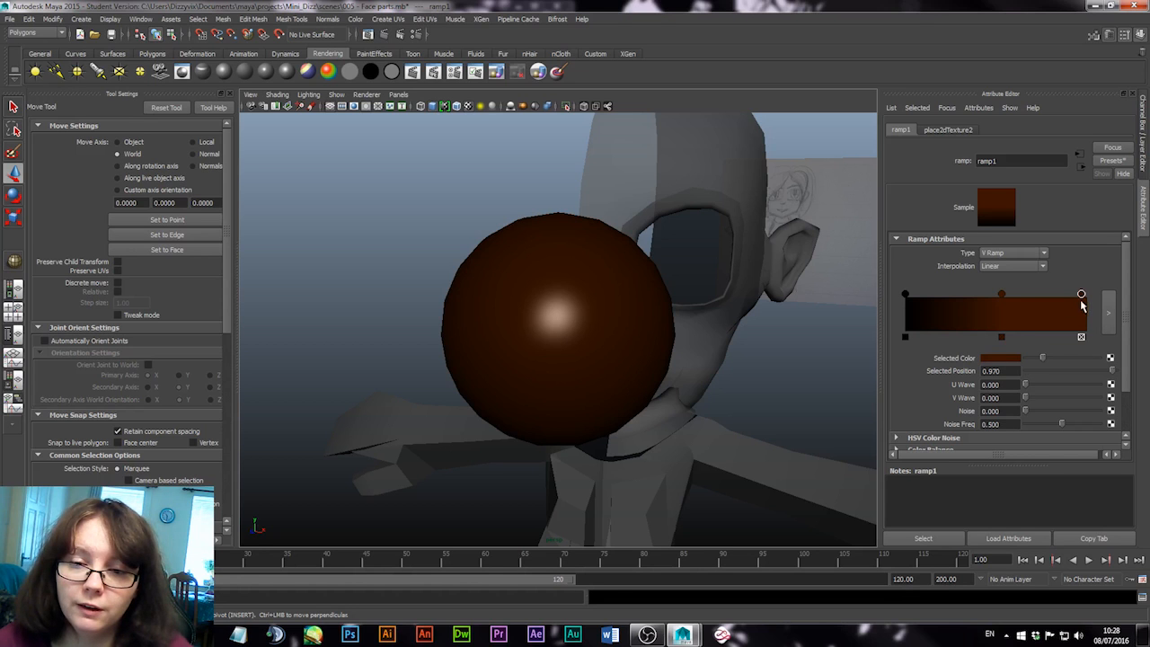
click(1013, 360)
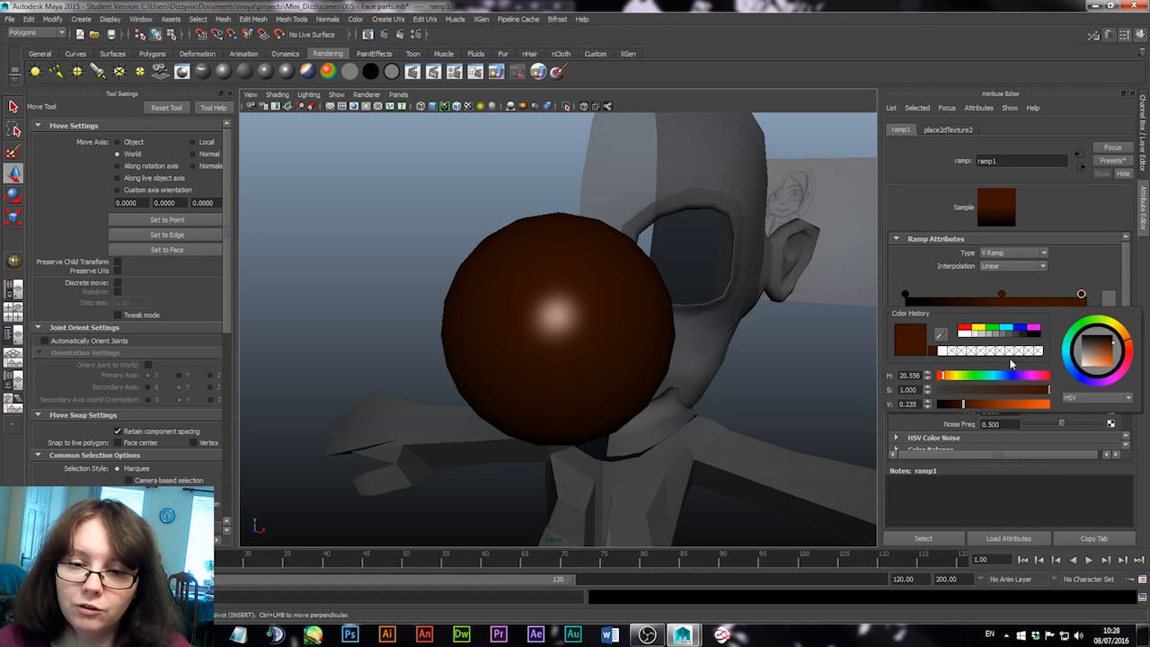
click(960, 341)
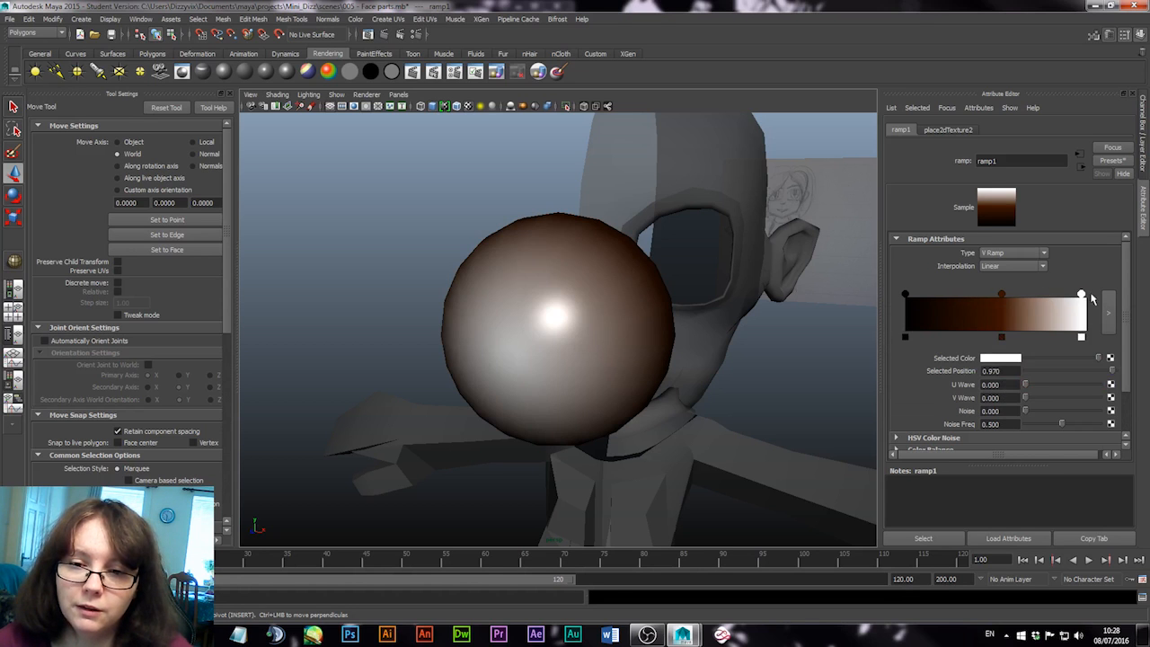
Rearrange the ramp markers with white near the start, brown at position 0.818 and black just beyond it to form the iris and pupil
drag(1083, 297, 1055, 294)
click(1002, 297)
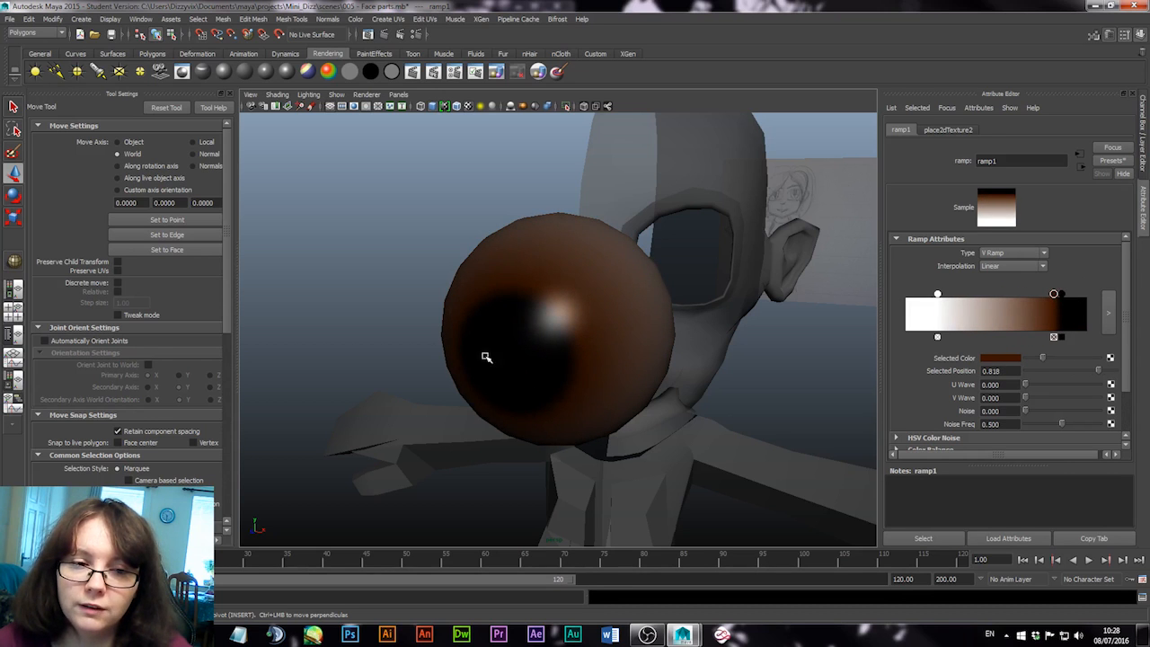
Toggle the viewport's textured display off and on to compare the eye with and without its ramp texture
click(468, 106)
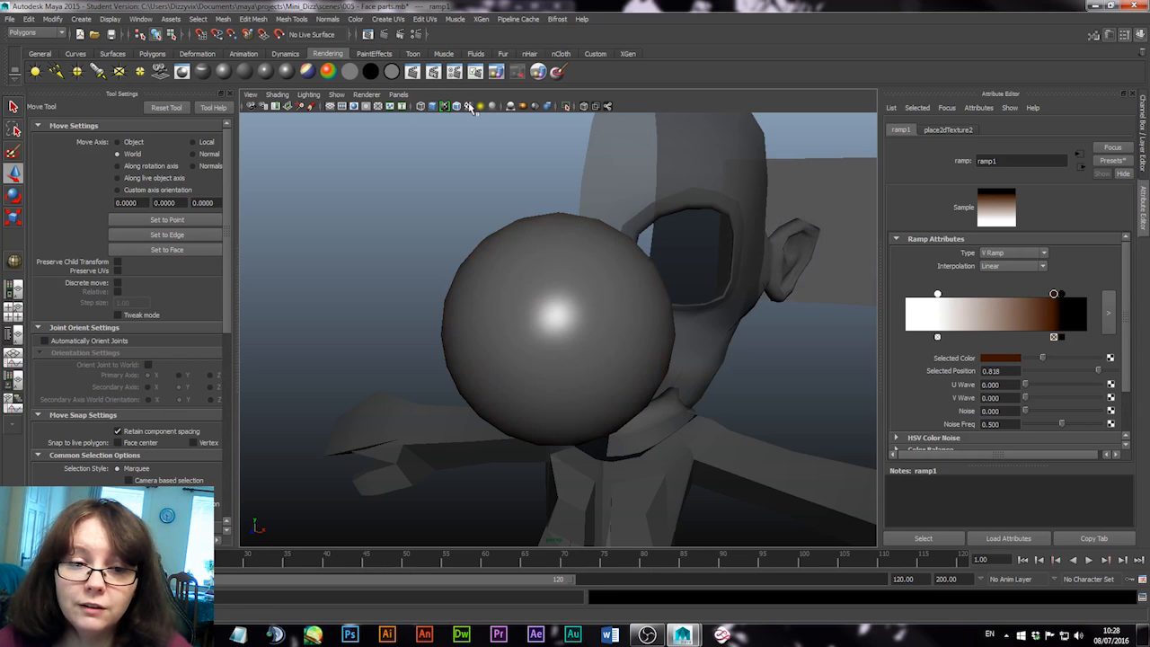
click(469, 106)
click(469, 106)
click(469, 106)
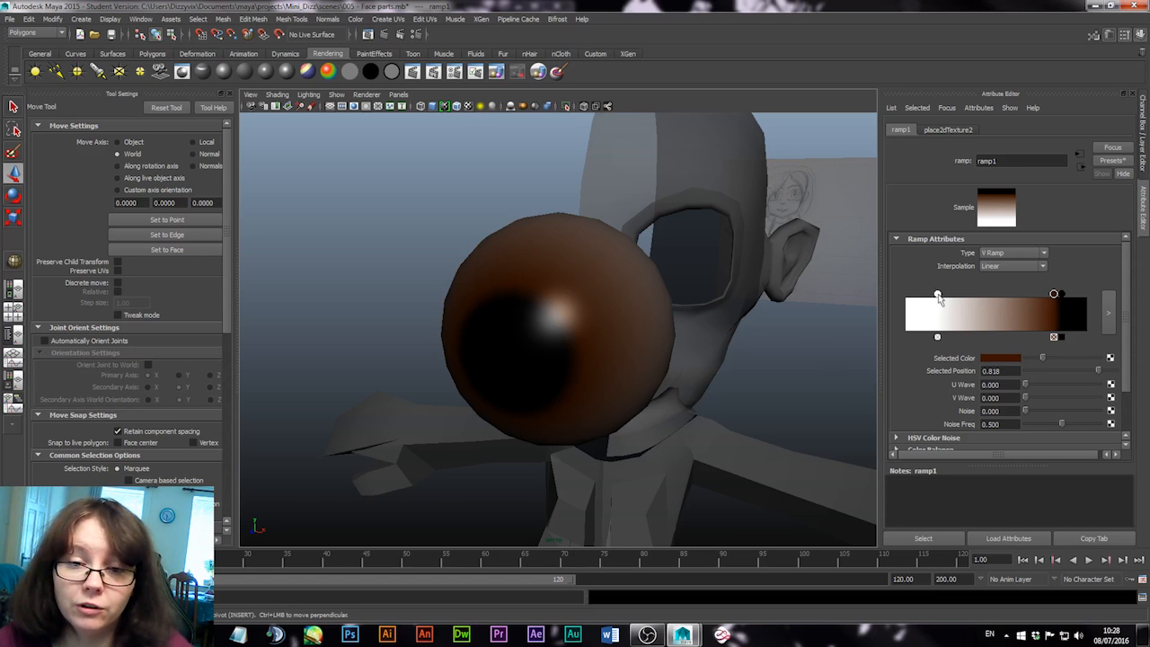
Move the ramp's white marker to position 0.855 and the brown marker to 0.871 to narrow the iris ring
drag(937, 294, 1061, 294)
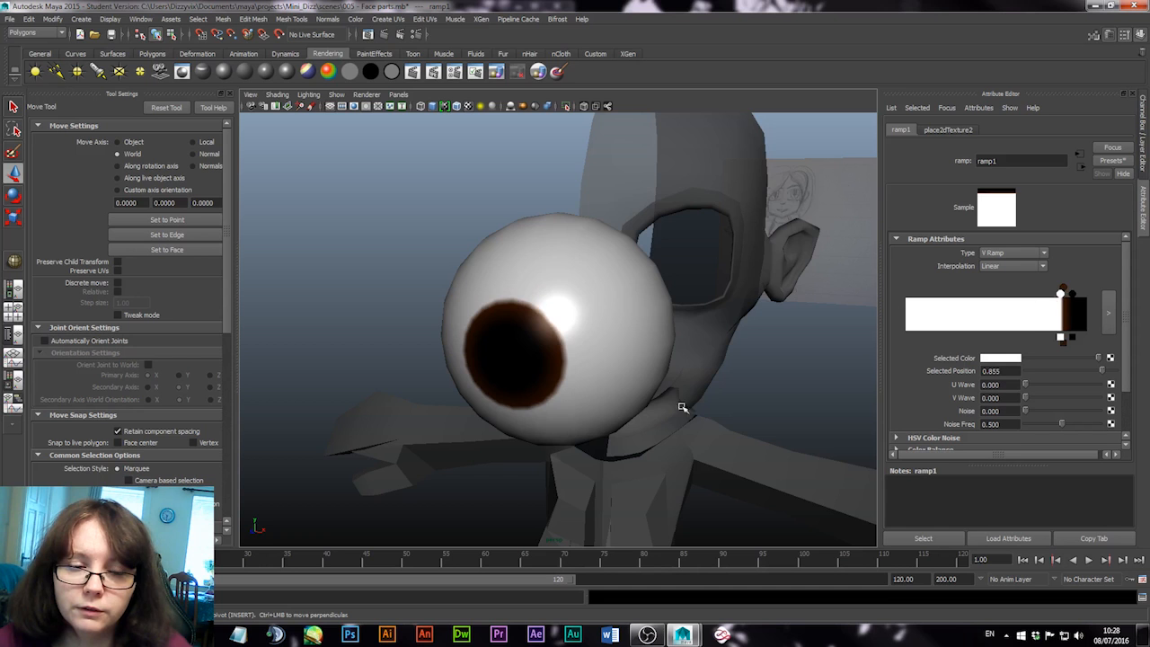
mouse_move(648, 416)
alt+mouse_down()
mouse_move(734, 390)
mouse_move(616, 411)
mouse_move(663, 401)
alt+mouse_up()
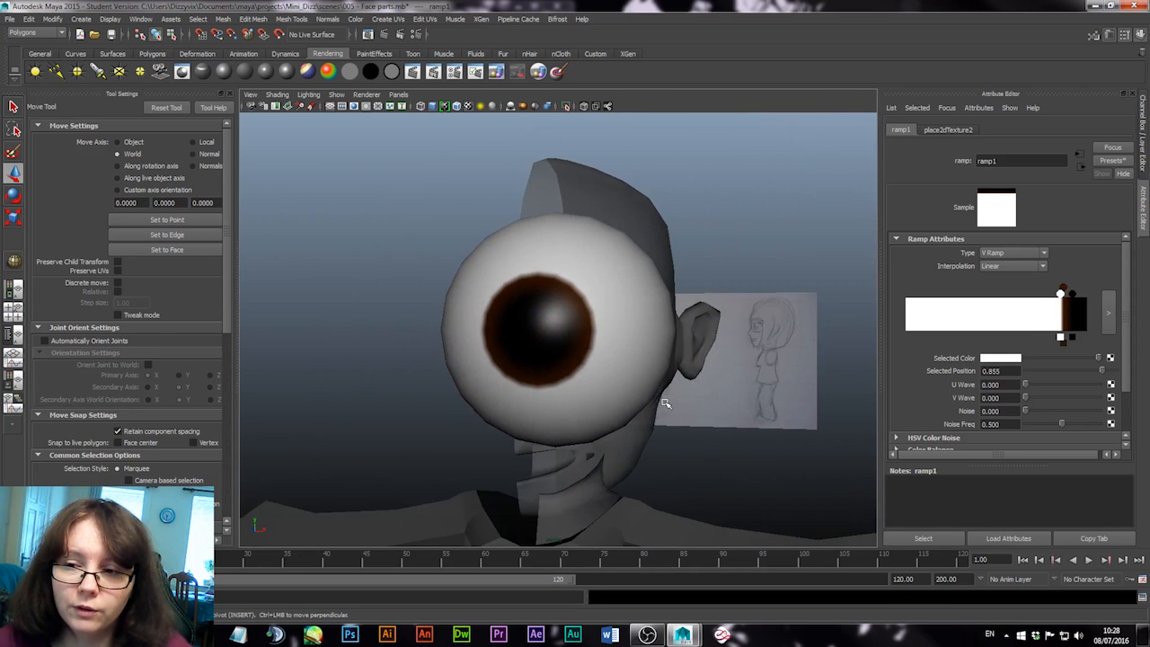
Brighten the brown ramp marker's color by setting its value (V) to 0.541
click(1066, 292)
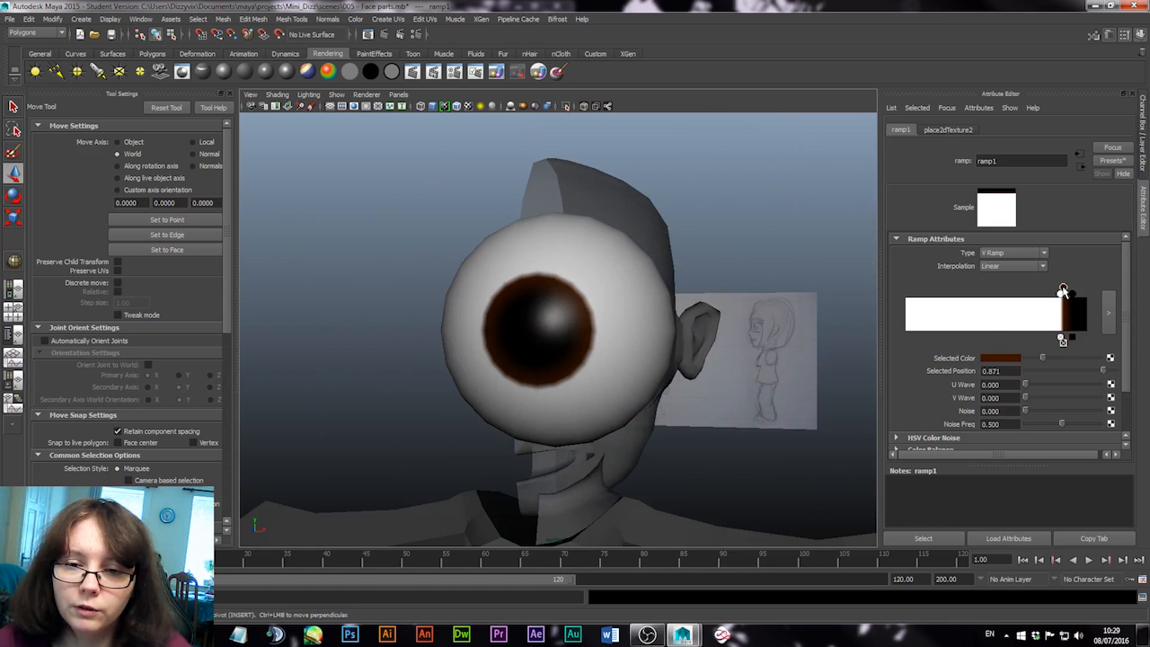
click(999, 358)
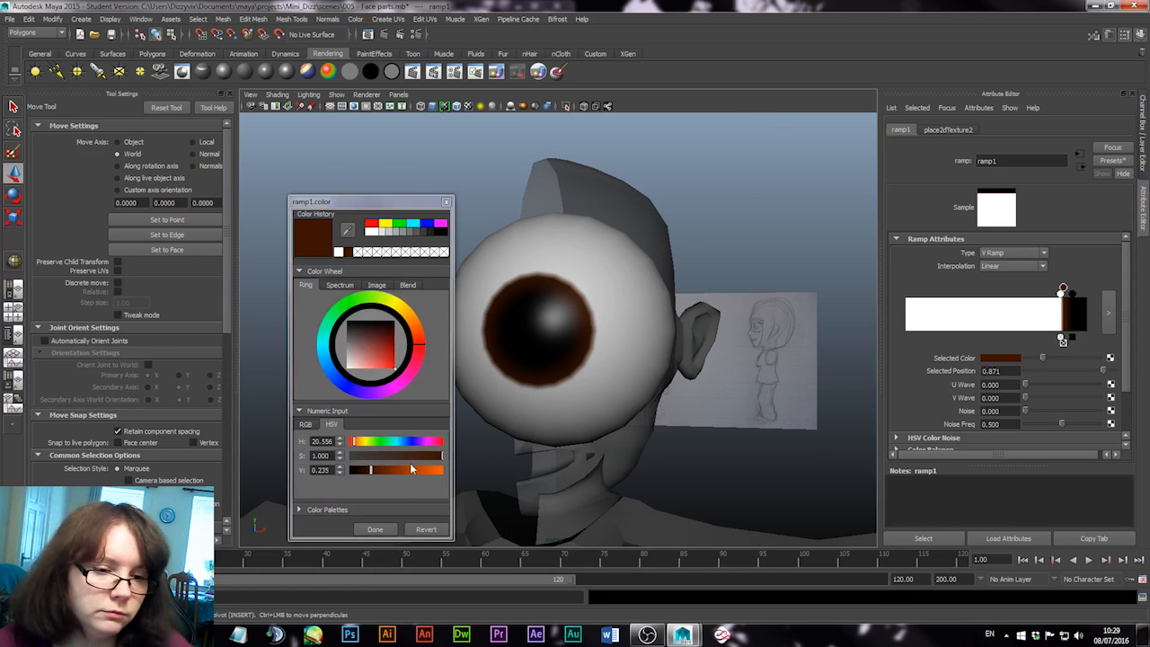
drag(393, 472, 401, 473)
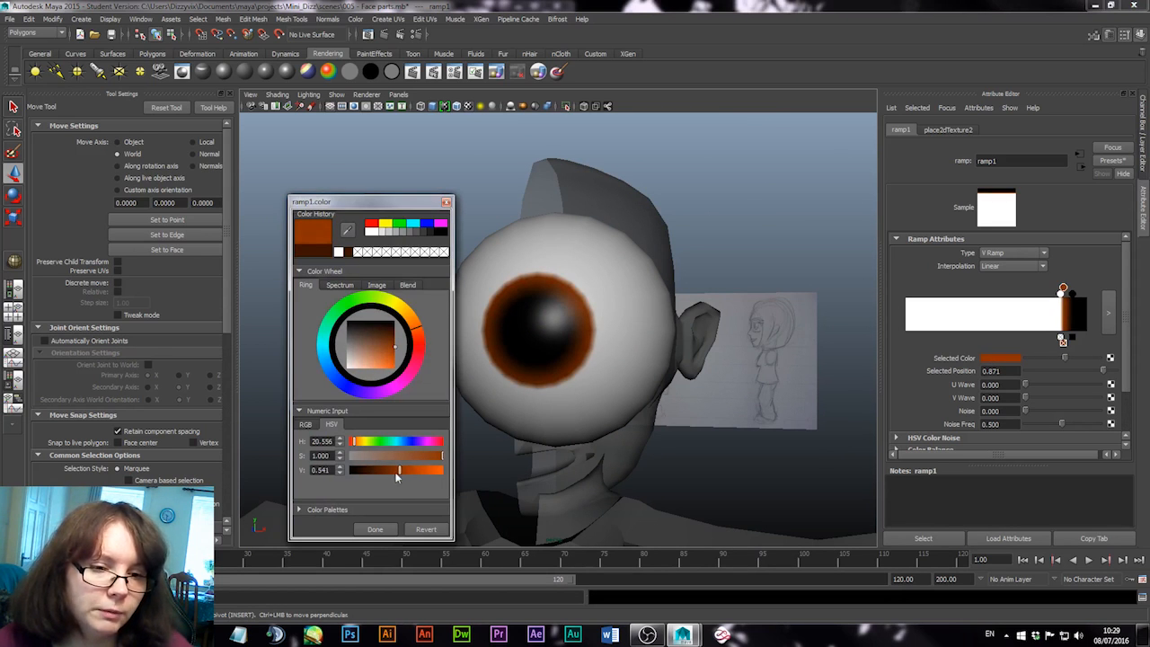
click(374, 530)
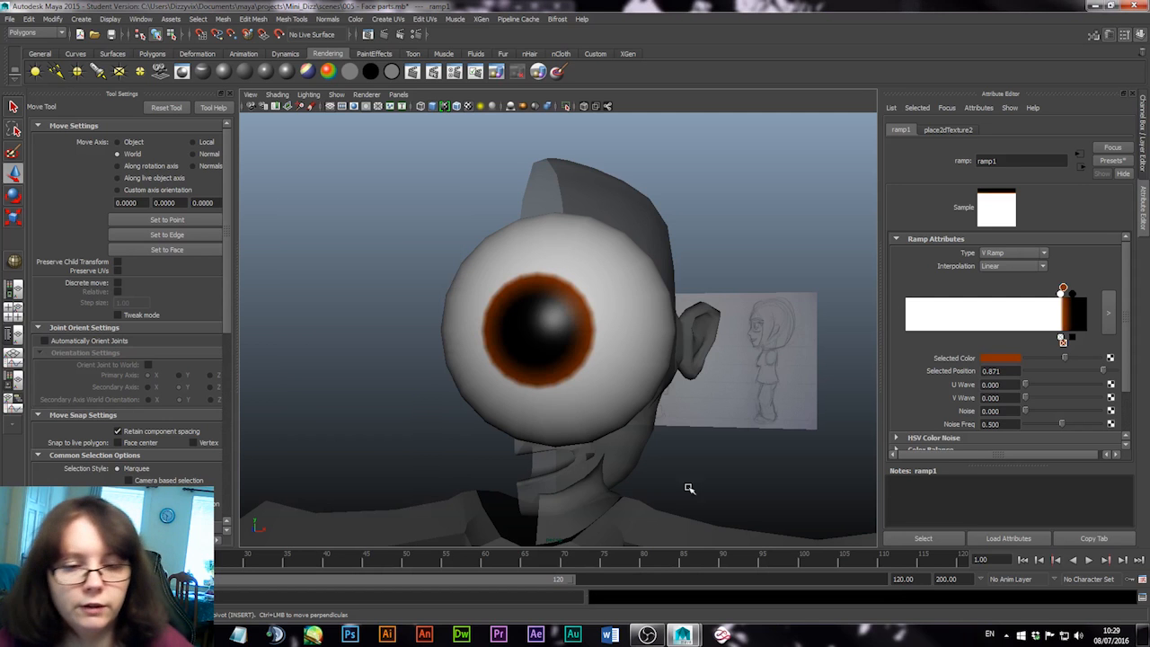
Rename the ramp texture to Eye_texture1
alt+drag(688, 488, 480, 393)
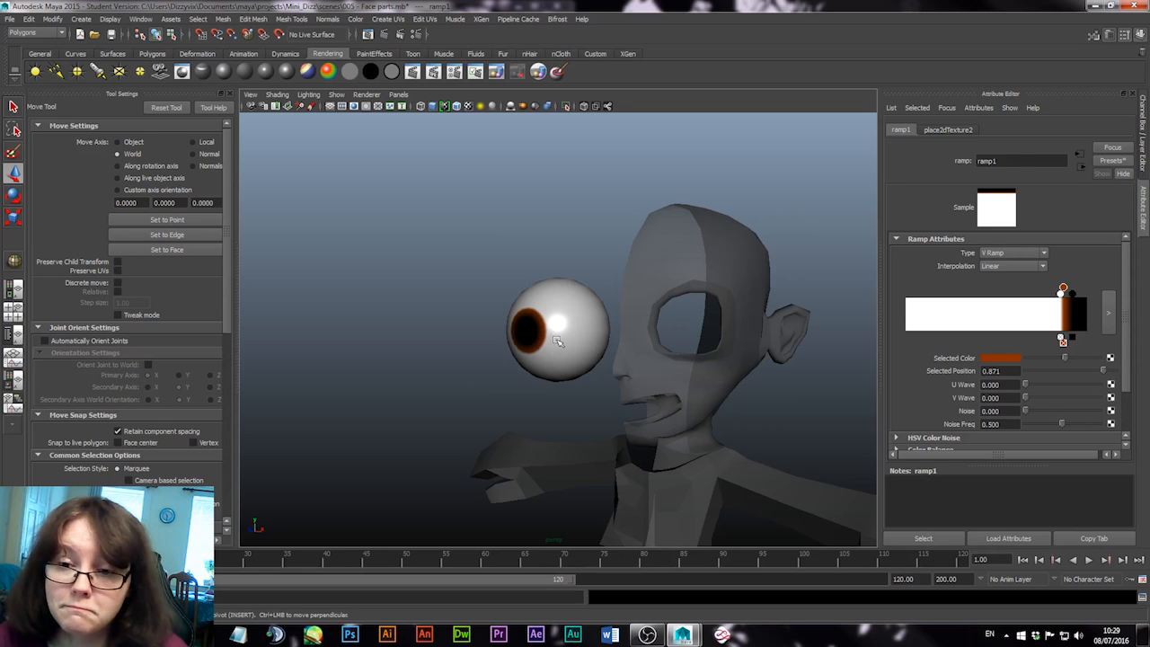
double_click(1007, 159)
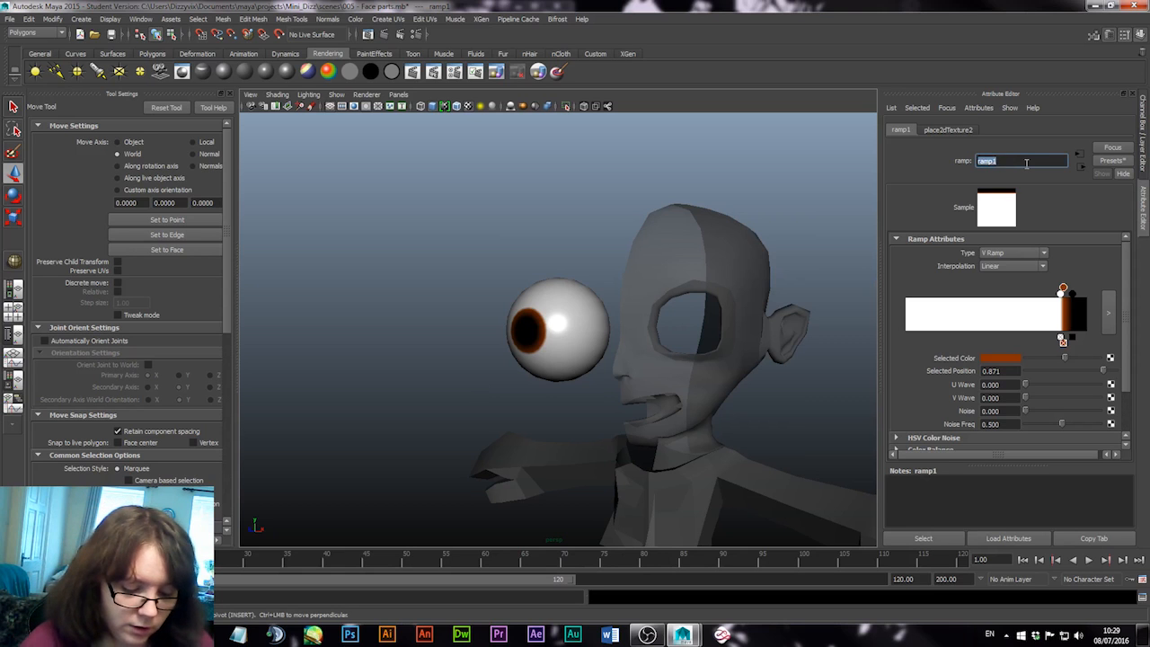
text(Eye_texture)
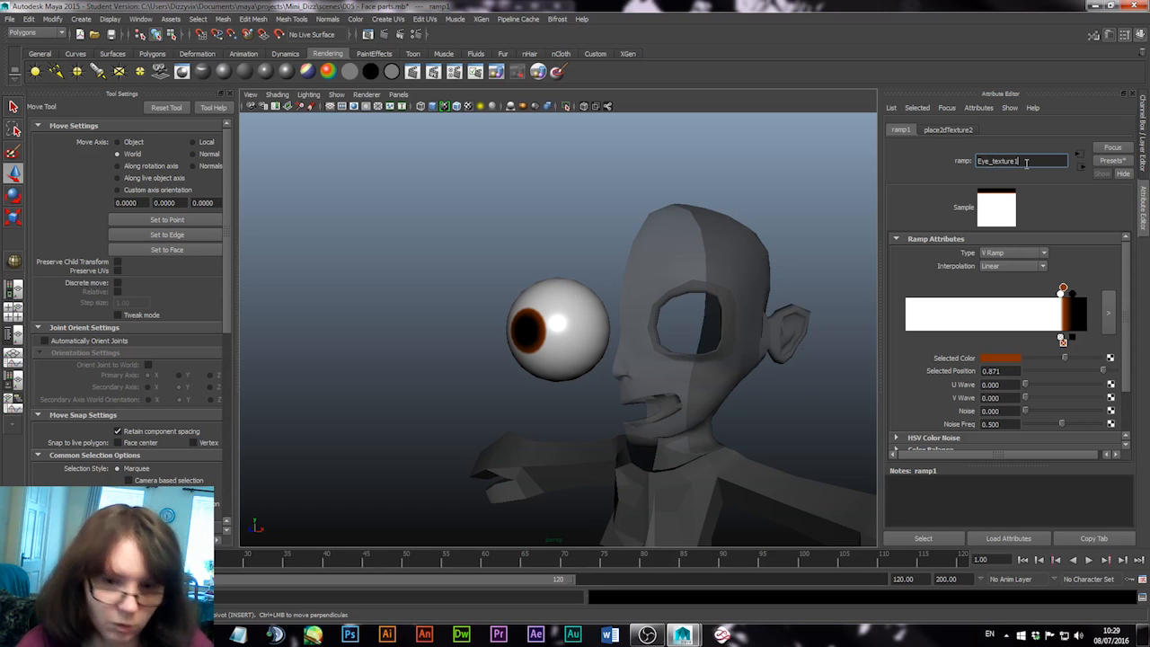
key(Return)
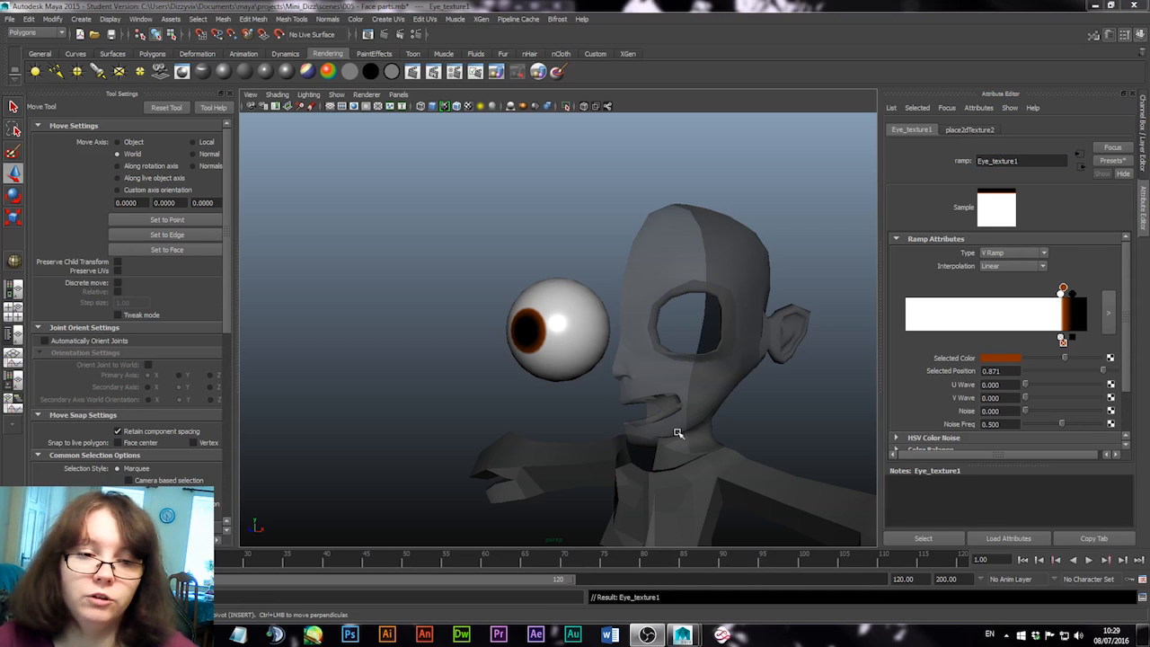
Try flattening the eyeball to about 0.457 along Z and rotating it about -26 degrees around Y, and undo both changes
click(588, 339)
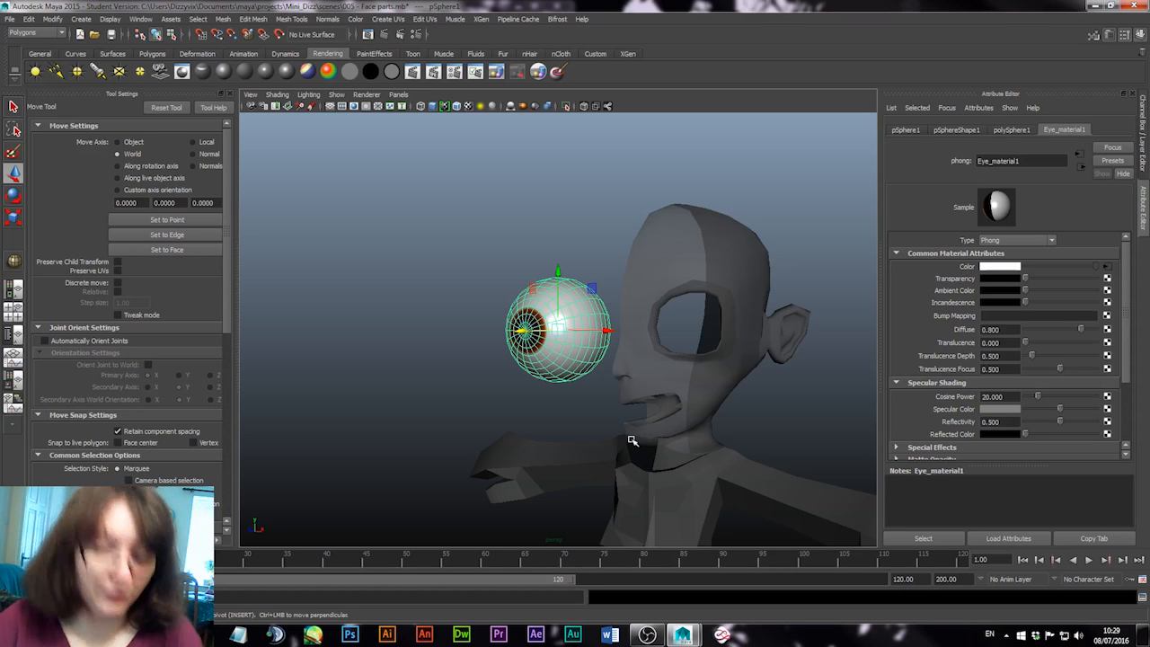
key(e)
key(r)
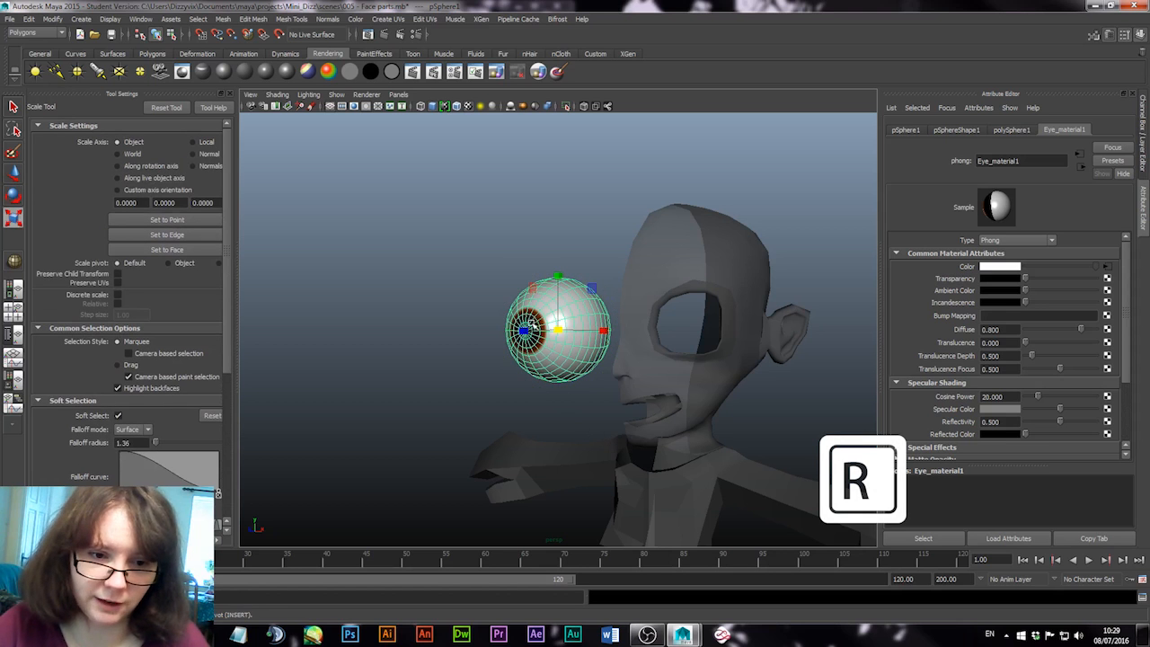
drag(529, 333, 546, 334)
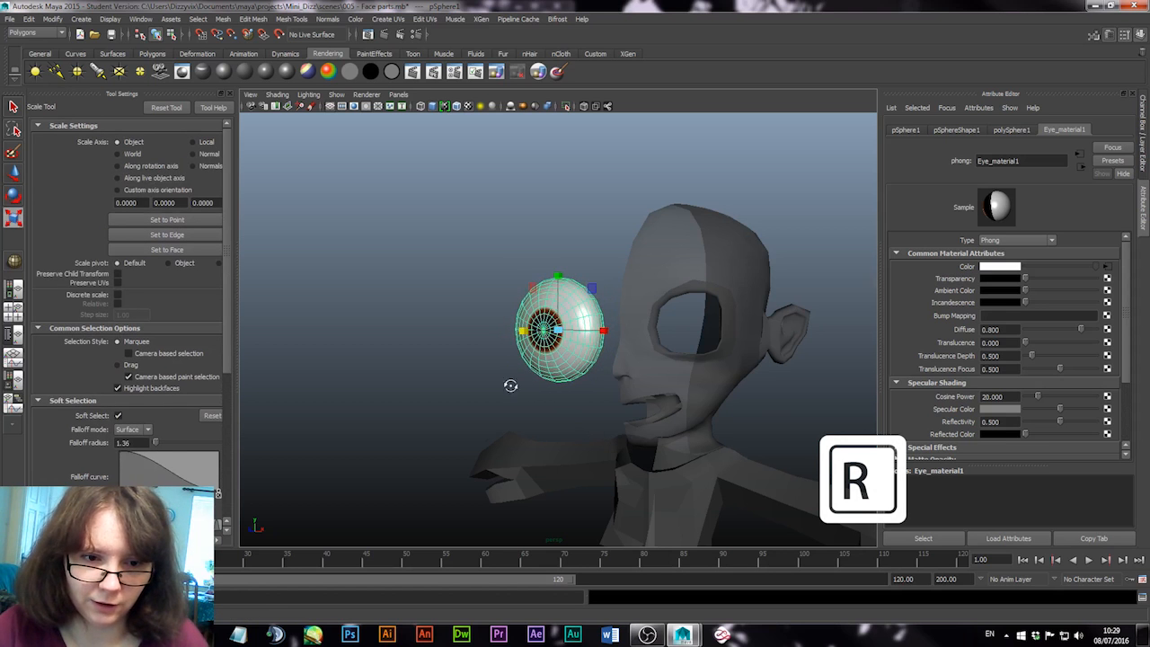
alt+drag(511, 385, 591, 390)
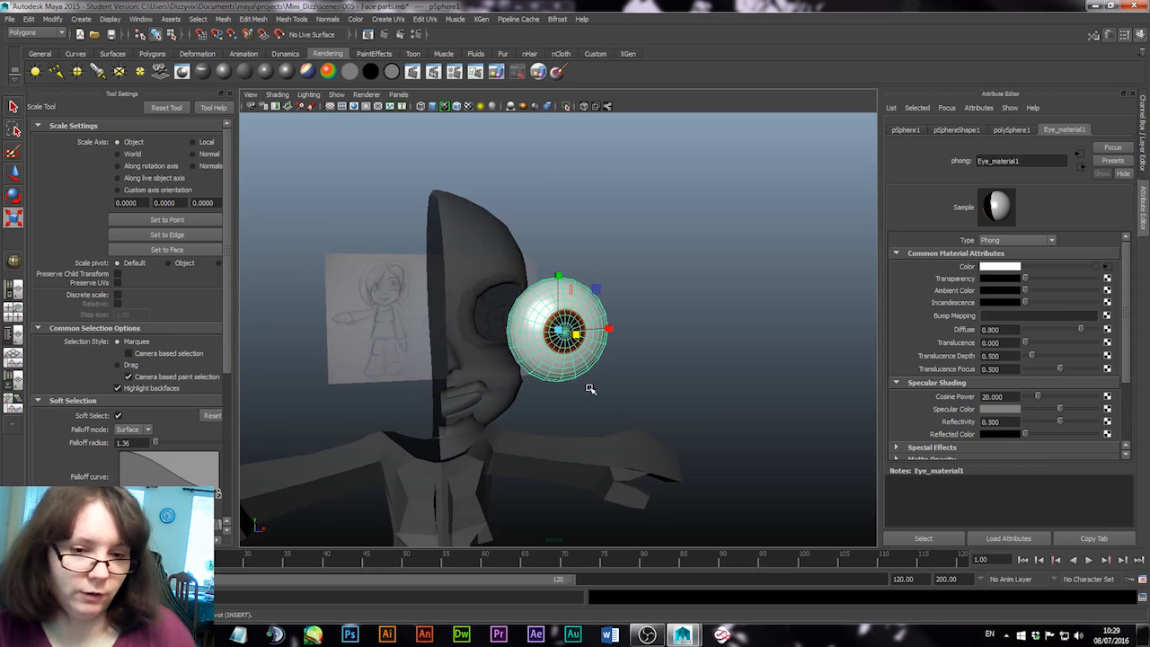
key(e)
mouse_move(602, 333)
mouse_down()
mouse_move(634, 329)
mouse_move(586, 343)
mouse_move(618, 340)
mouse_up()
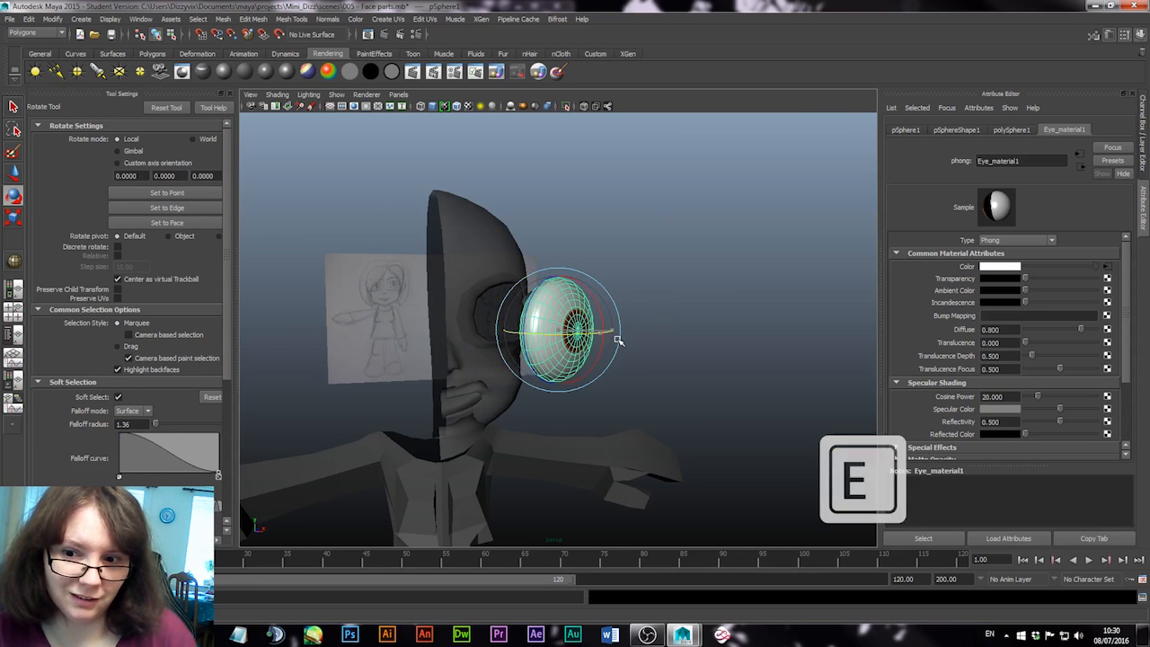
key(ctrl+z)
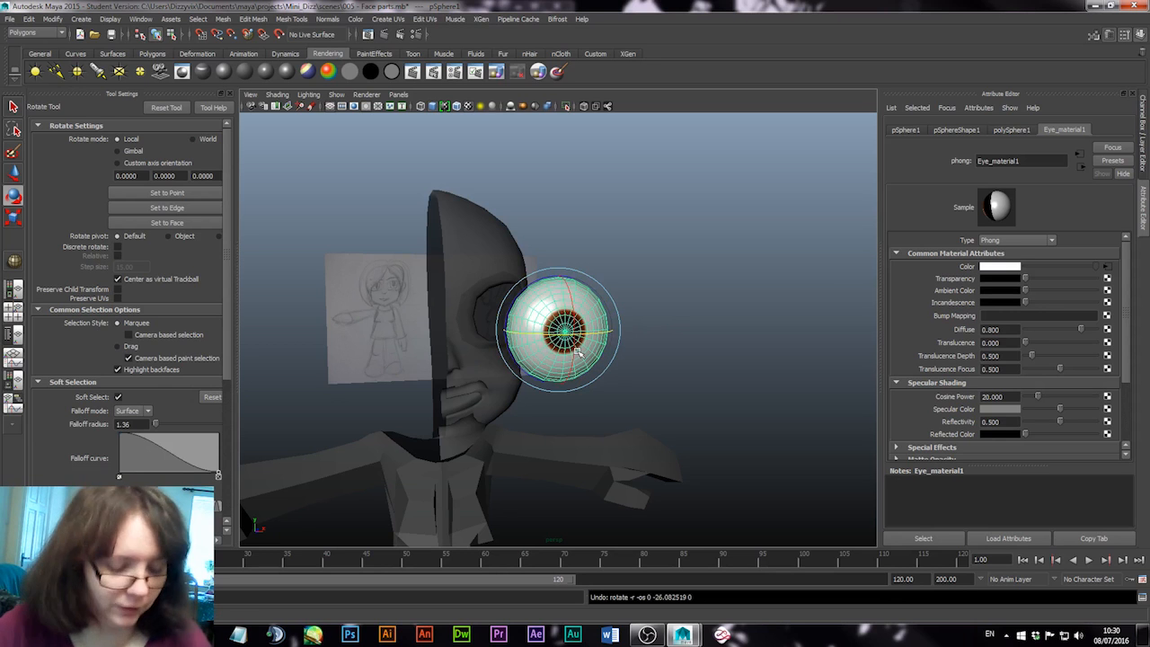
key(ctrl+z)
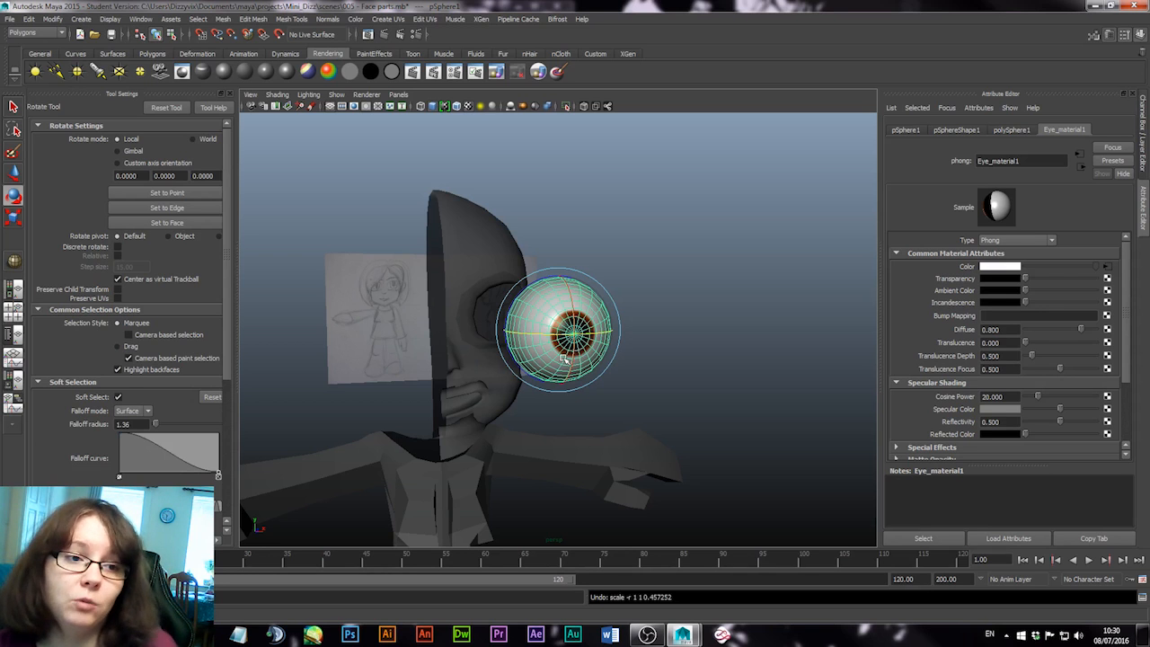
Return the eyeball to object mode with the Select tool active and switch to the Animation menu set
right_click(566, 306)
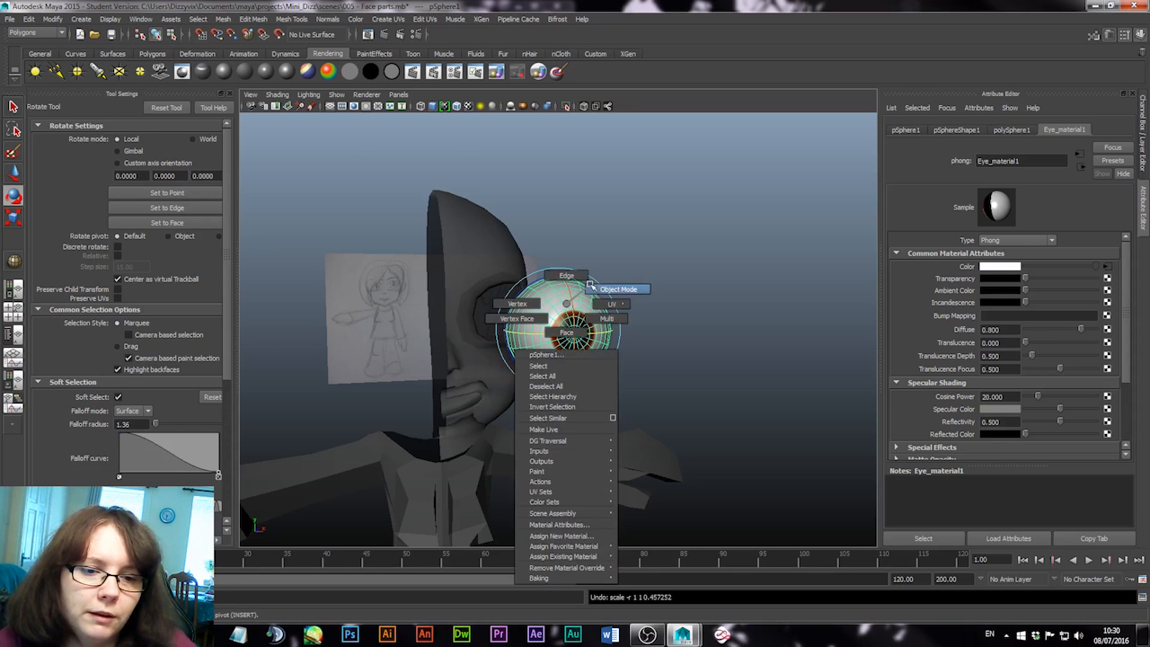
click(648, 283)
click(570, 310)
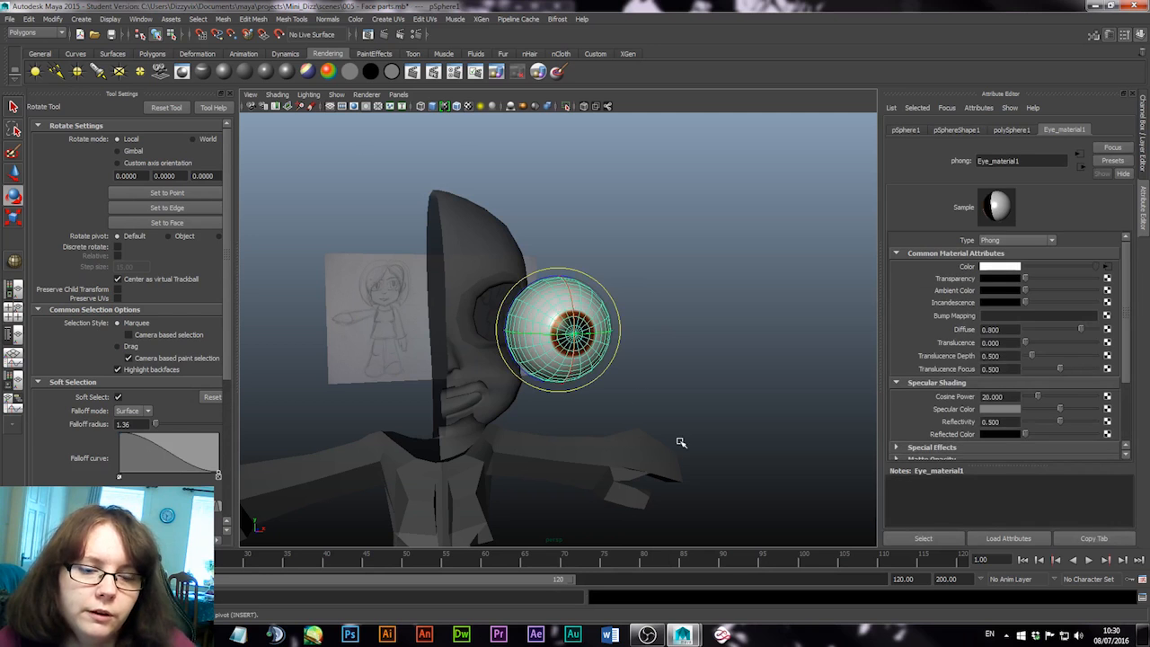
key(q)
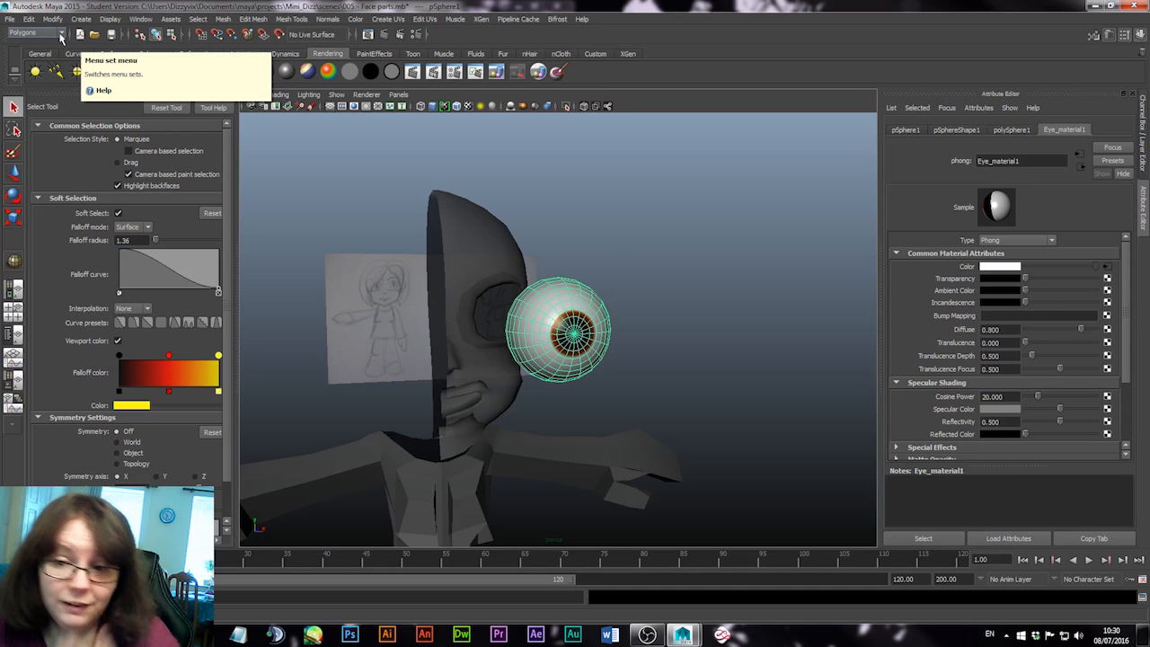
click(61, 35)
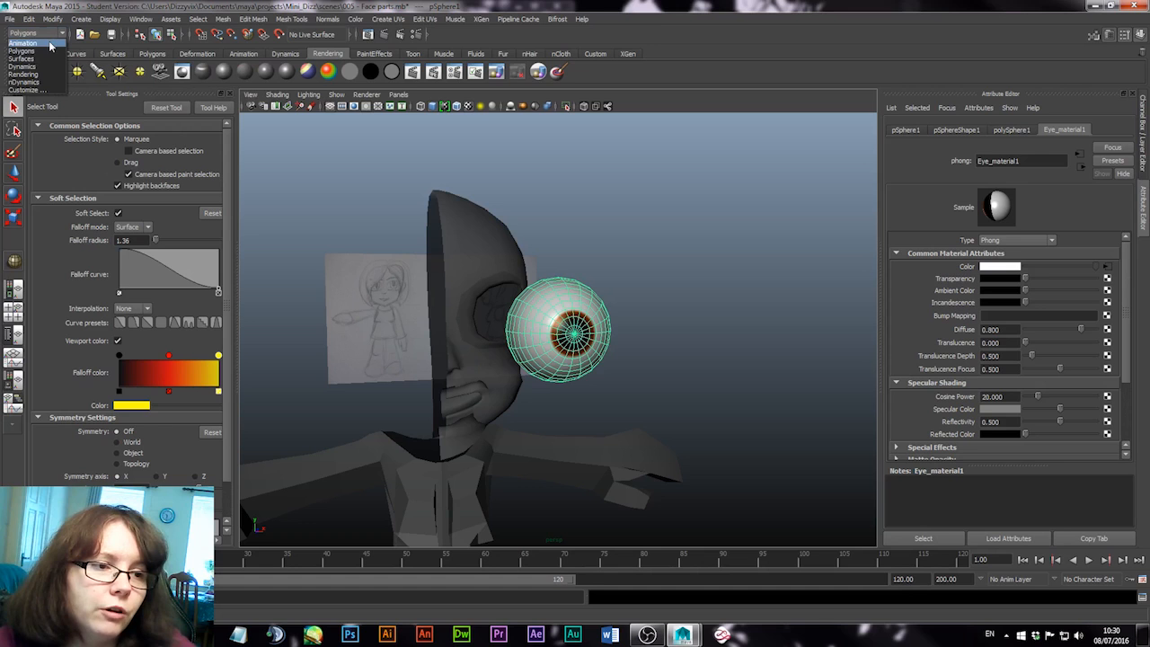
click(49, 42)
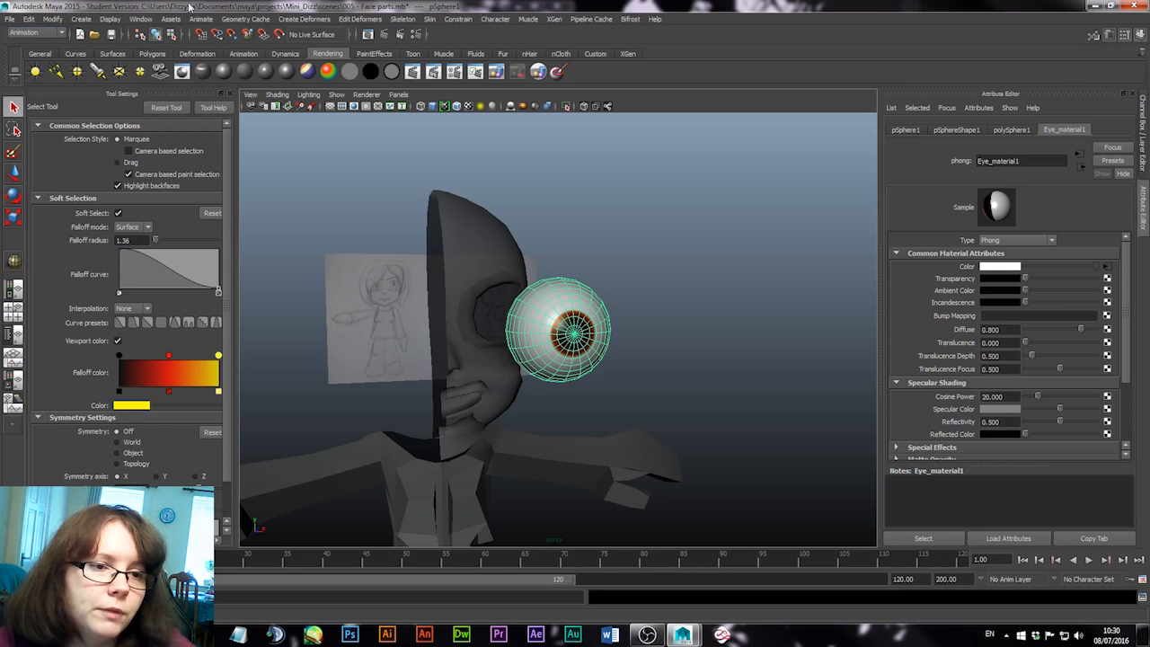
Create a lattice deformer around the eyeball with 2 x 2 x 2 divisions and its base and lattice grouped together
click(319, 22)
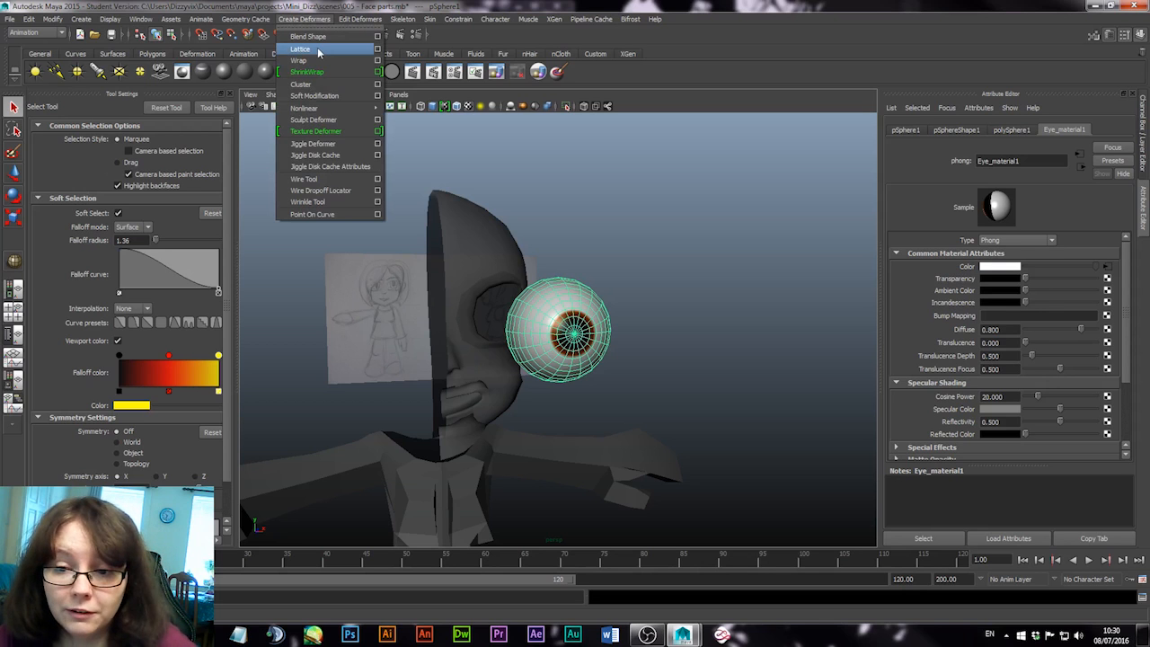
click(377, 49)
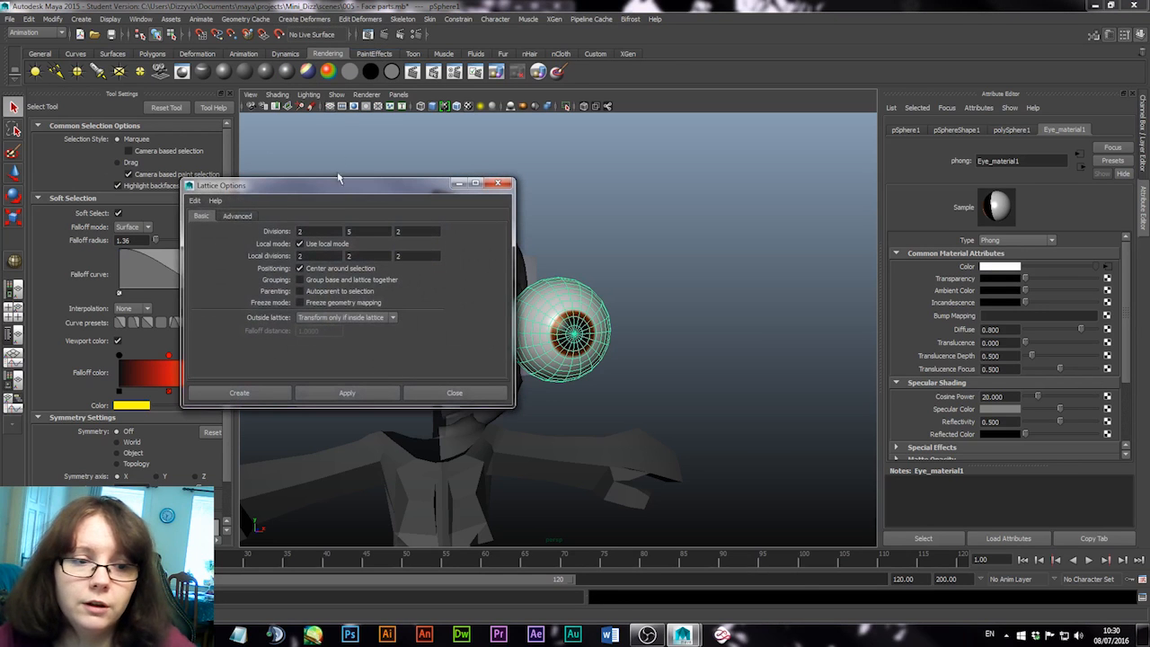
double_click(385, 232)
text(2)
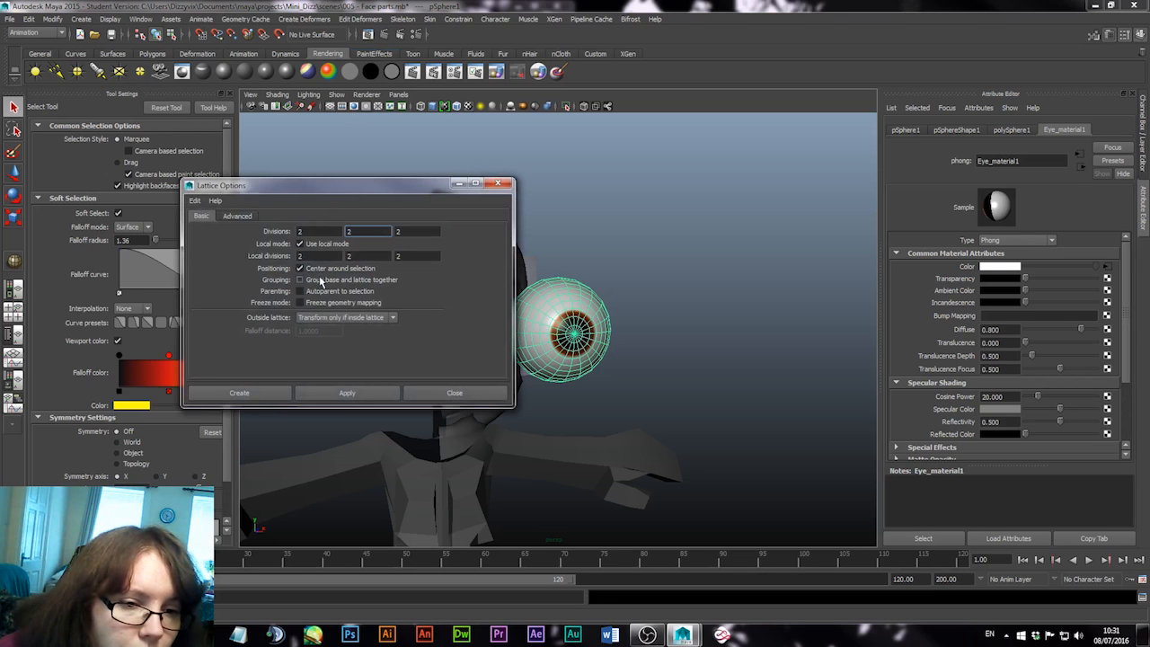
click(299, 281)
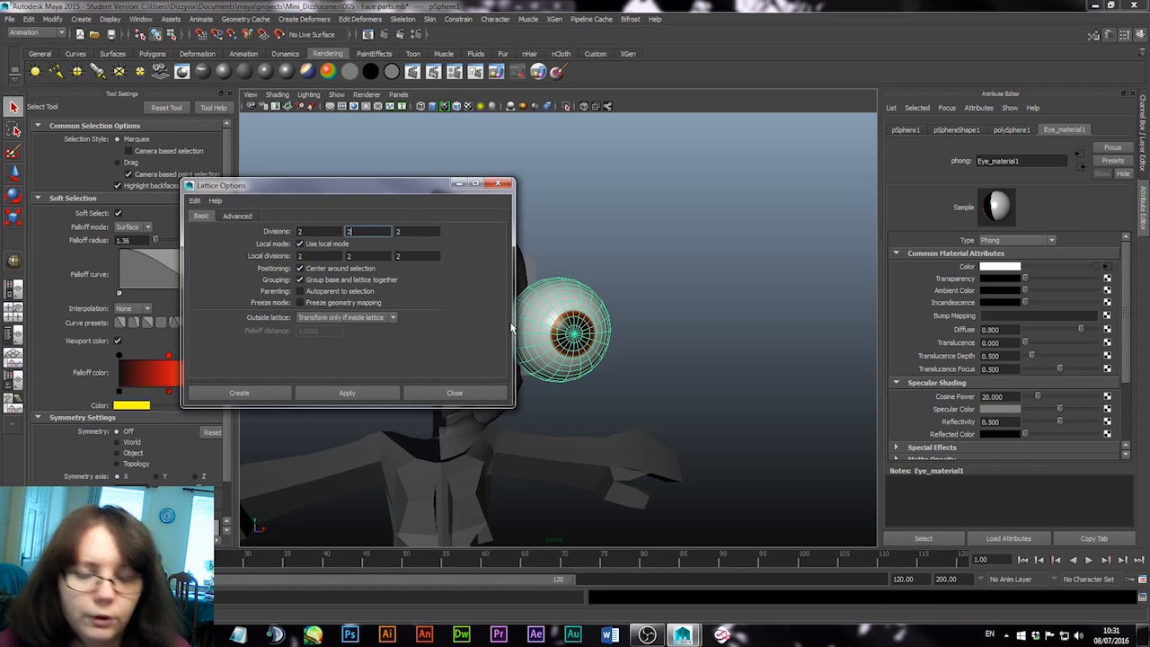
click(264, 394)
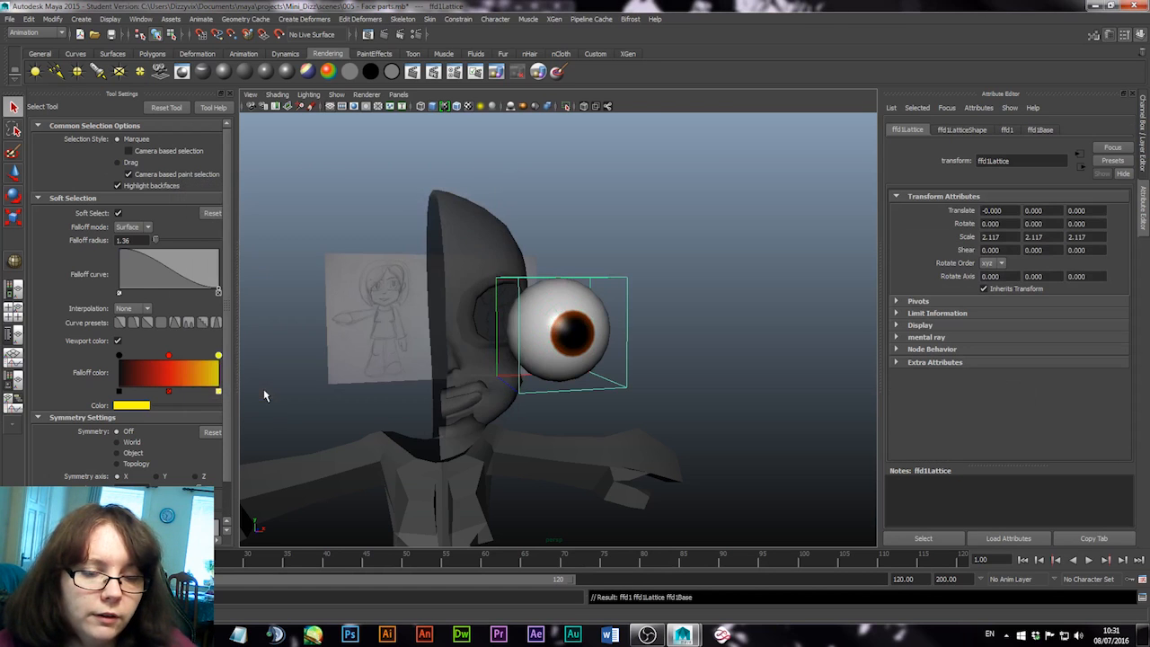
Scale the lattice along Z to about 1.230 to flatten the eyeball from front to back
alt+drag(605, 378, 647, 372)
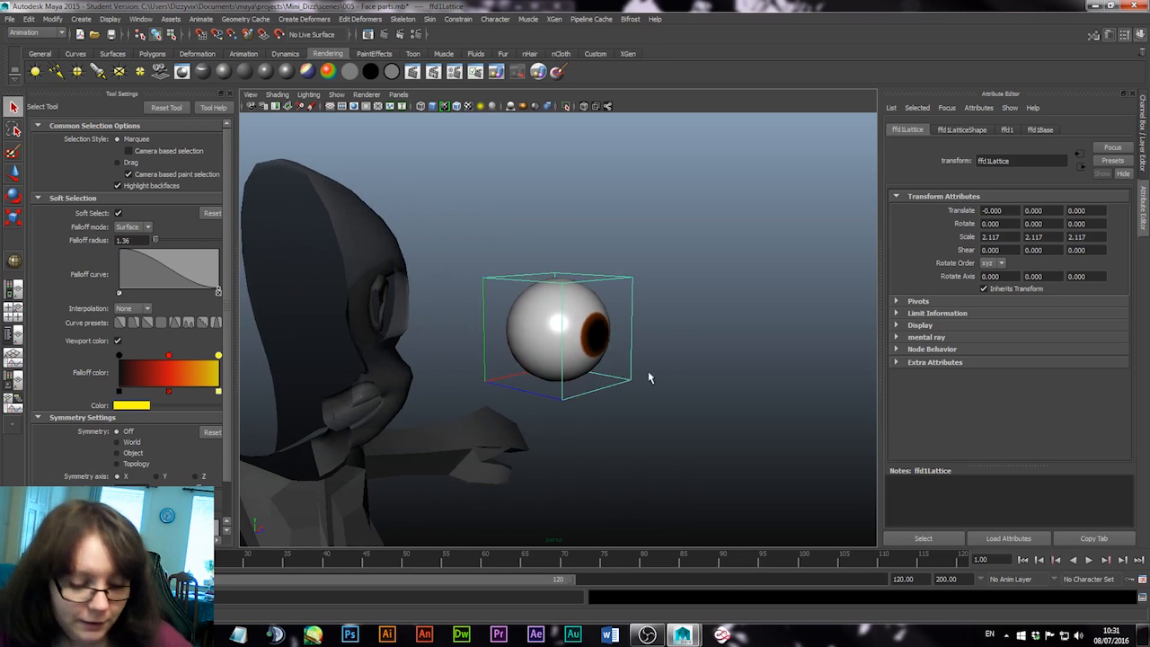
click(13, 218)
key(r)
drag(604, 339, 584, 338)
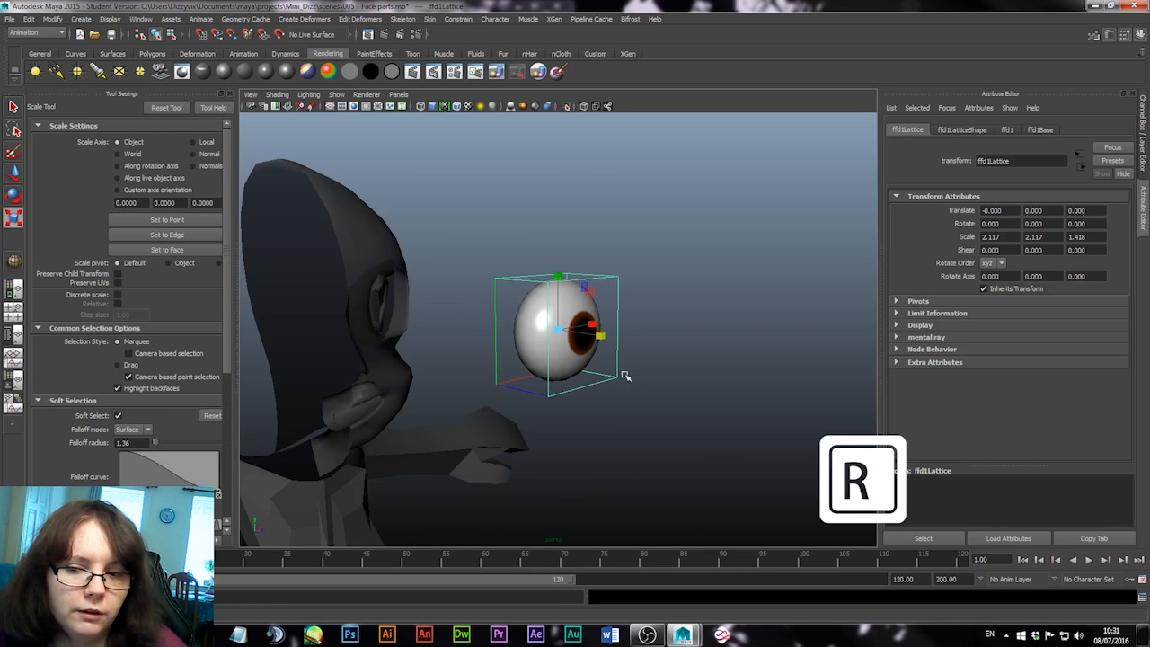
alt+drag(533, 378, 593, 339)
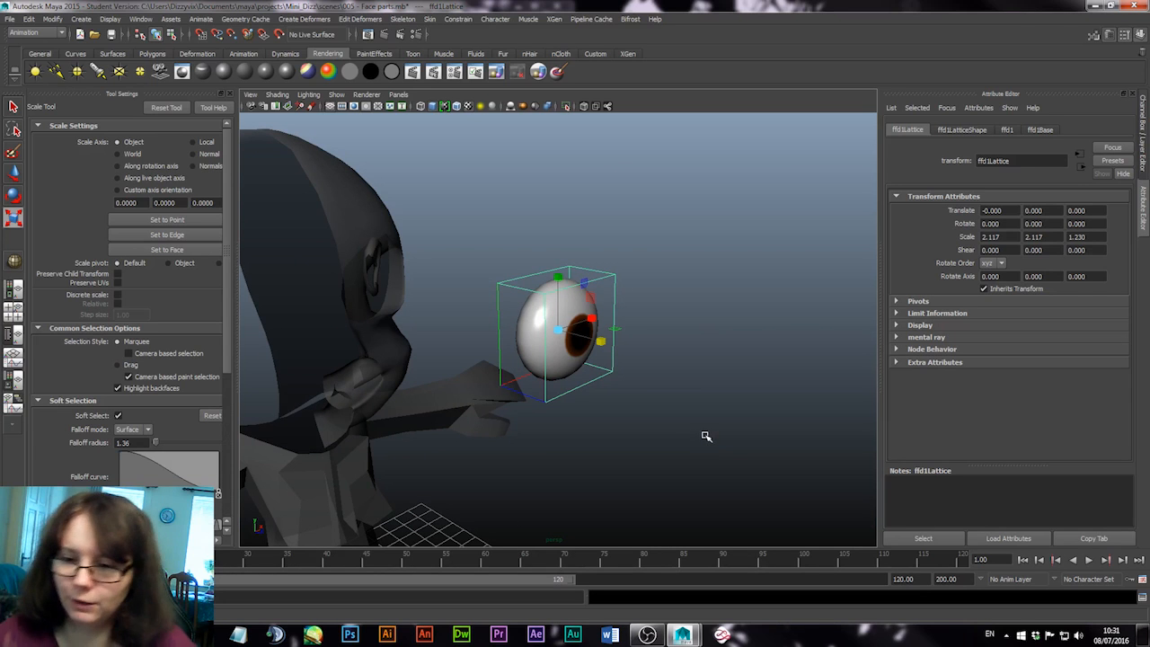
Test rotating the eyeball sphere inside the flattened lattice around several axes, and undo the rotations
click(546, 337)
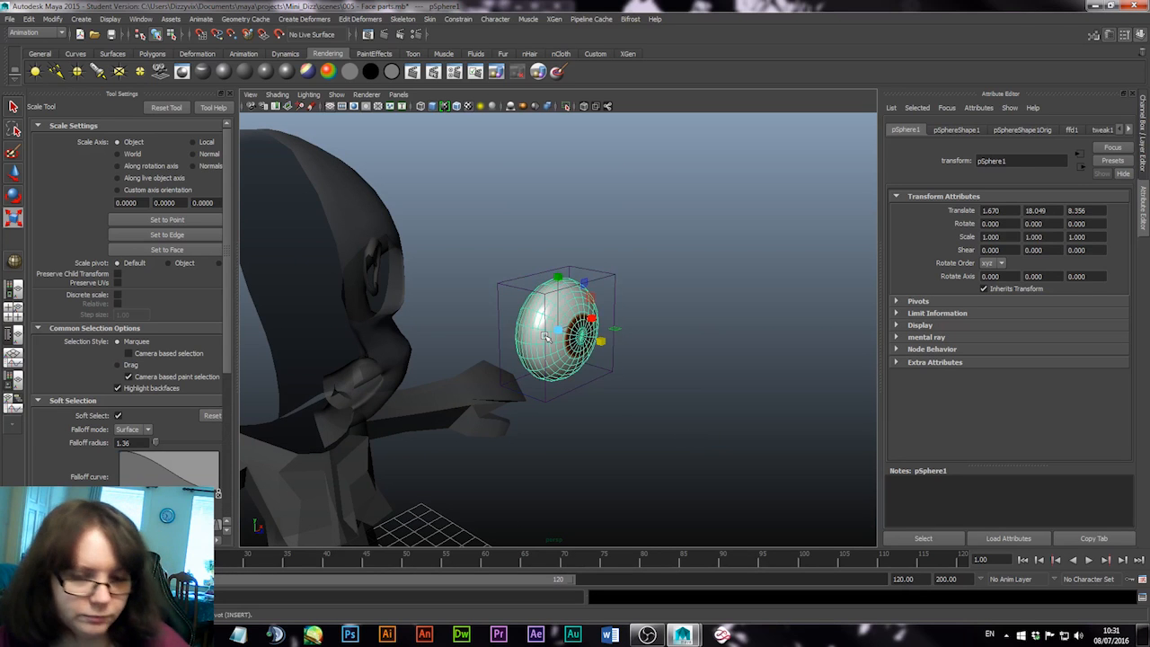
key(e)
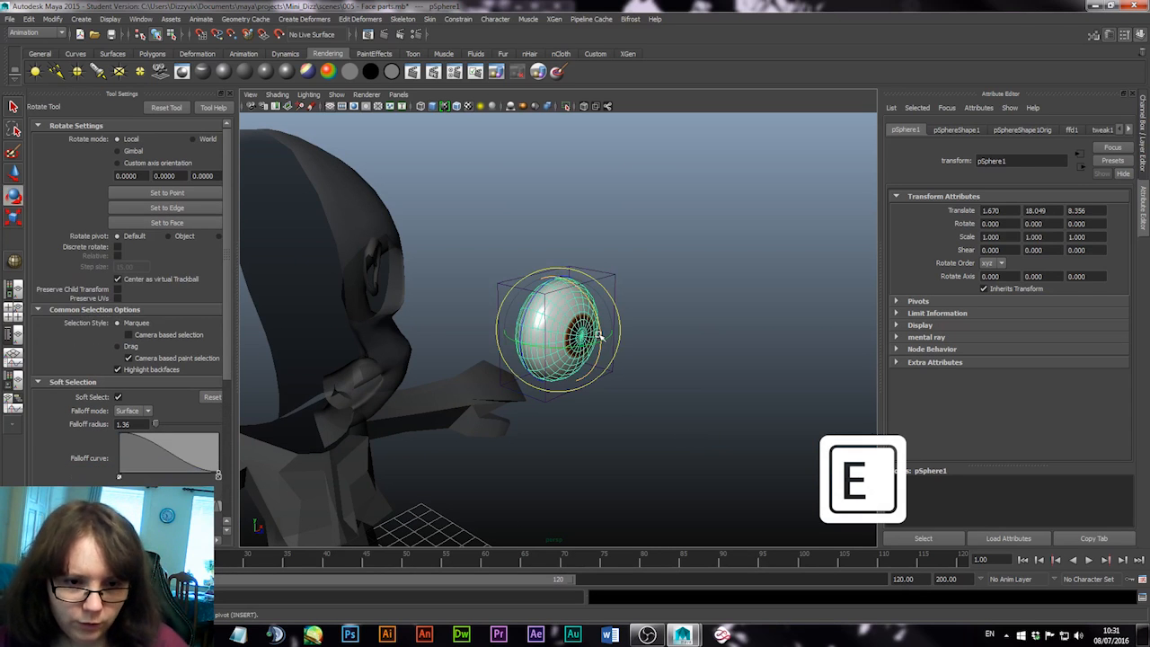
mouse_move(599, 336)
mouse_down()
mouse_move(577, 347)
mouse_move(631, 334)
mouse_move(539, 341)
mouse_move(576, 354)
mouse_move(634, 339)
mouse_move(601, 338)
mouse_move(585, 316)
mouse_move(588, 333)
mouse_up()
alt+drag(687, 380, 535, 415)
drag(542, 318, 524, 331)
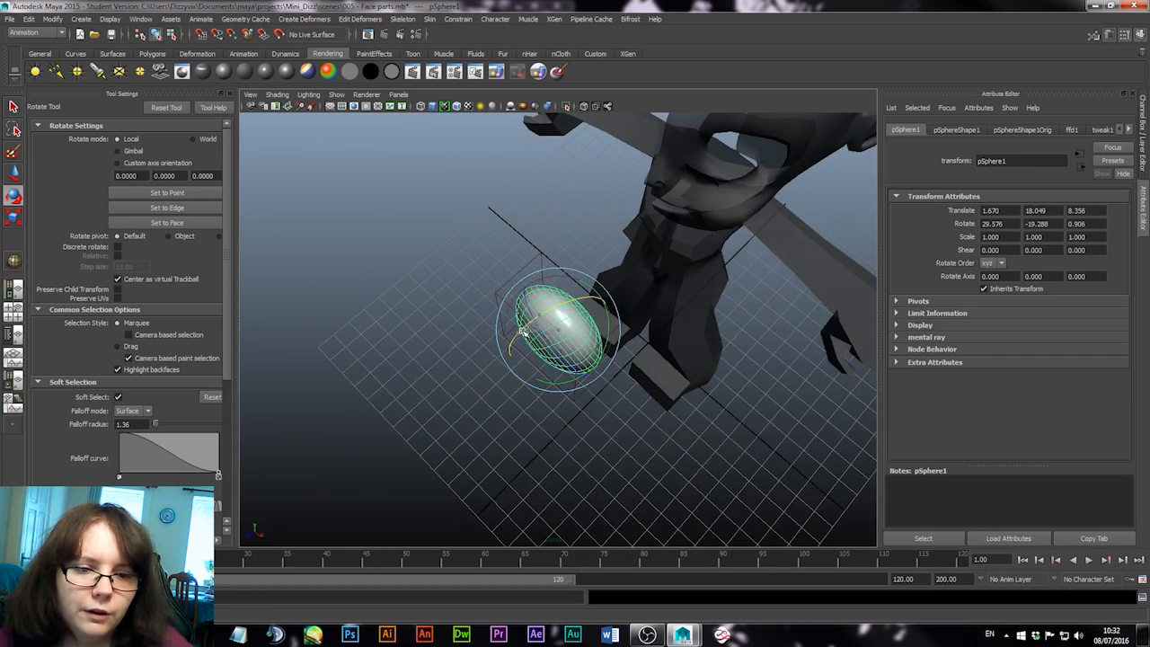
key(ctrl+z)
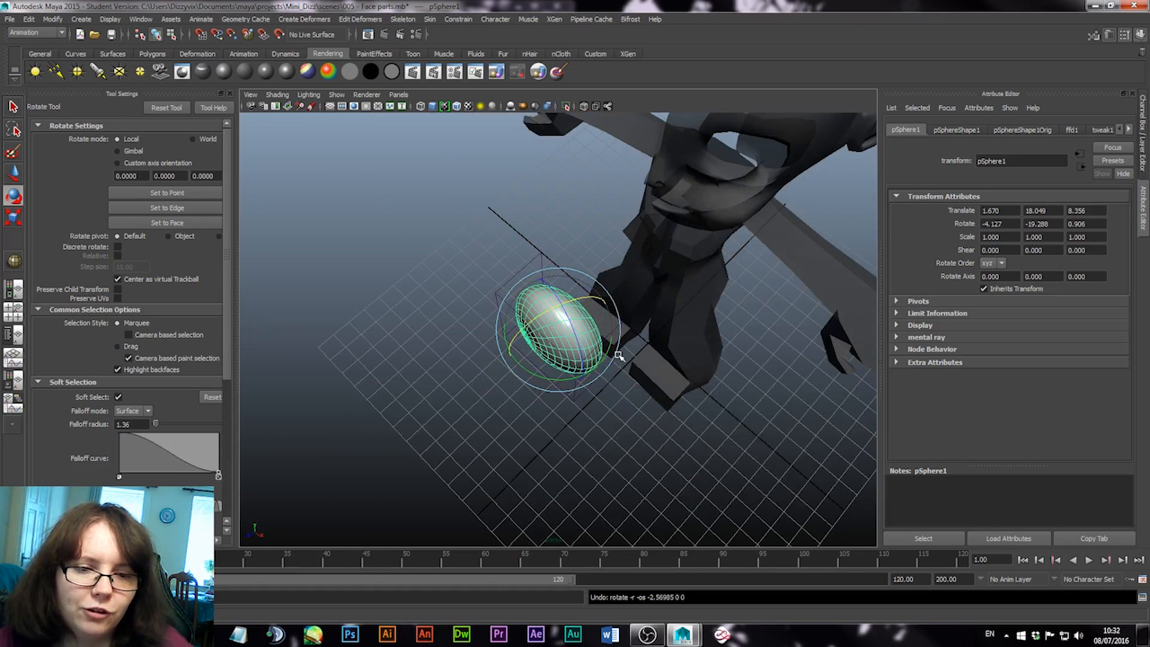
key(ctrl+z)
alt+drag(616, 360, 691, 342)
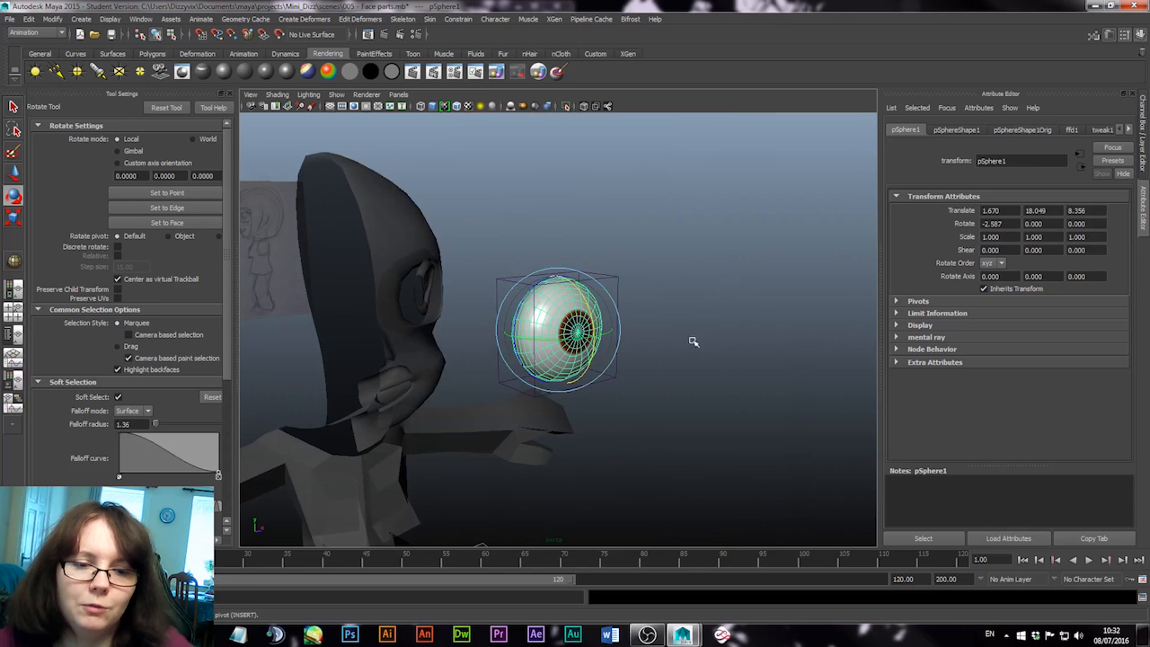
Select the eyeball's lattice and open the Outliner to list the scene's objects
click(611, 279)
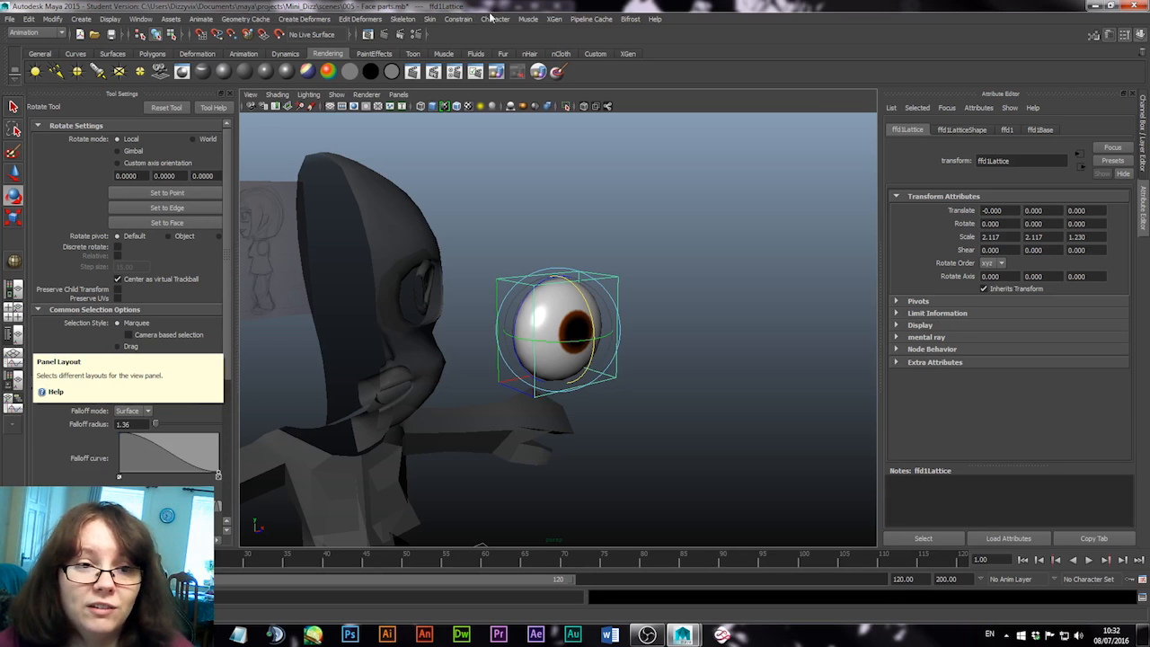
click(142, 19)
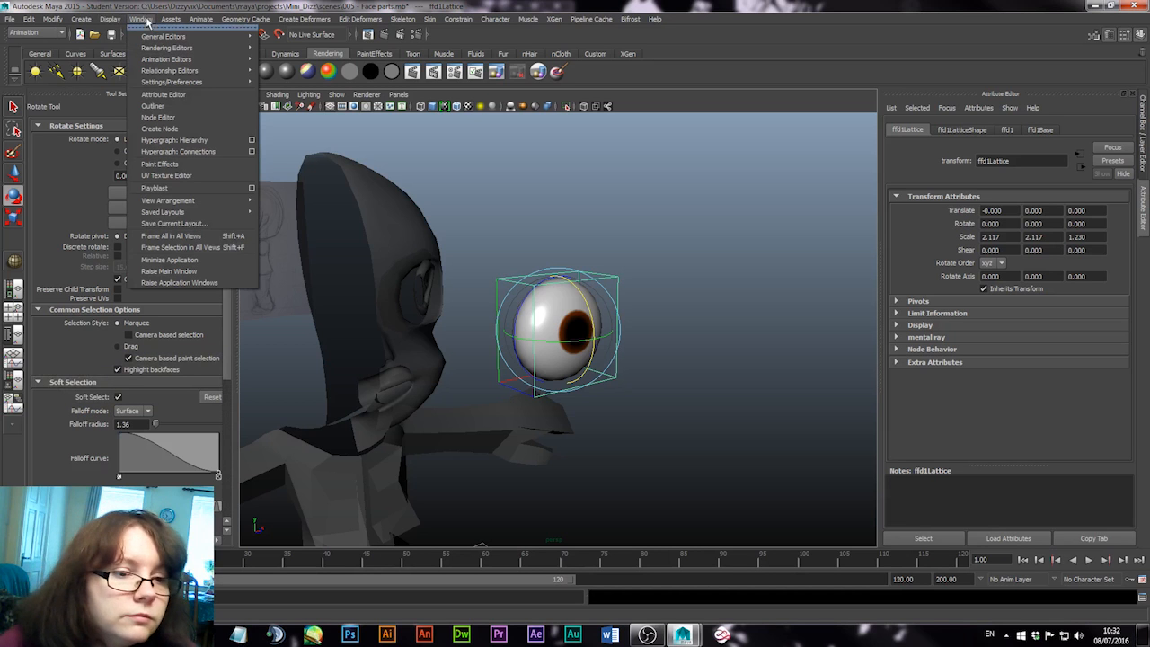
click(178, 107)
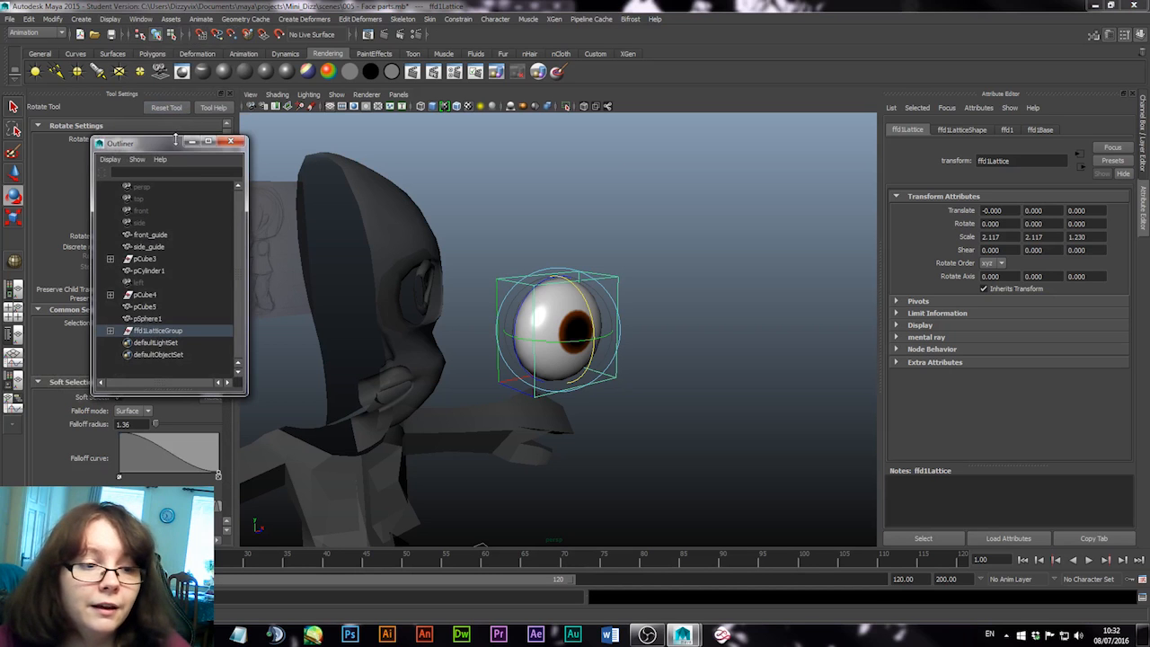
drag(167, 153, 165, 94)
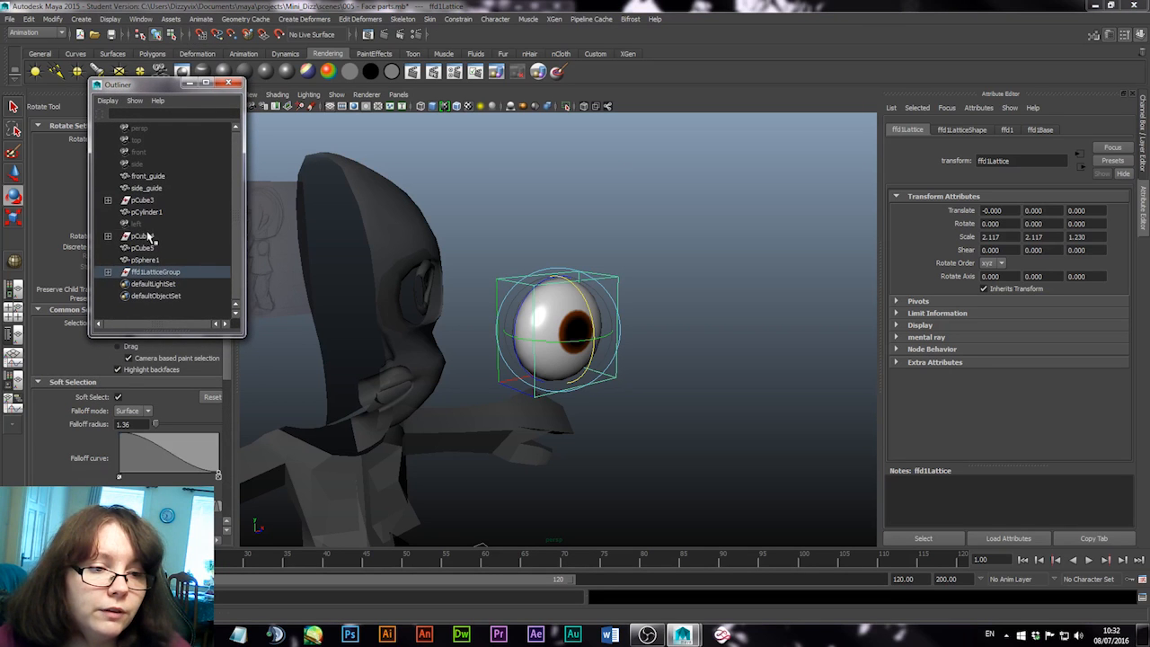
Examine the leftover pCube4 node and the head mesh in the Outliner, expanding pCube4 to show its child
click(148, 236)
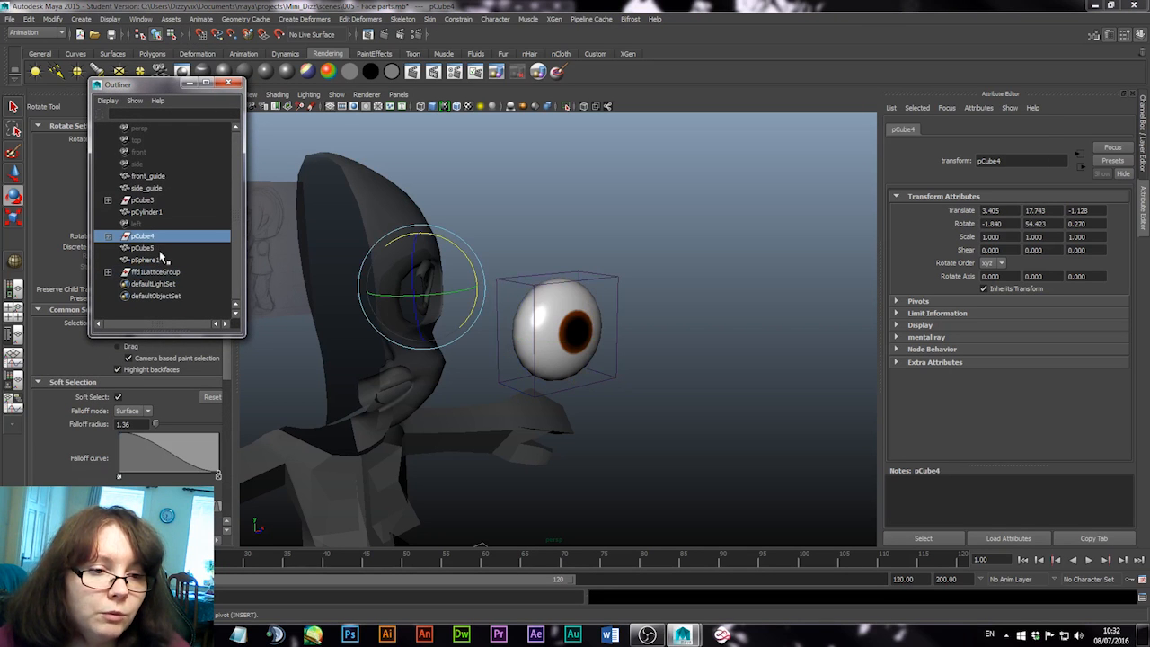
click(108, 237)
click(108, 238)
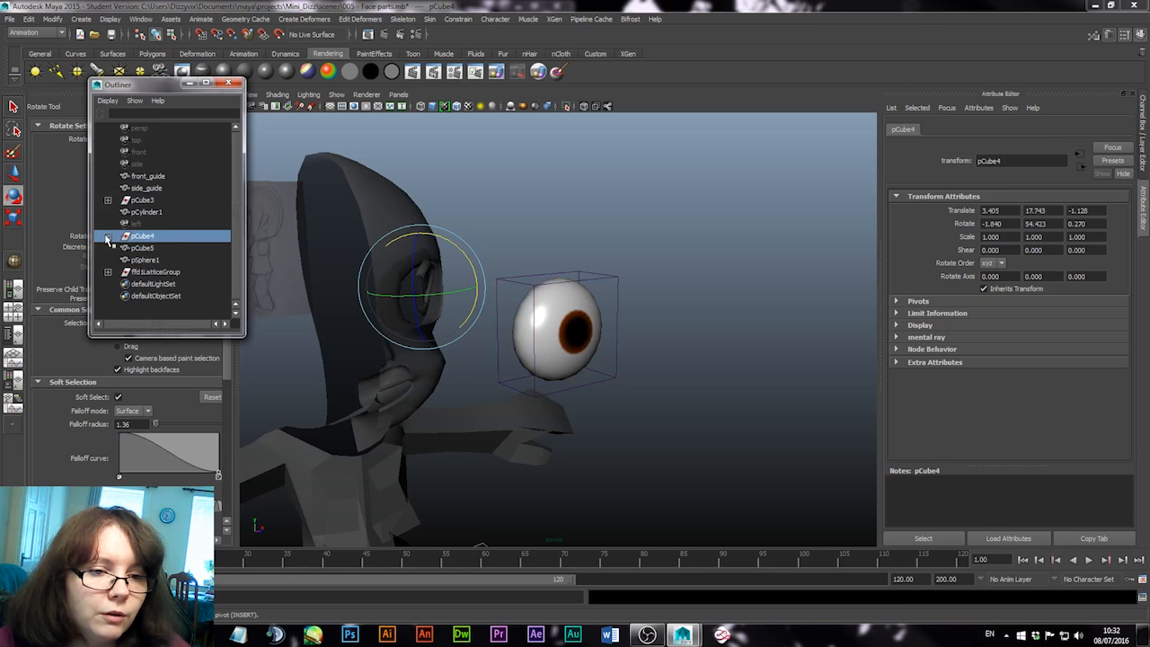
click(381, 209)
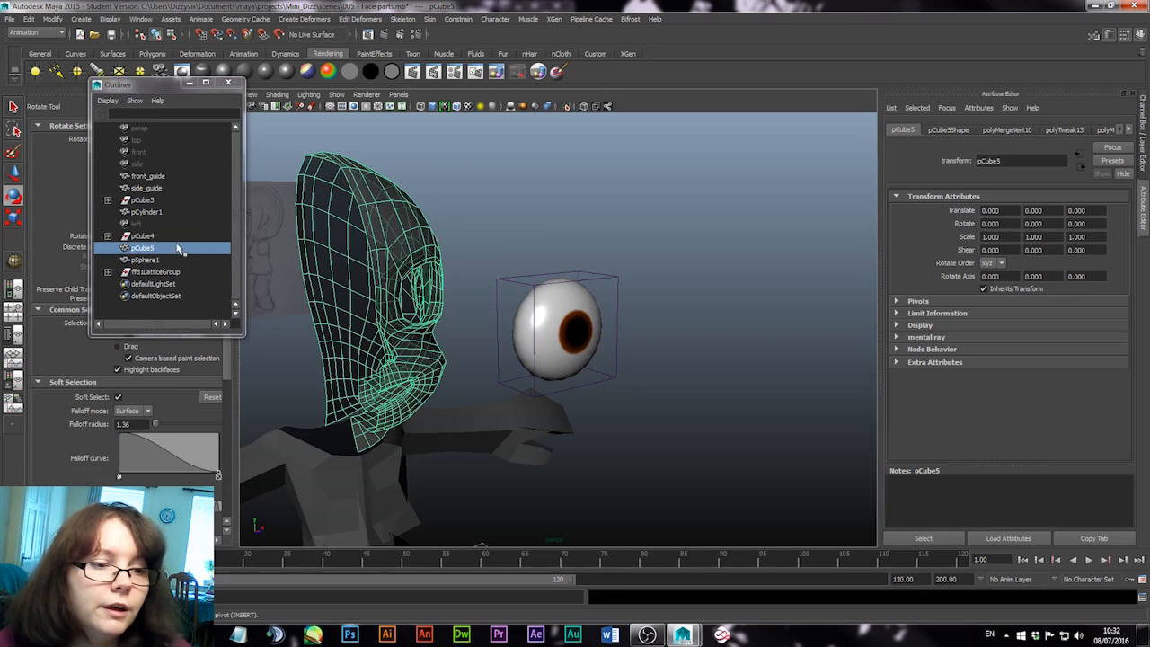
click(108, 235)
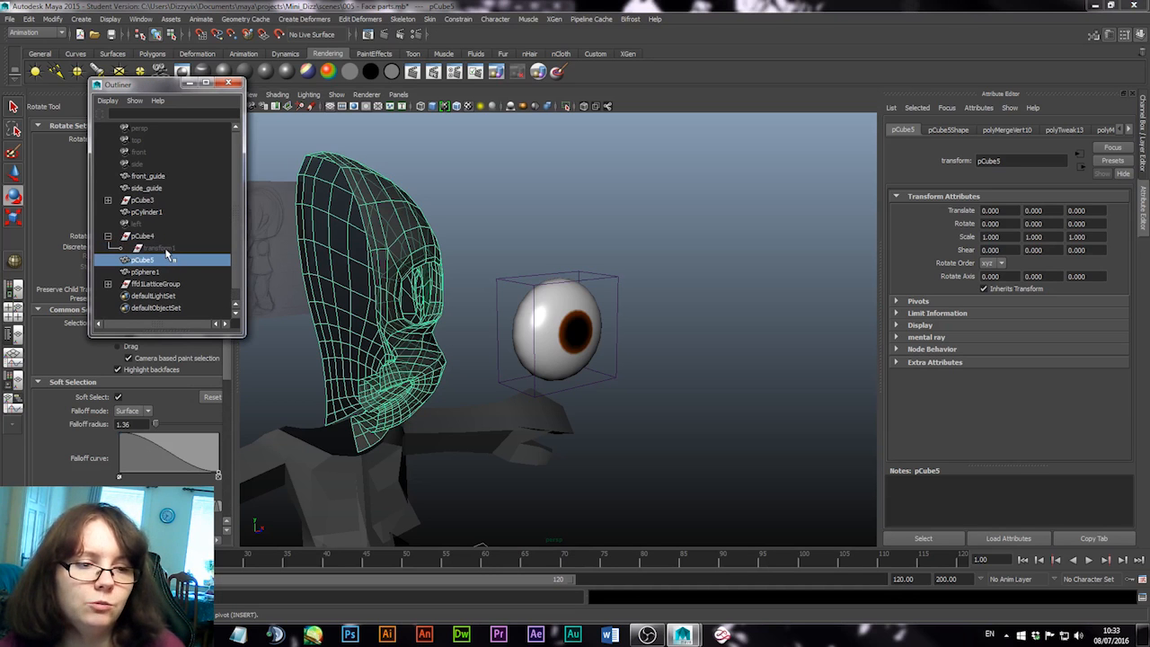
Delete the transform1 node under pCube4, check the effect on the head's ear, and undo the deletion
click(157, 248)
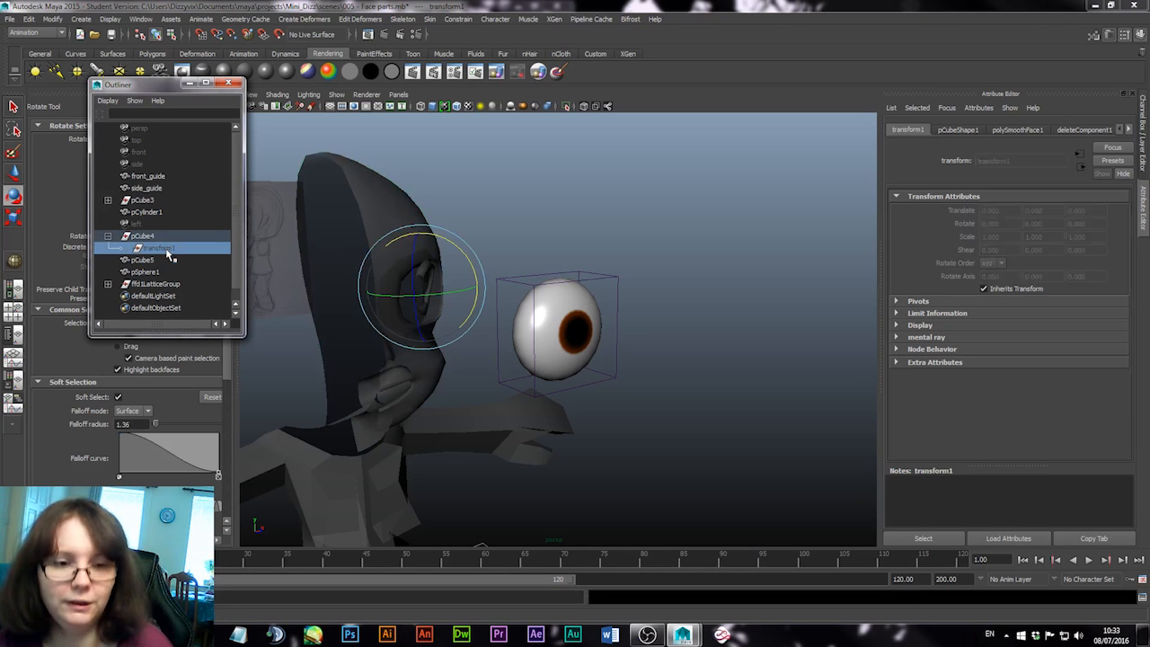
key(Delete)
alt+drag(426, 296, 446, 283)
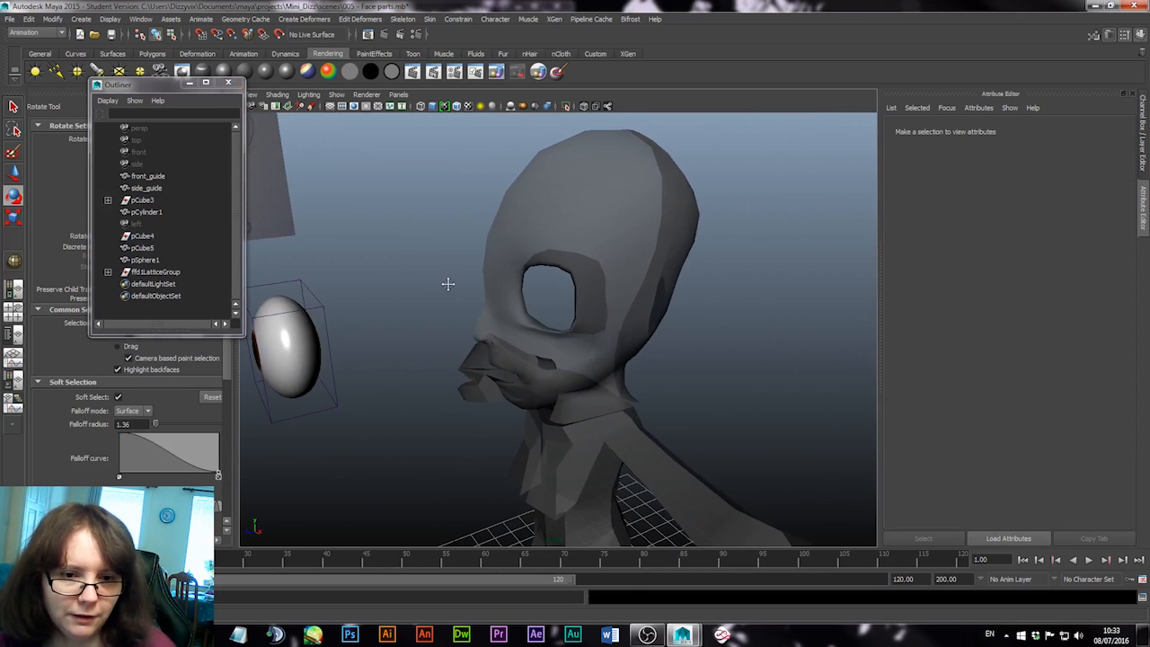
key(ctrl+z)
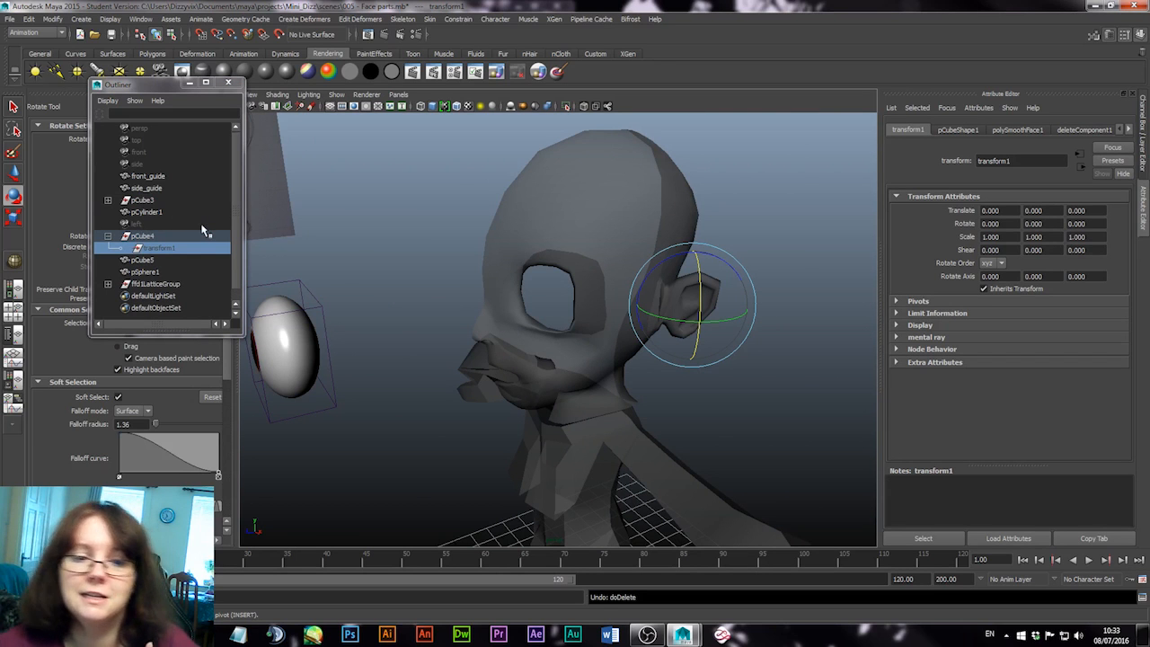
Delete the construction history of the head mesh pCube5
click(548, 206)
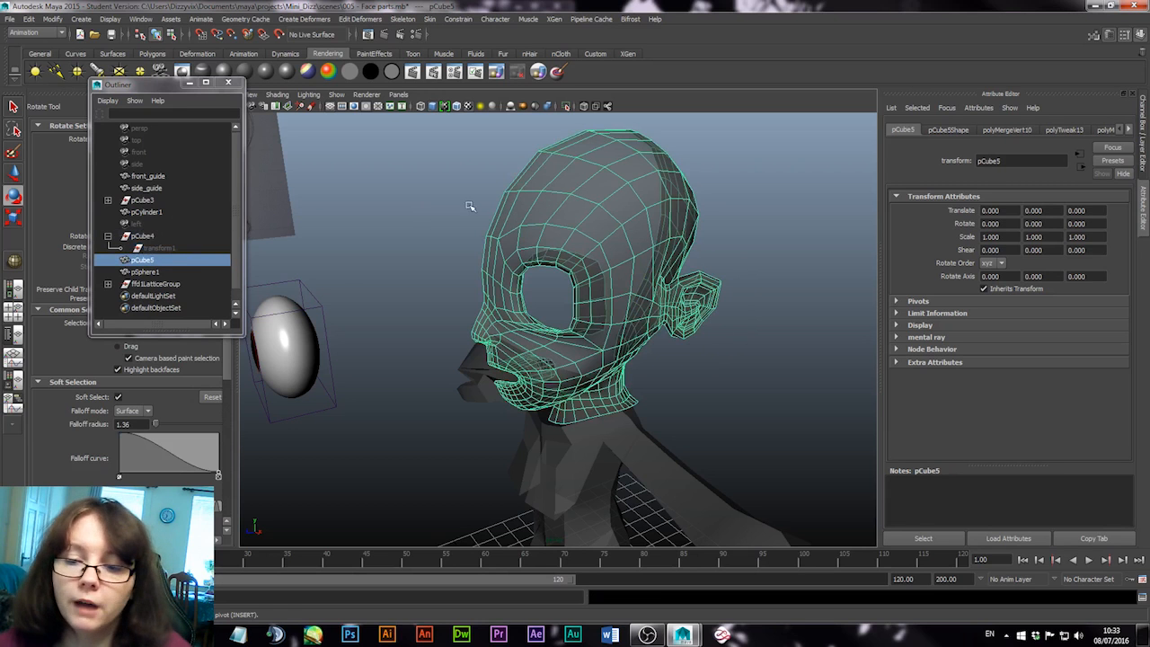
click(52, 19)
mouse_move(30, 19)
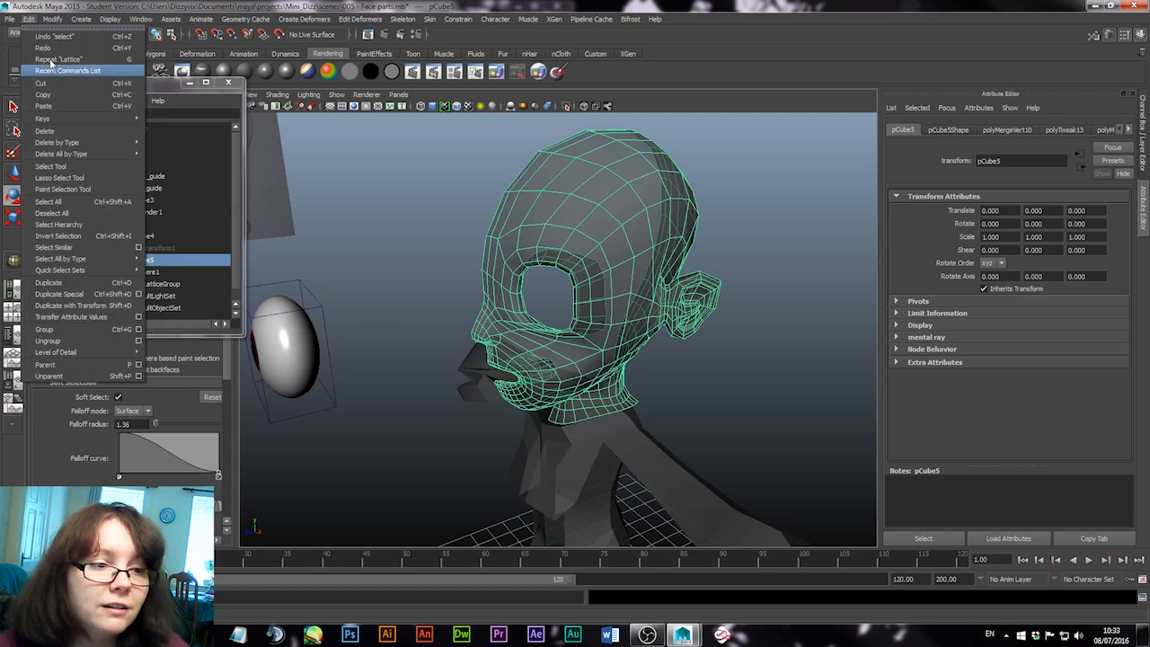
mouse_move(102, 155)
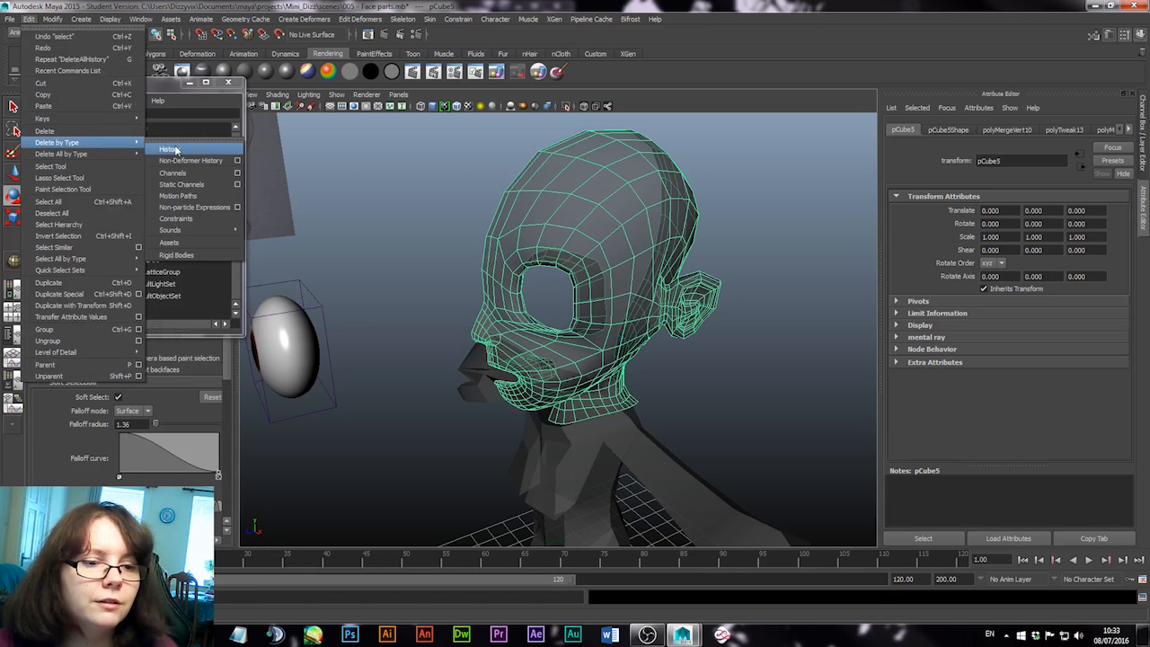
click(173, 159)
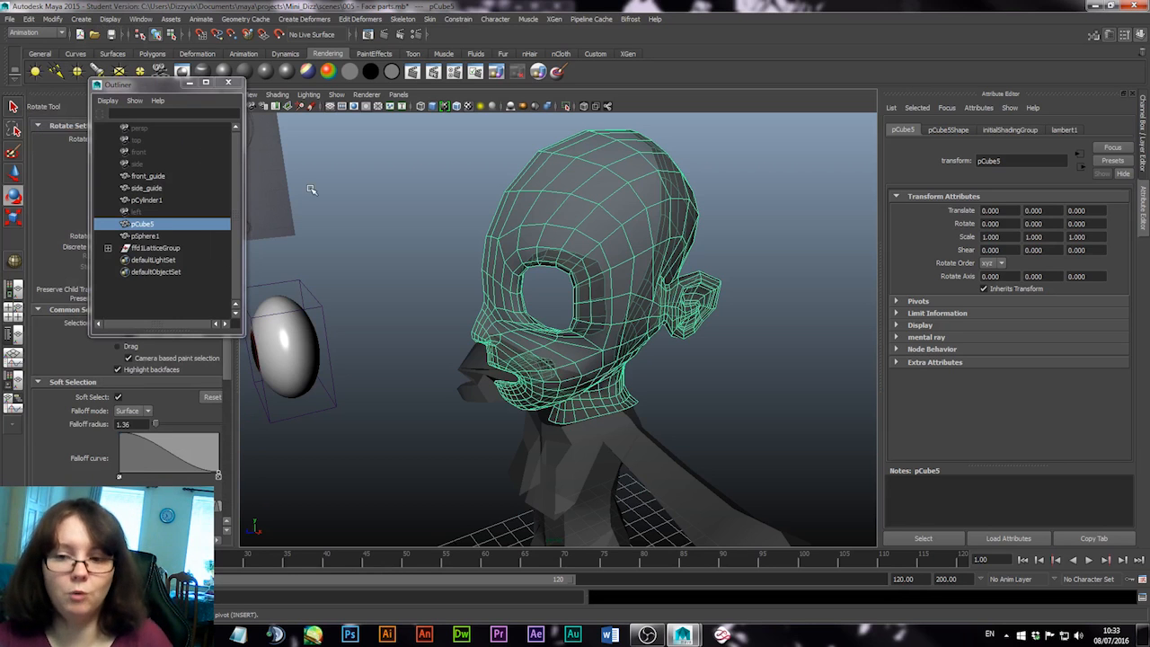
Inspect the eyeball sphere and the lattice and base nodes inside the lattice group, and undo the test rotation of the eyeball
click(298, 301)
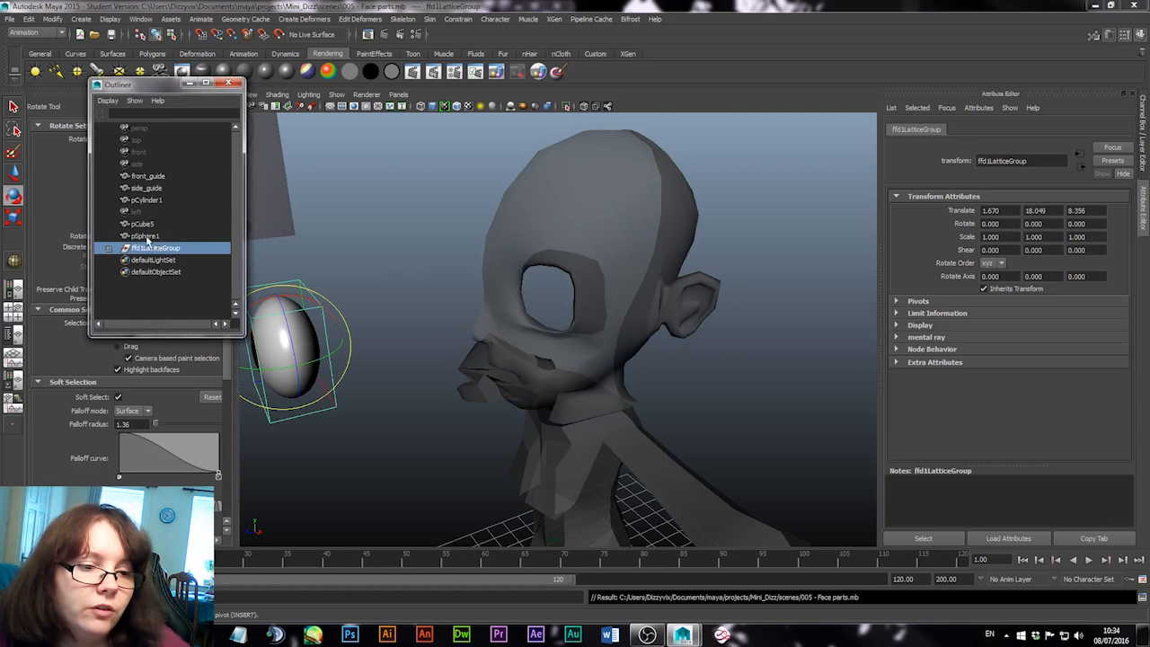
click(150, 237)
alt+drag(399, 320, 598, 321)
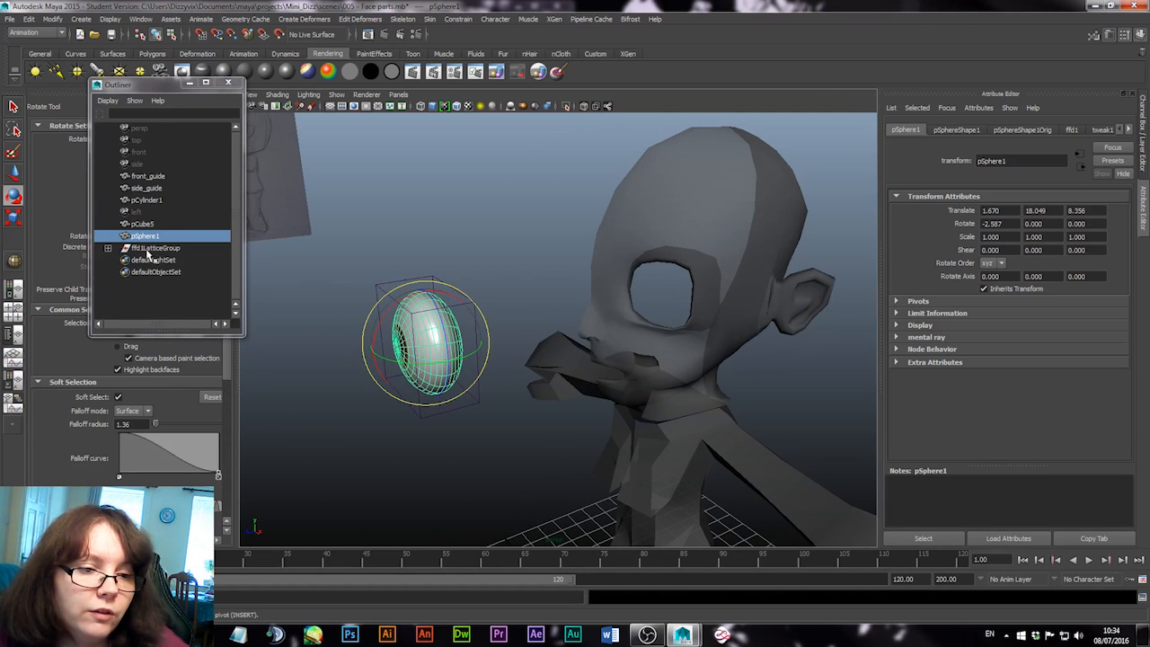
click(108, 249)
click(158, 259)
click(159, 271)
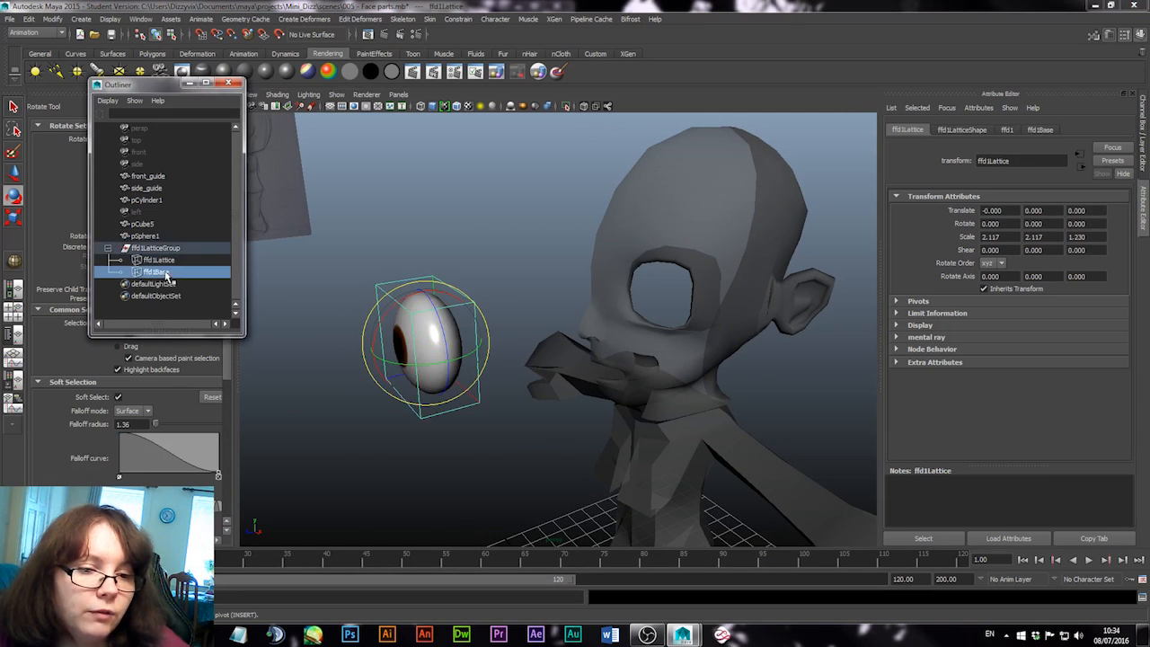
key(ctrl+z)
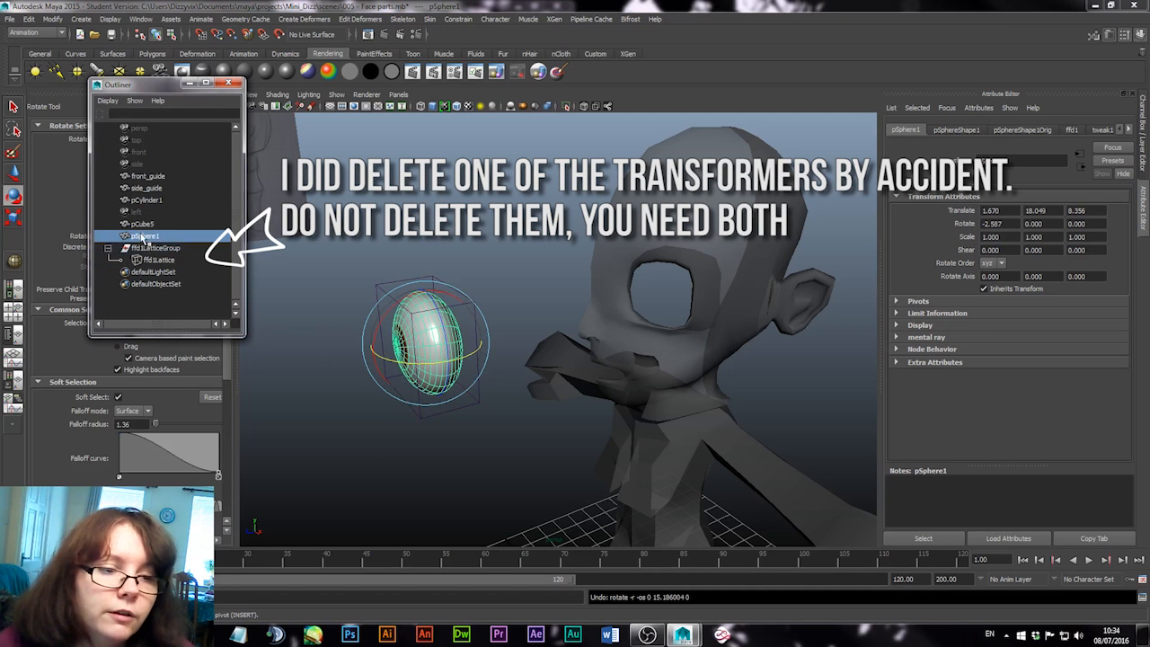
Rename the eyeball sphere pSphere1 as eye and parent it under ffd1LatticeGroup
double_click(146, 235)
text(eye)
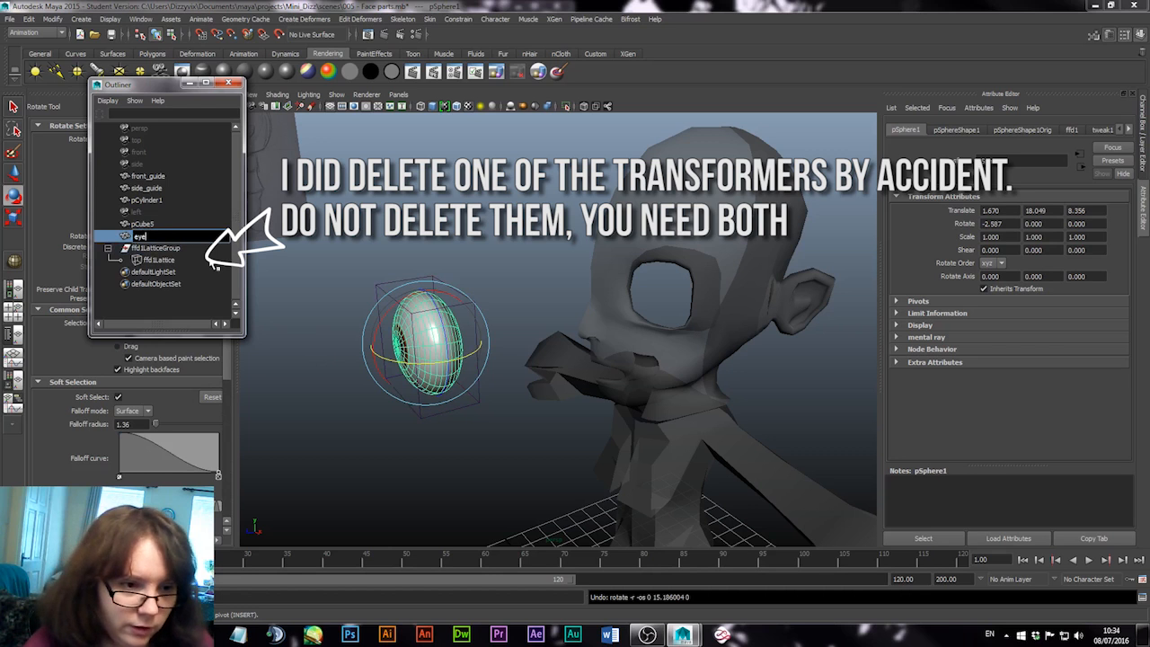
key(Return)
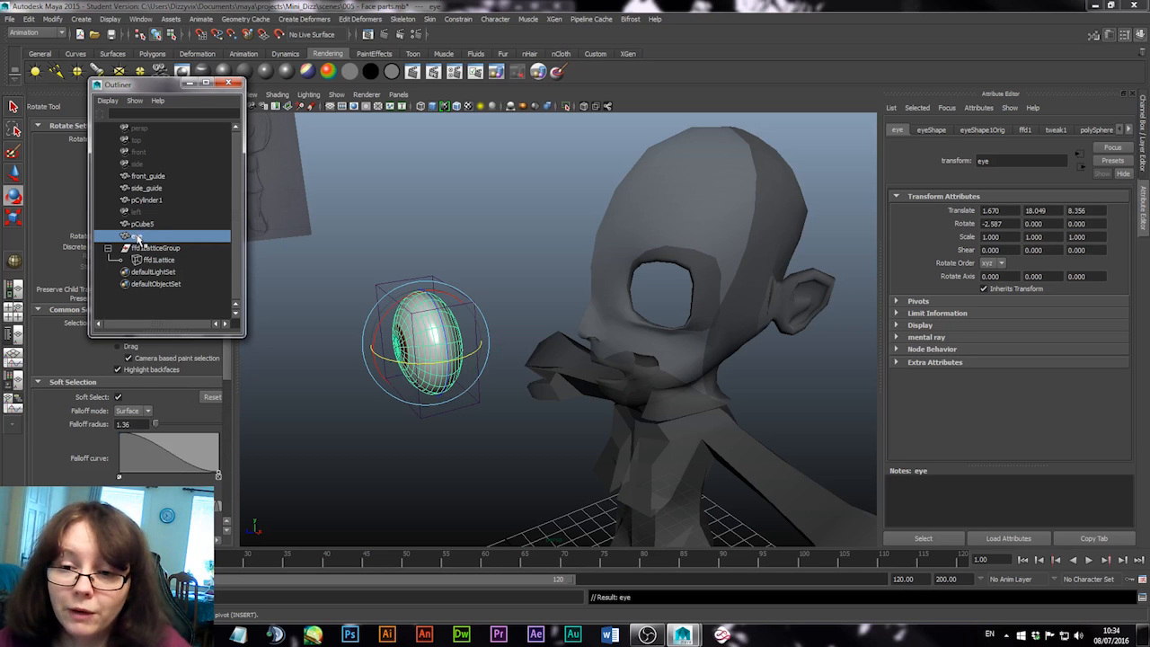
click(181, 274)
click(134, 237)
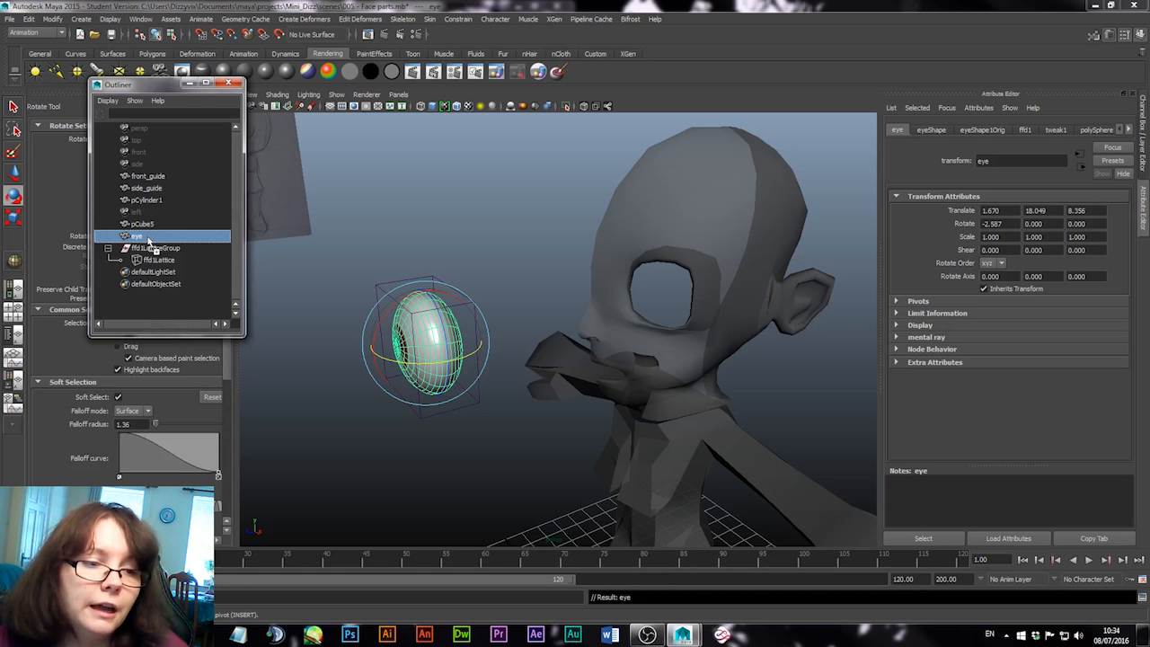
middle_drag(149, 239, 161, 259)
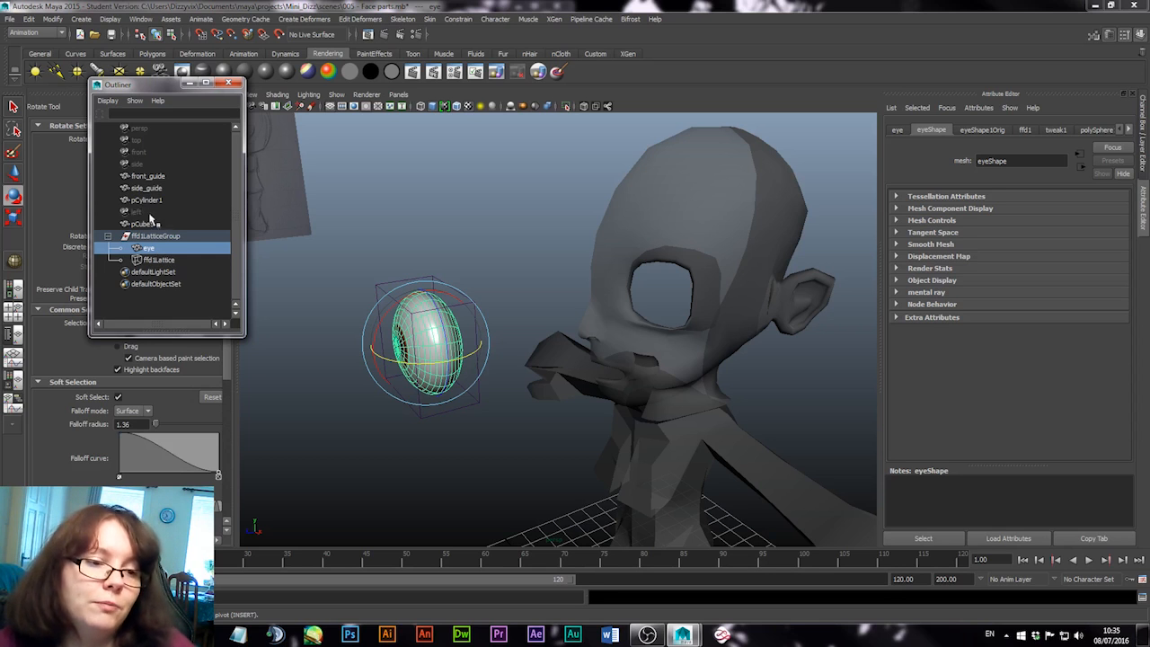
Rename the head mesh pCube5 as Head and the body mesh pCylinder1 as Body
click(141, 224)
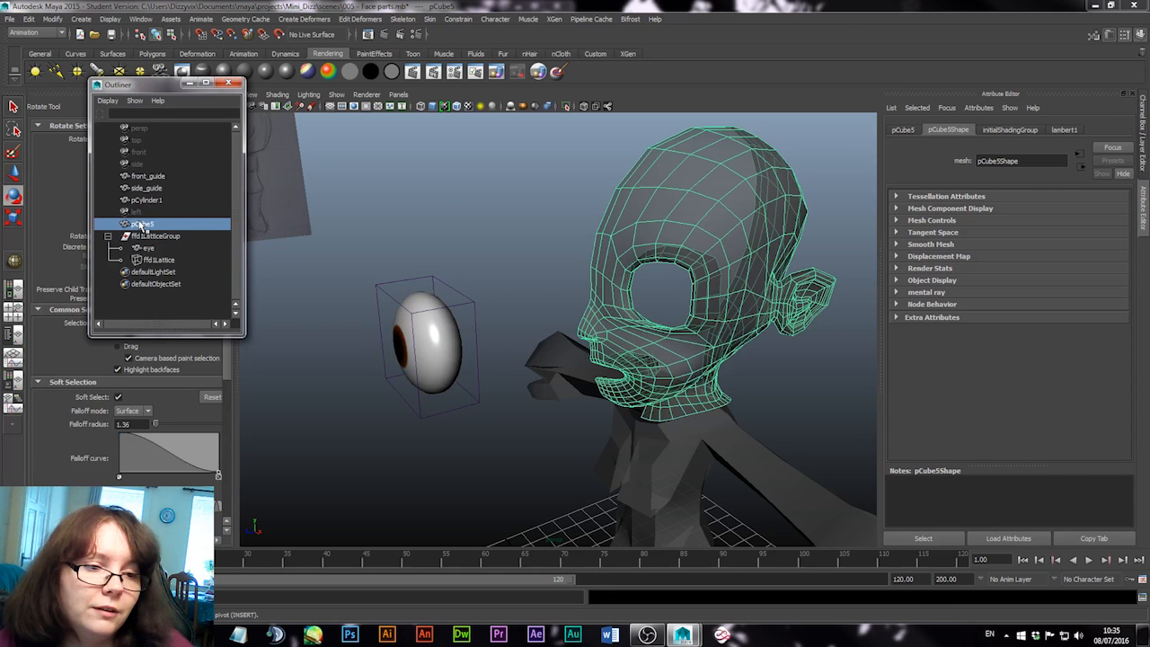
double_click(141, 224)
text(Head)
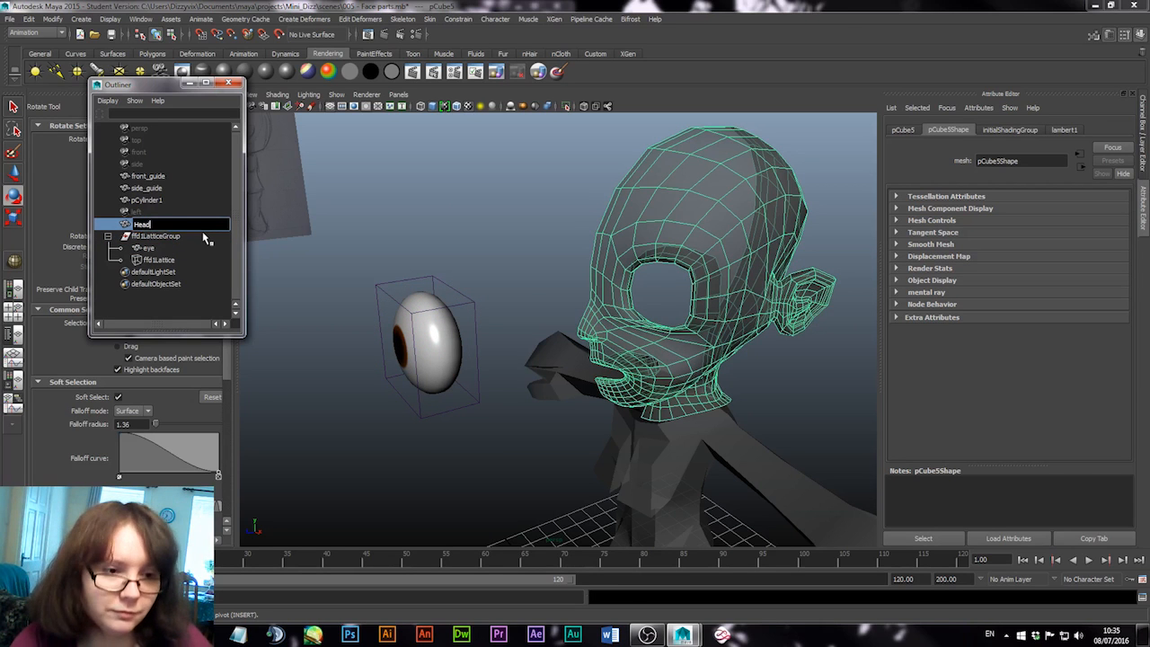
key(Return)
double_click(147, 200)
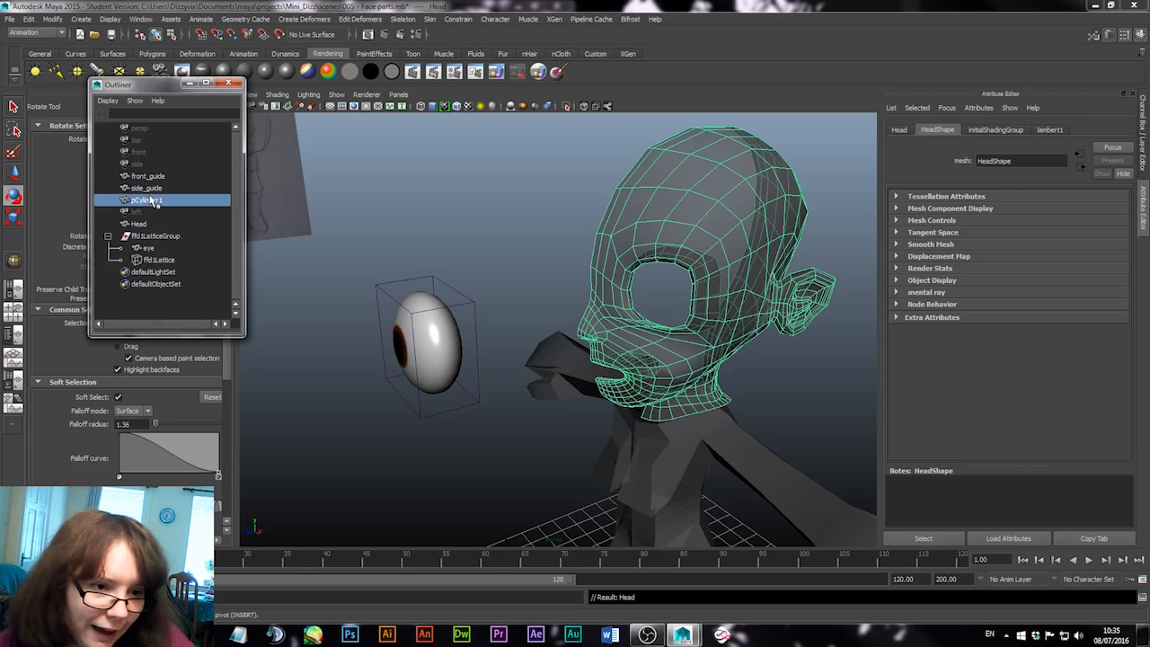
text(e)
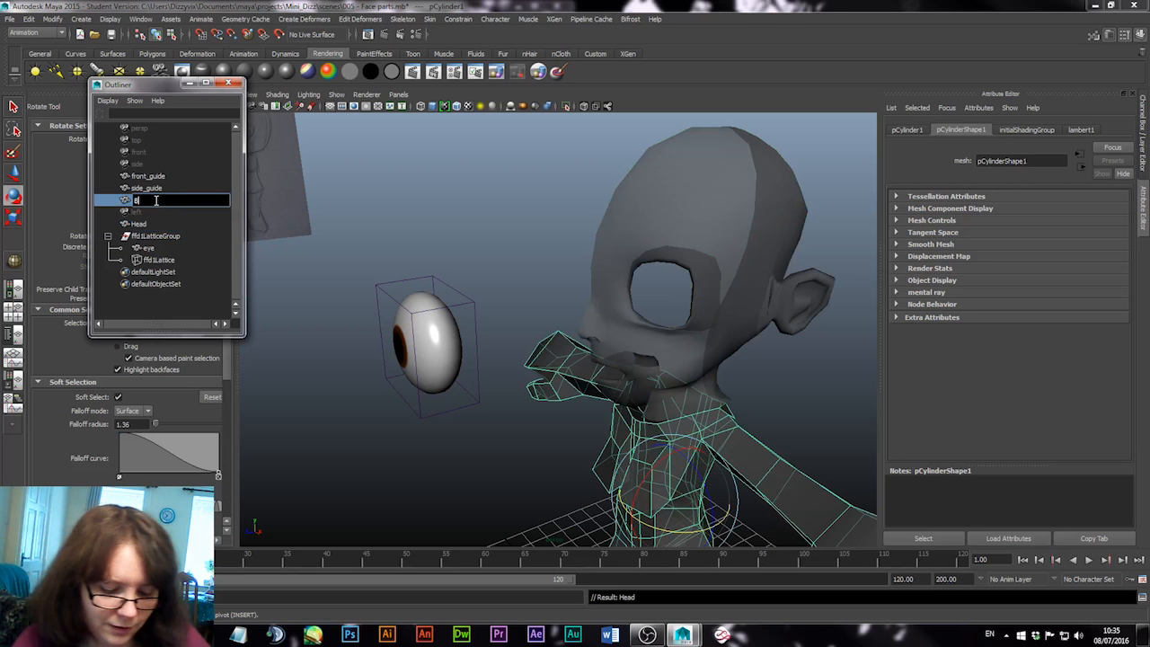
key(Return)
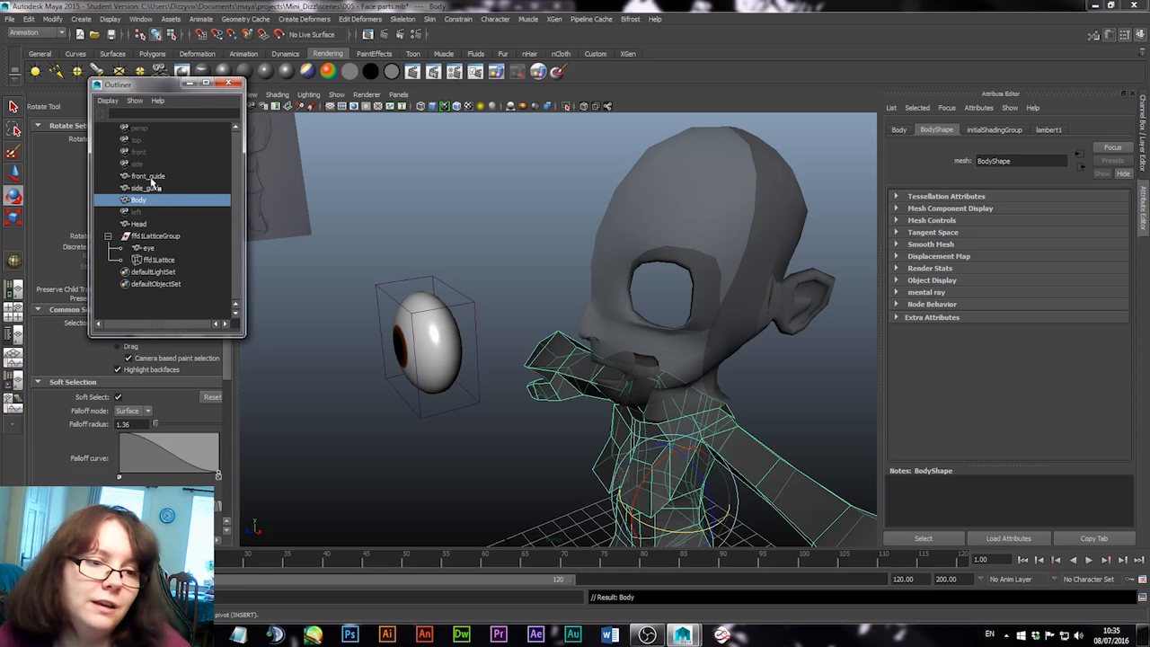
Examine the front and side guides, the scene's camera nodes and the Outliner's object display filters
click(156, 189)
click(153, 178)
click(155, 192)
click(153, 177)
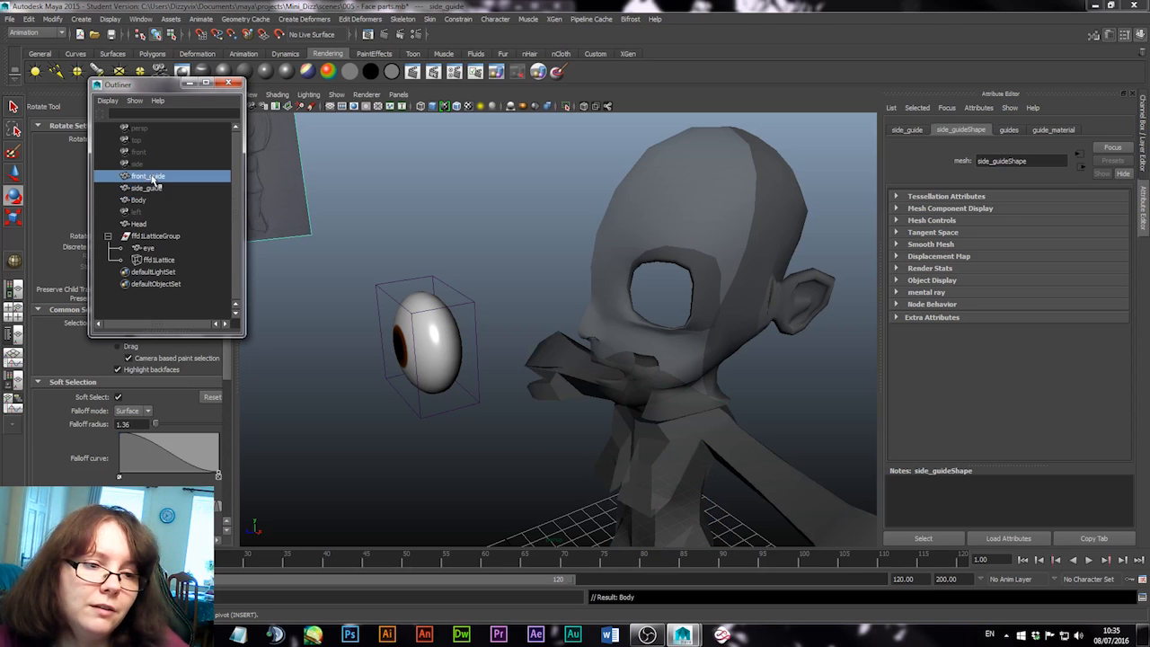
click(137, 212)
click(142, 164)
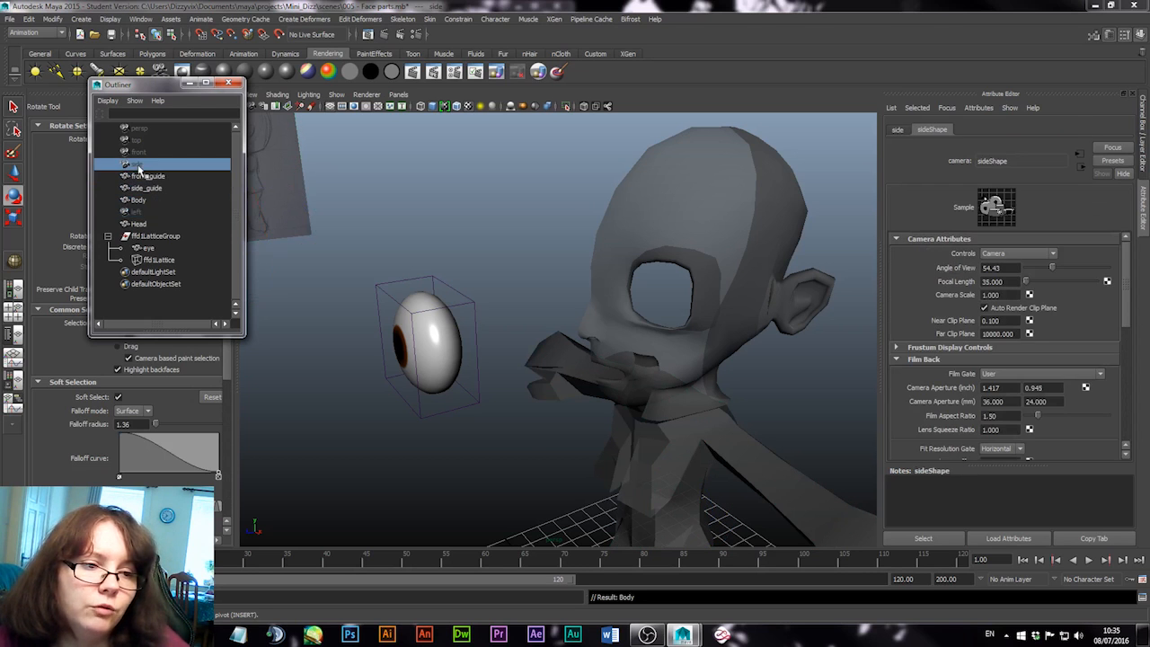
click(143, 153)
click(144, 141)
click(144, 130)
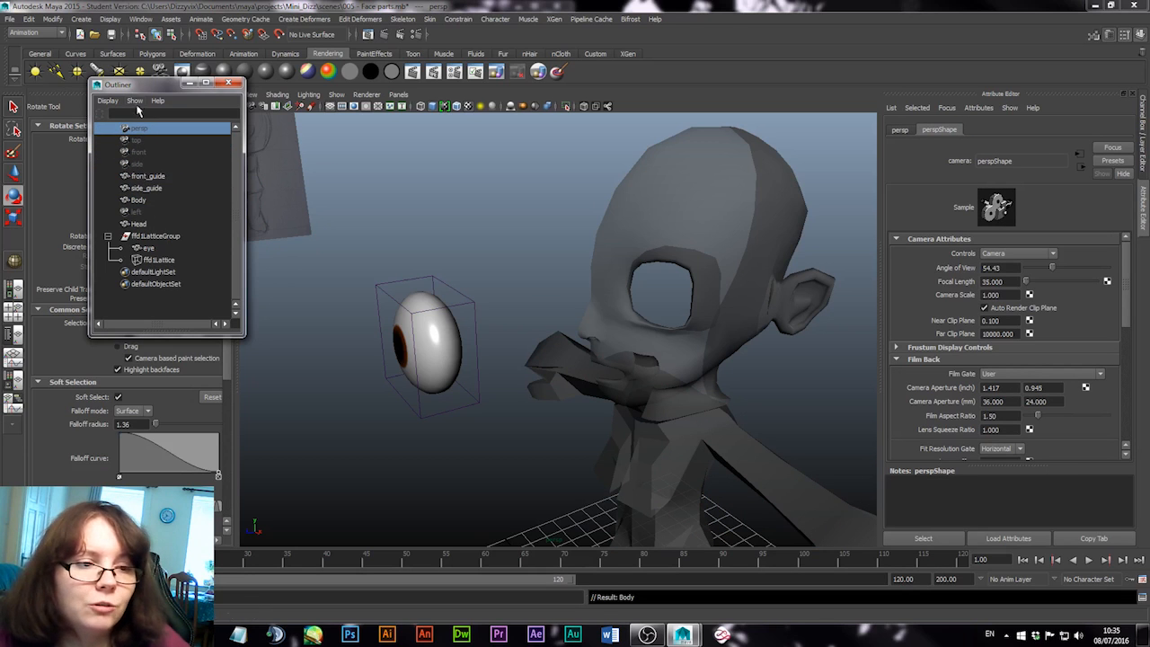
click(135, 101)
mouse_move(146, 120)
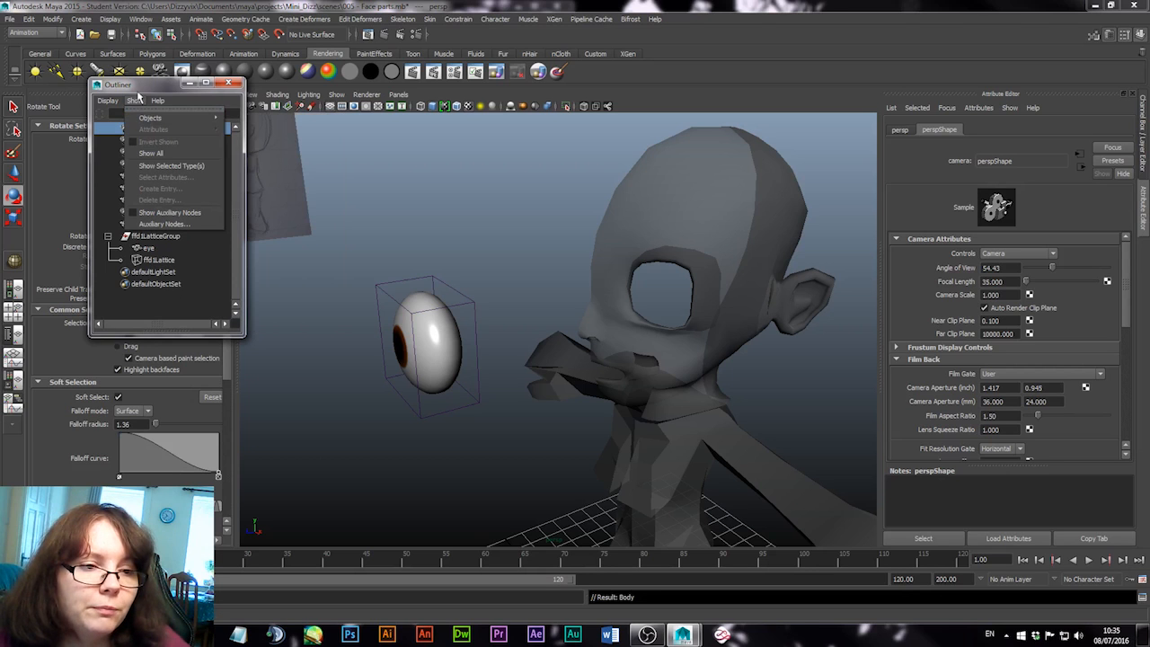
click(137, 99)
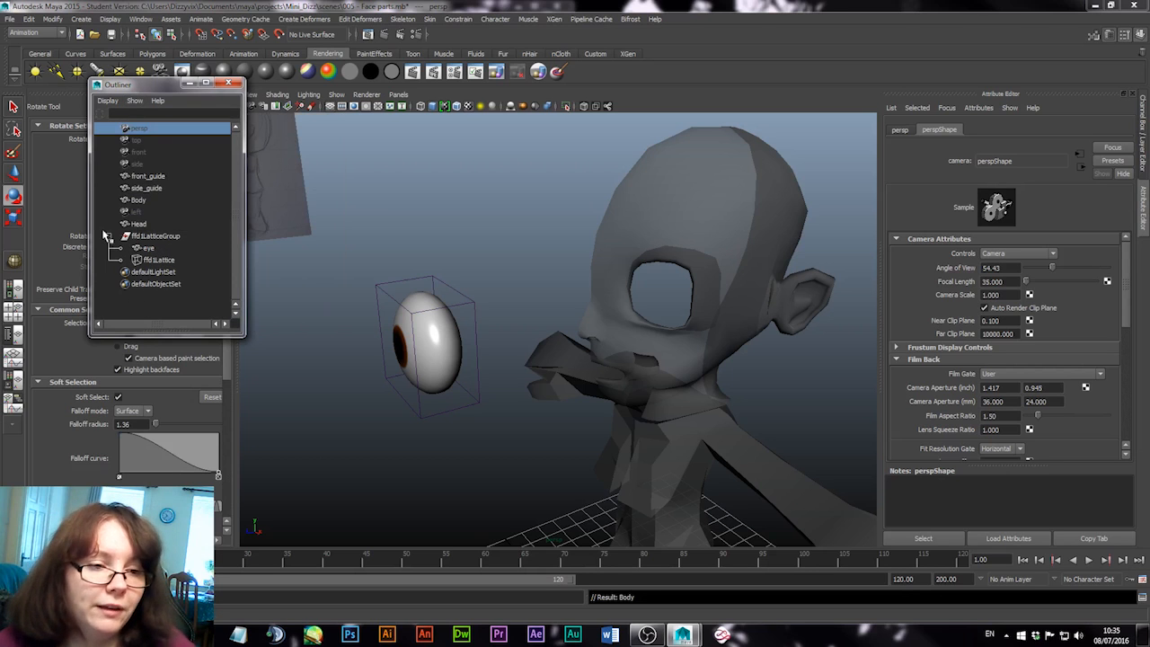
Rename ffd1LatticeGroup as Left_eye and collapse the group in the Outliner
double_click(151, 236)
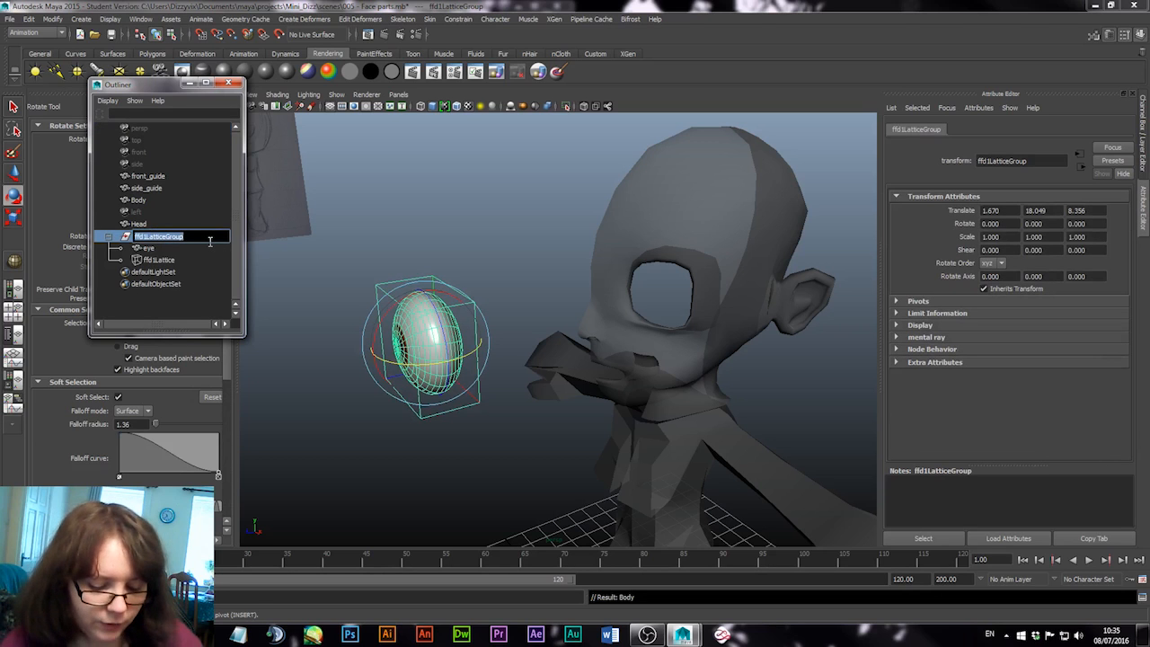
text(Left_)
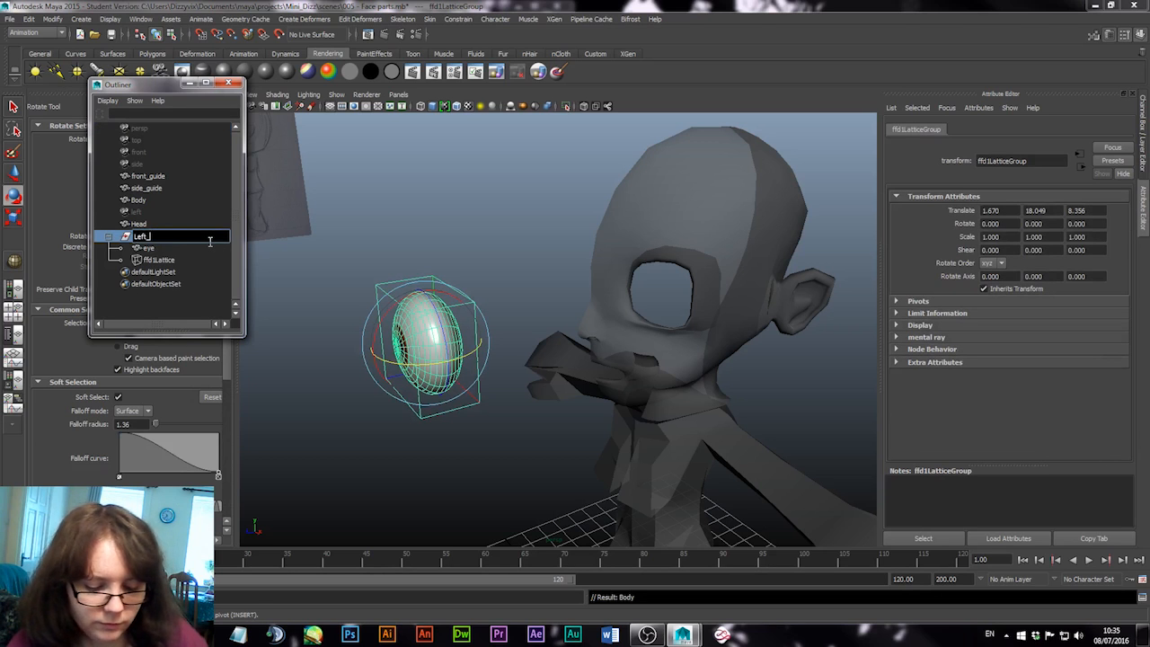
text(eye)
key(Return)
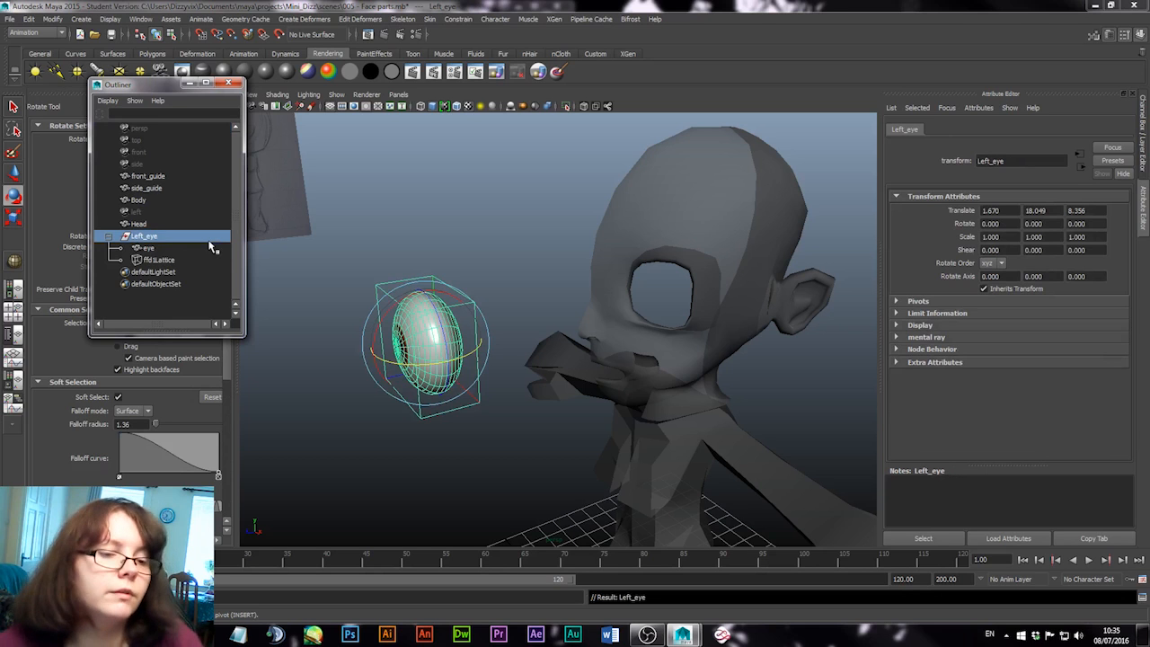
click(108, 235)
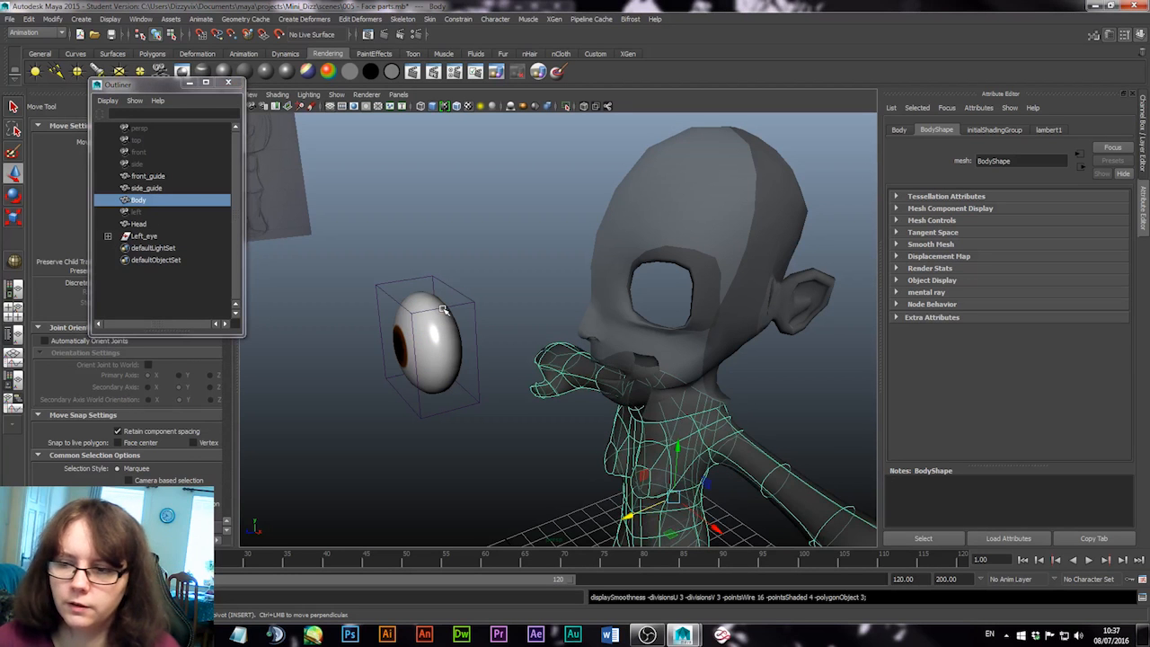
Turn off the body's smooth mesh preview and inspect the ffd1Base node inside the Left_eye group
key(1)
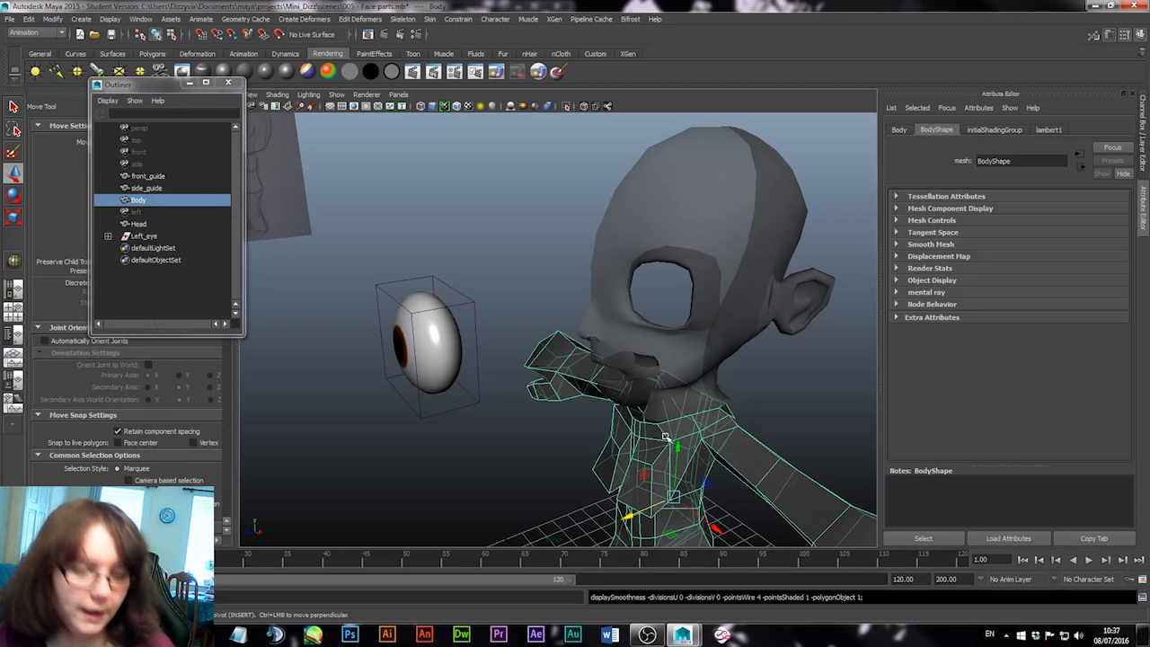
click(109, 236)
click(157, 273)
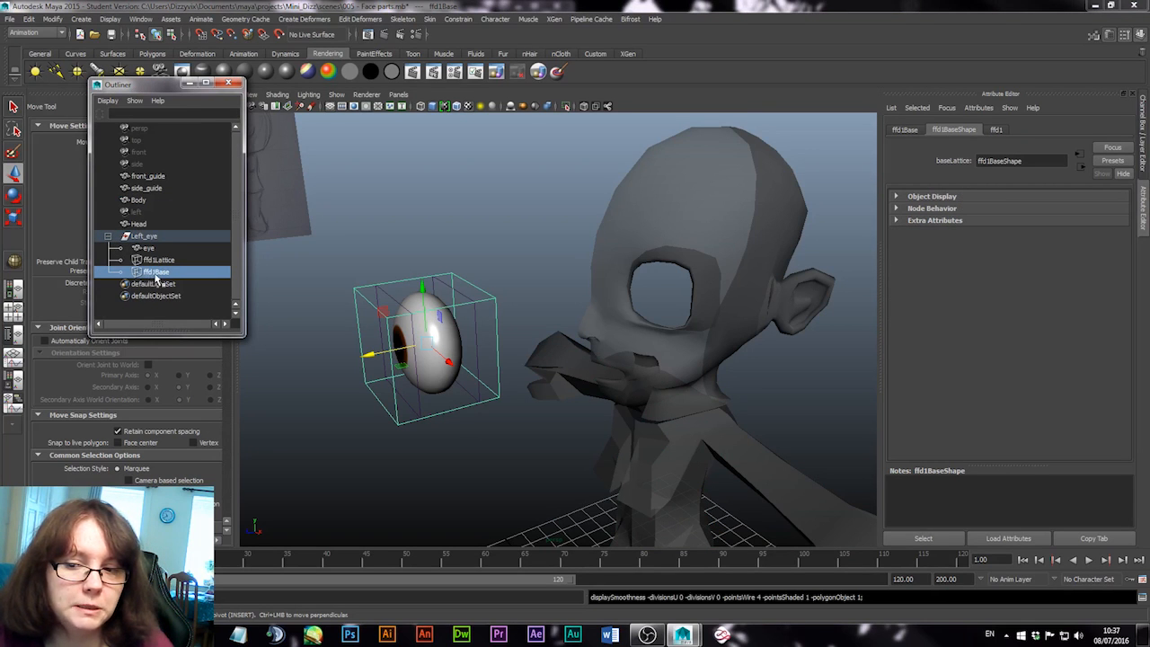
key(w)
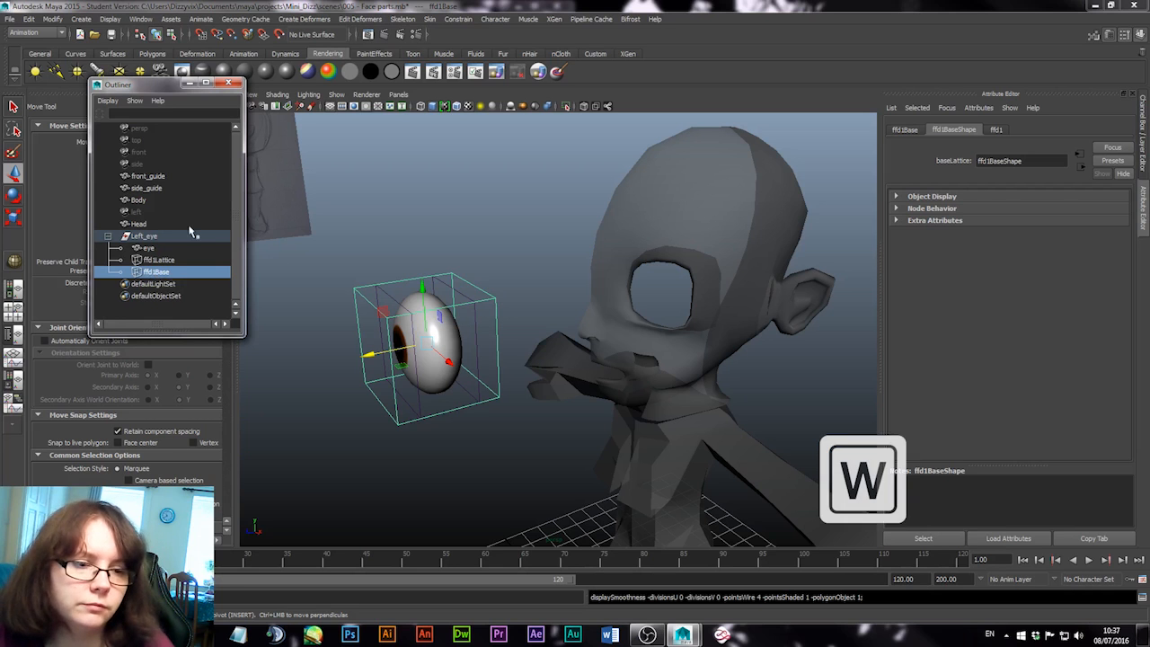
Move the Left_eye group back into the head's eye socket, to about 1.8 in Translate Z
click(146, 237)
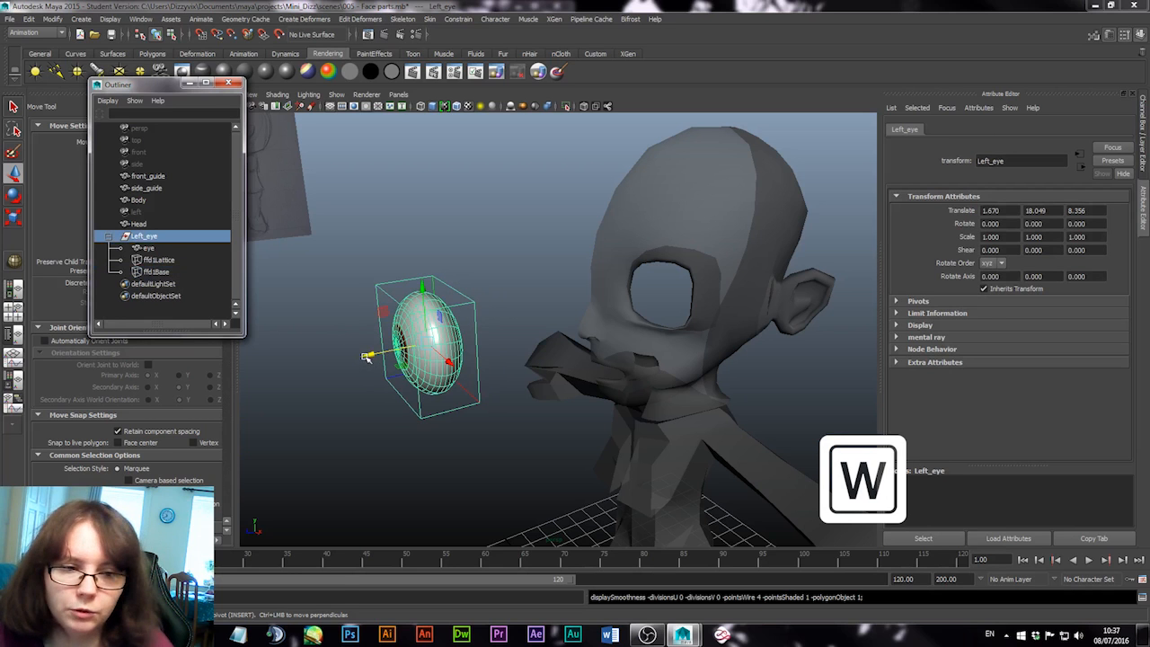
drag(367, 357, 588, 277)
alt+middle_drag(588, 277, 686, 249)
alt+right_drag(686, 249, 634, 402)
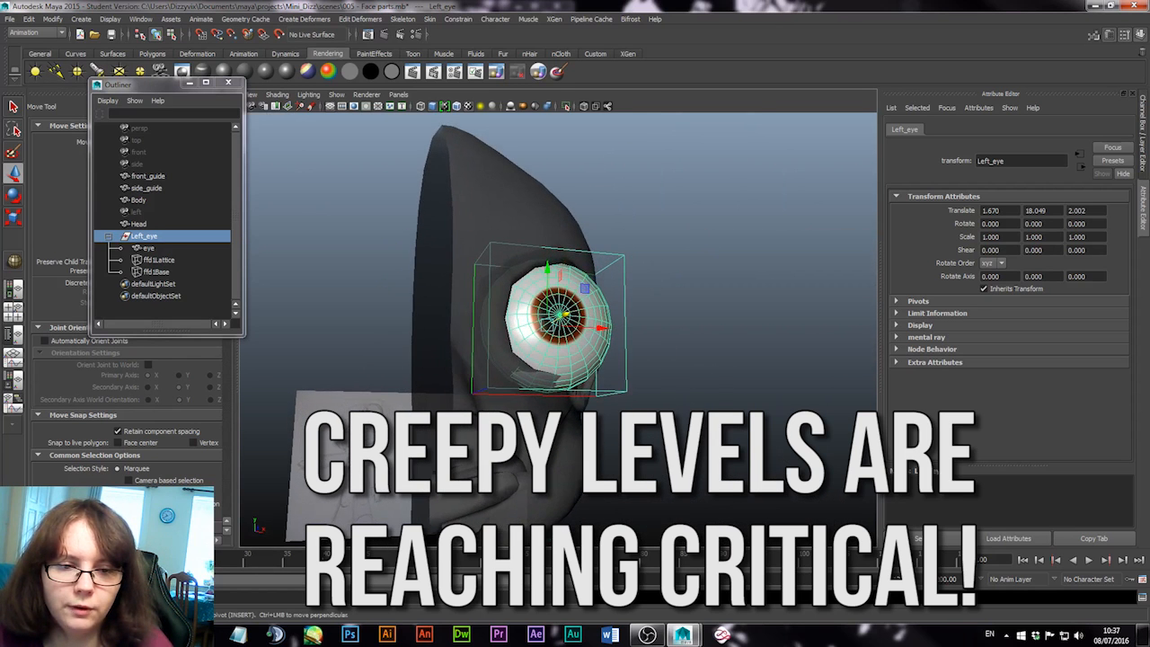
key(space)
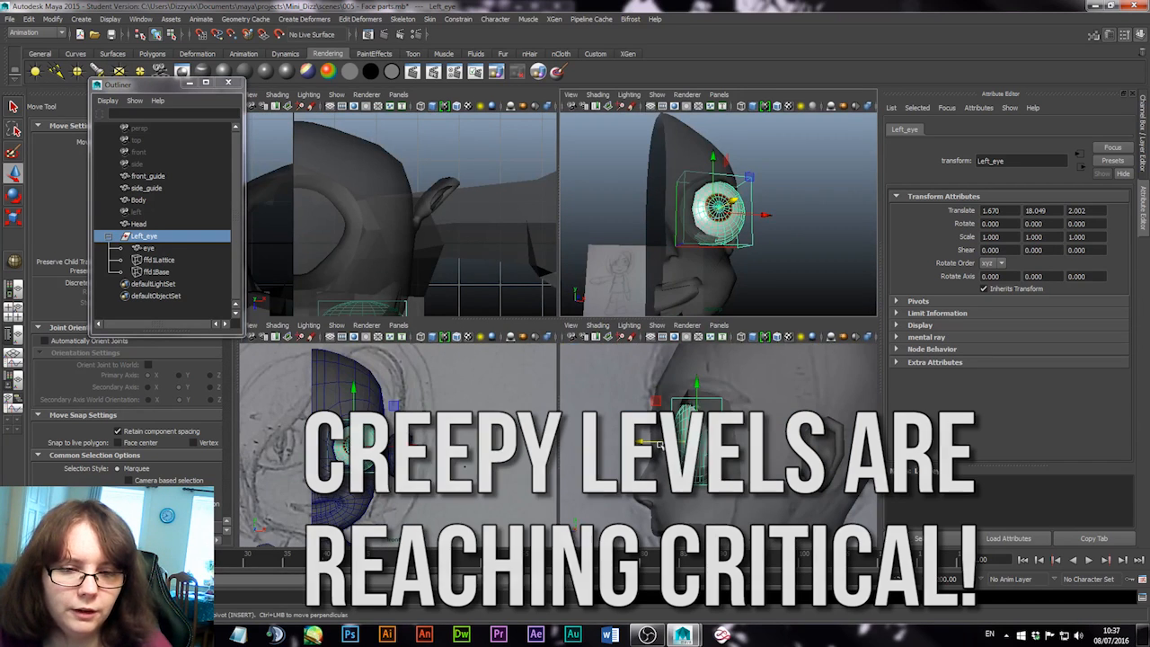
drag(641, 441, 648, 441)
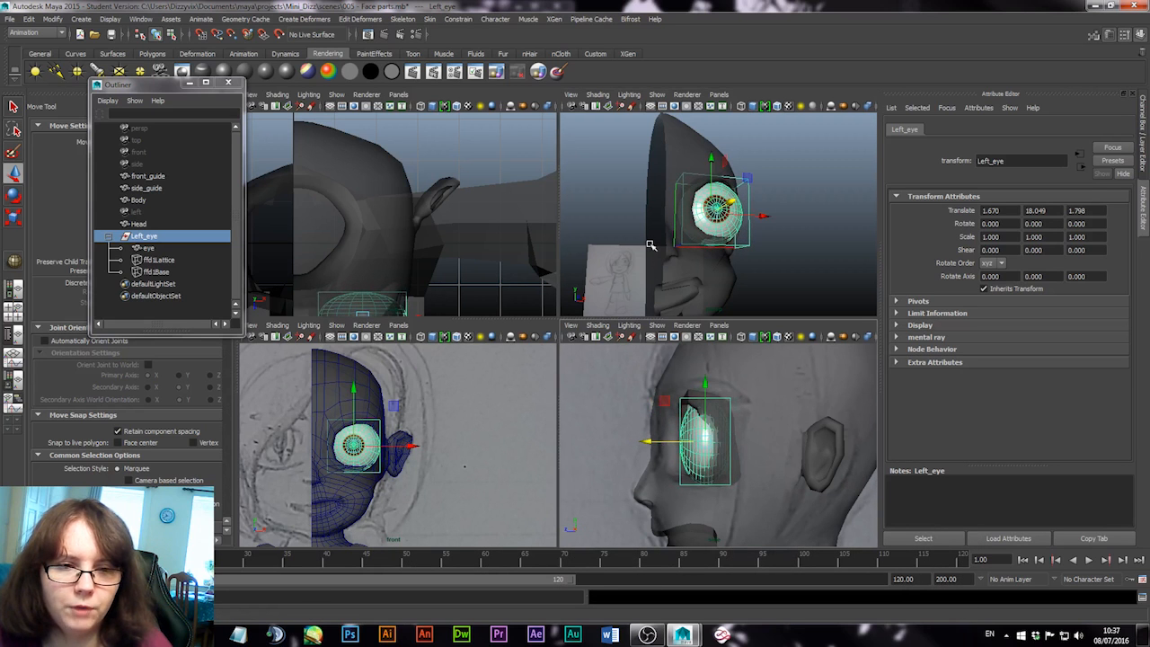
Unparent the eye mesh from the Left_eye group, leaving the lattice and base nodes inside
alt+middle_drag(449, 277, 481, 201)
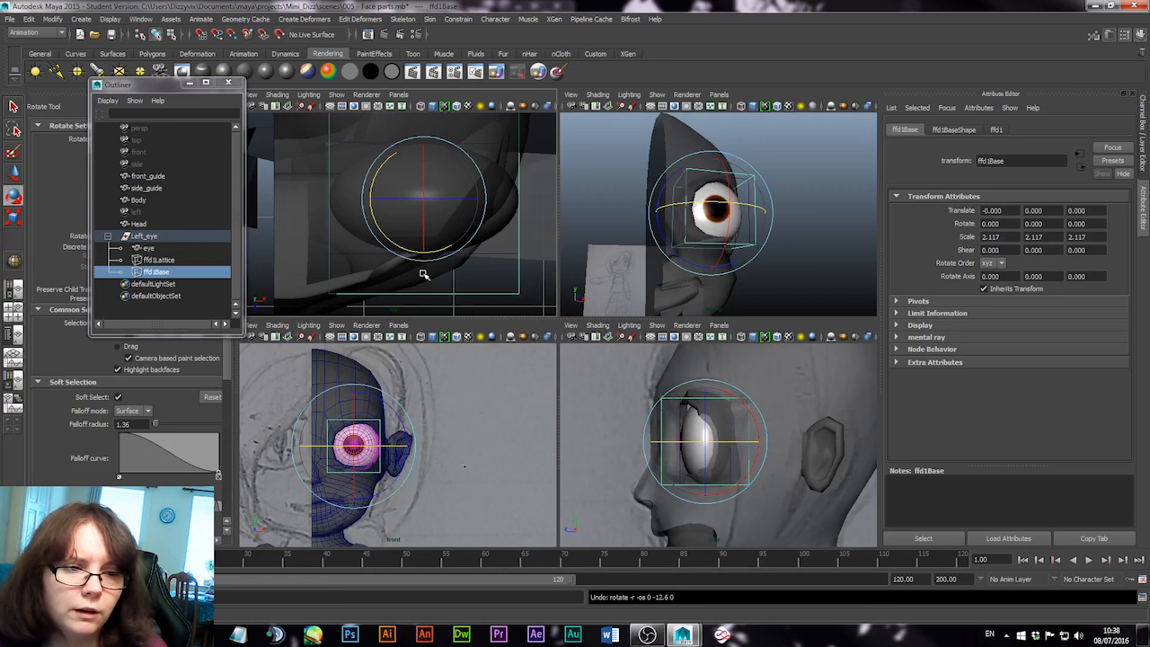
click(139, 247)
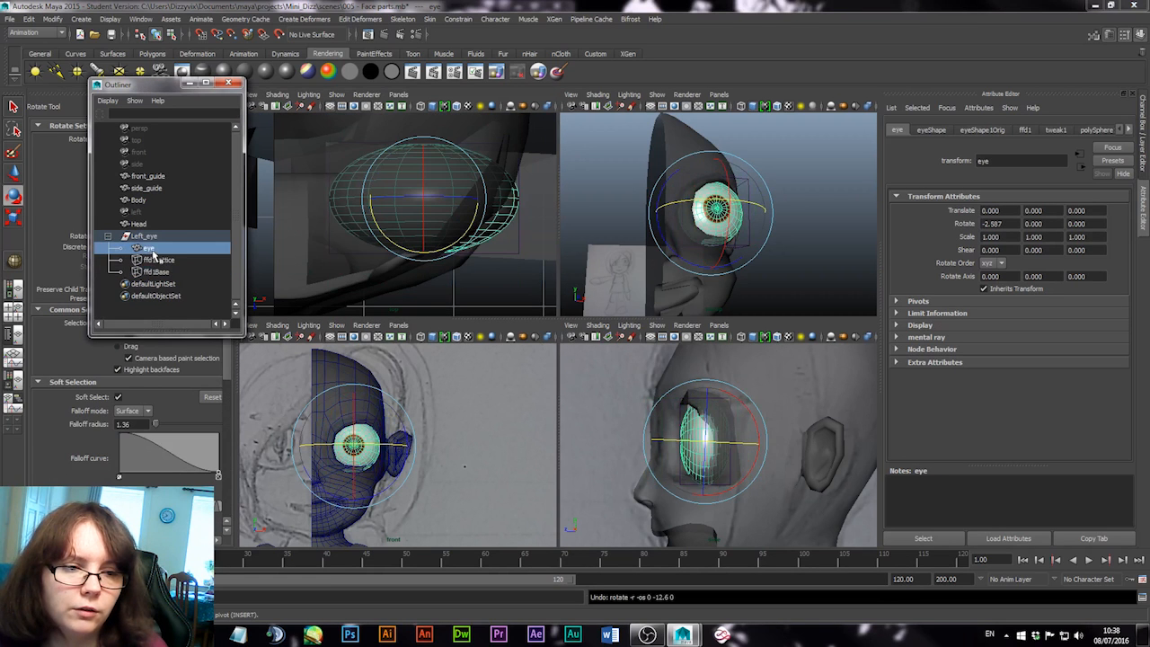
middle_drag(153, 252, 170, 234)
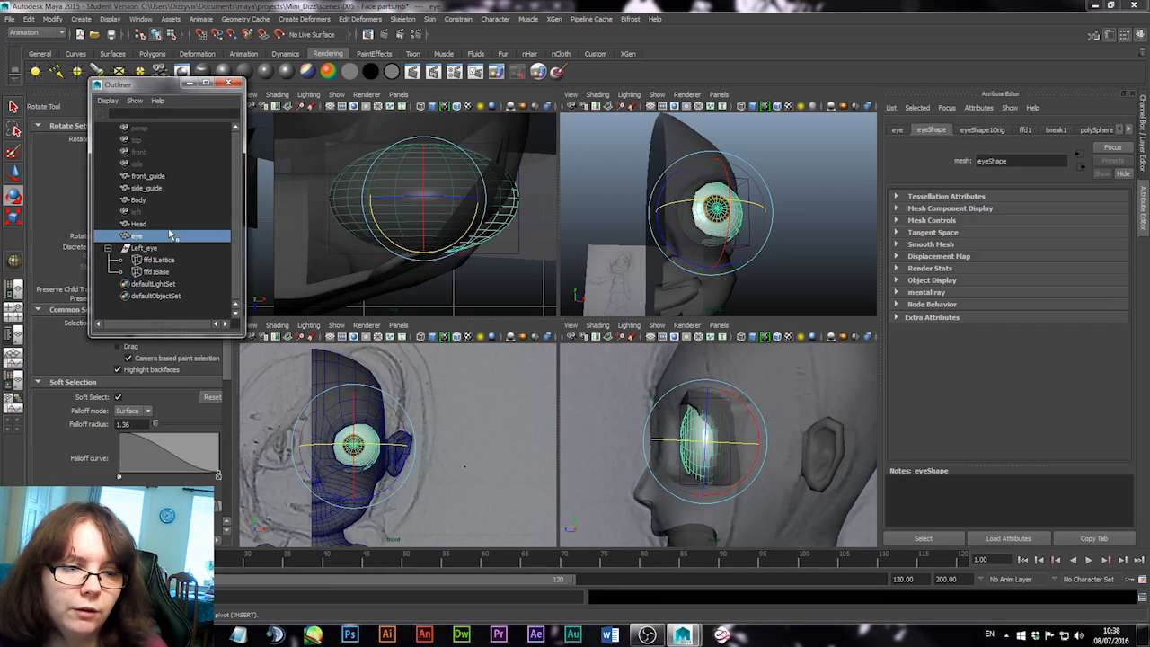
Turn off soft selection and switch ffd1Lattice to lattice point editing in the full-size perspective view
click(149, 261)
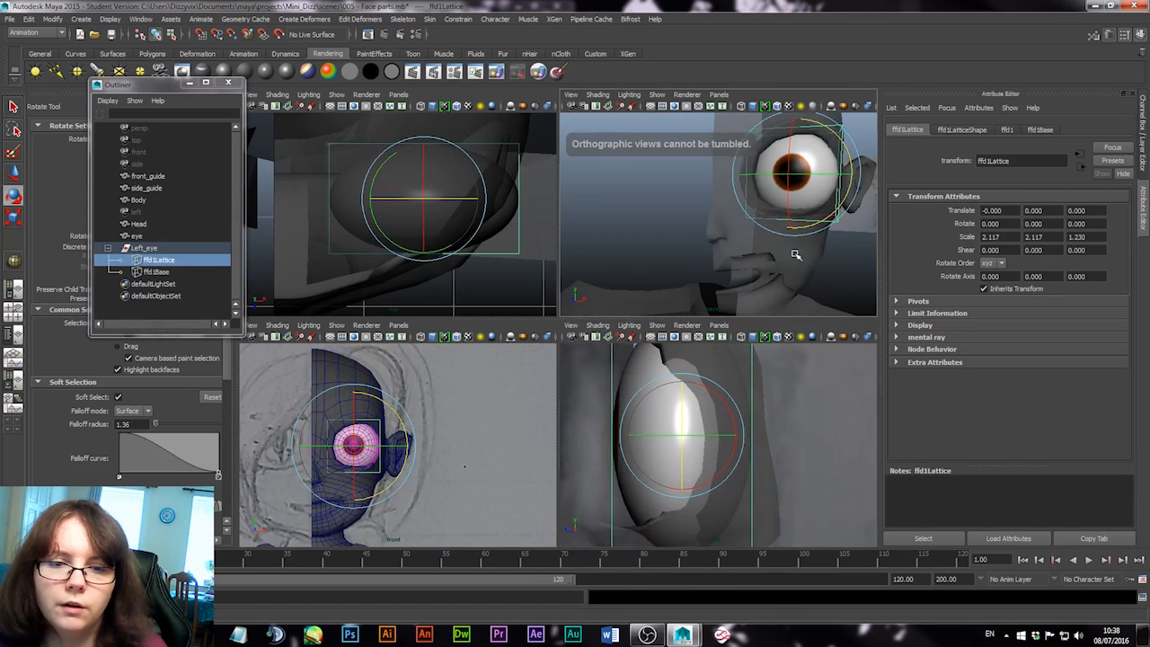
click(798, 255)
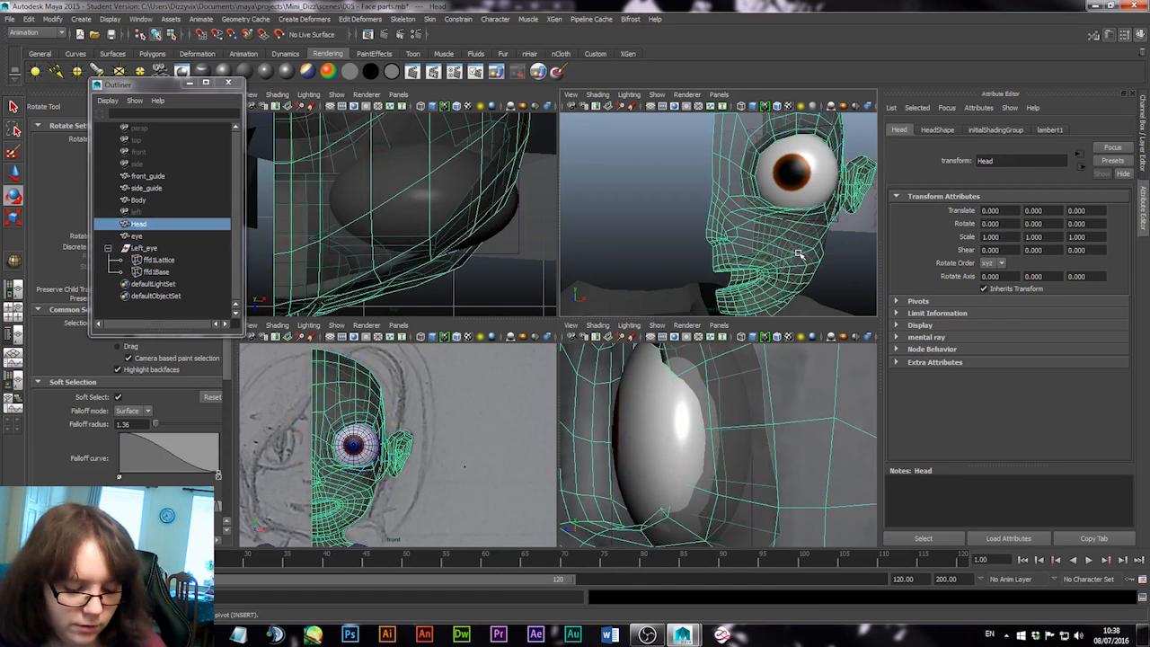
key(b)
key(space)
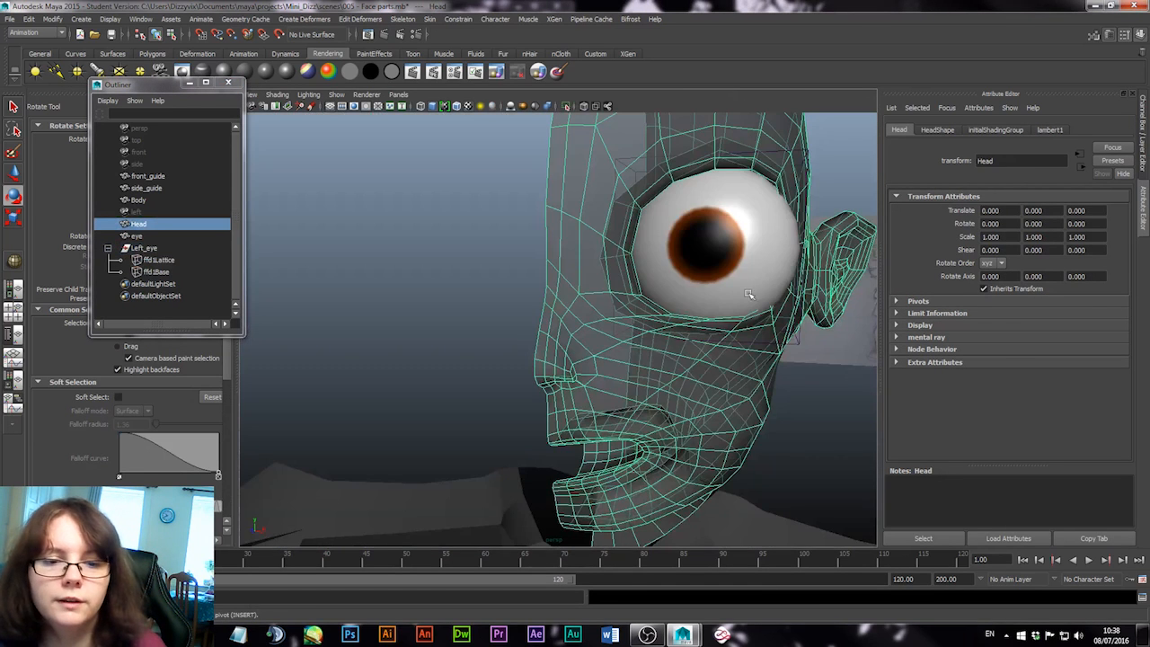
click(798, 347)
click(797, 344)
right_click(798, 345)
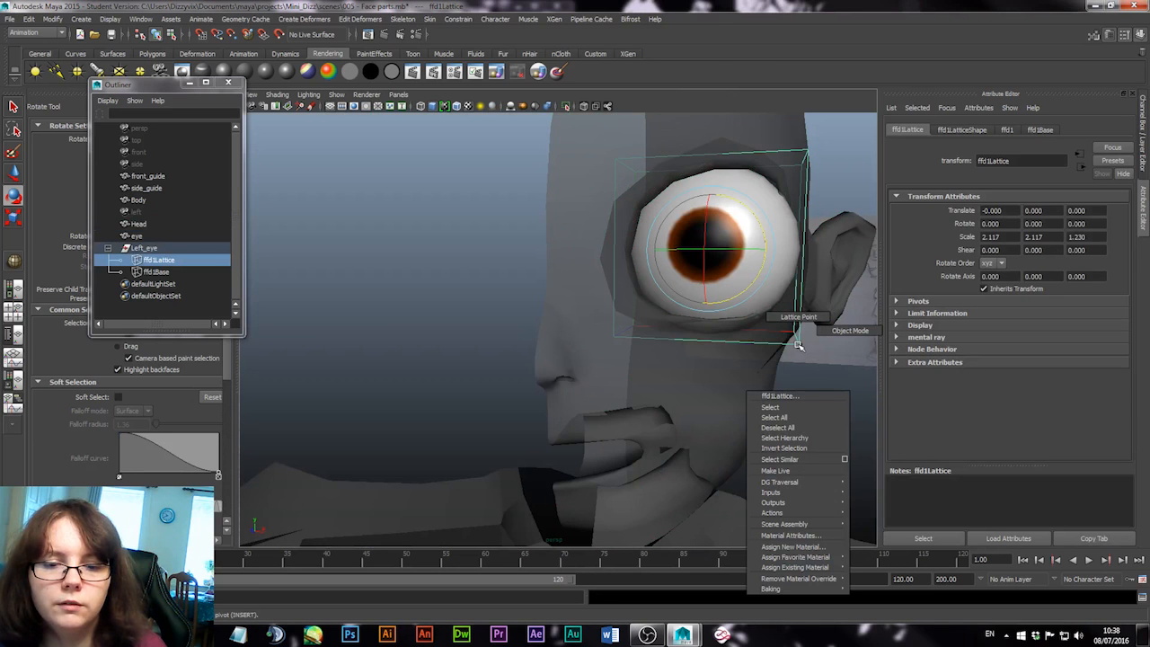
click(798, 338)
alt+drag(809, 345, 588, 375)
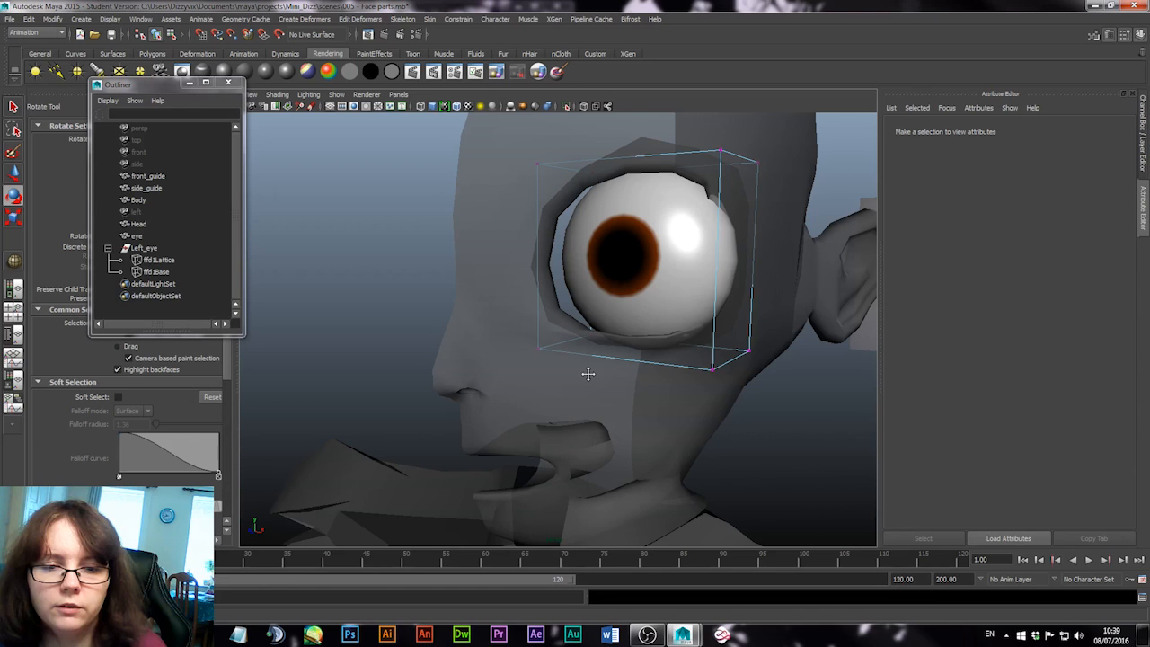
Move the lattice points on the eyeball's ear side along the depth axis to fit the eye socket
click(715, 371)
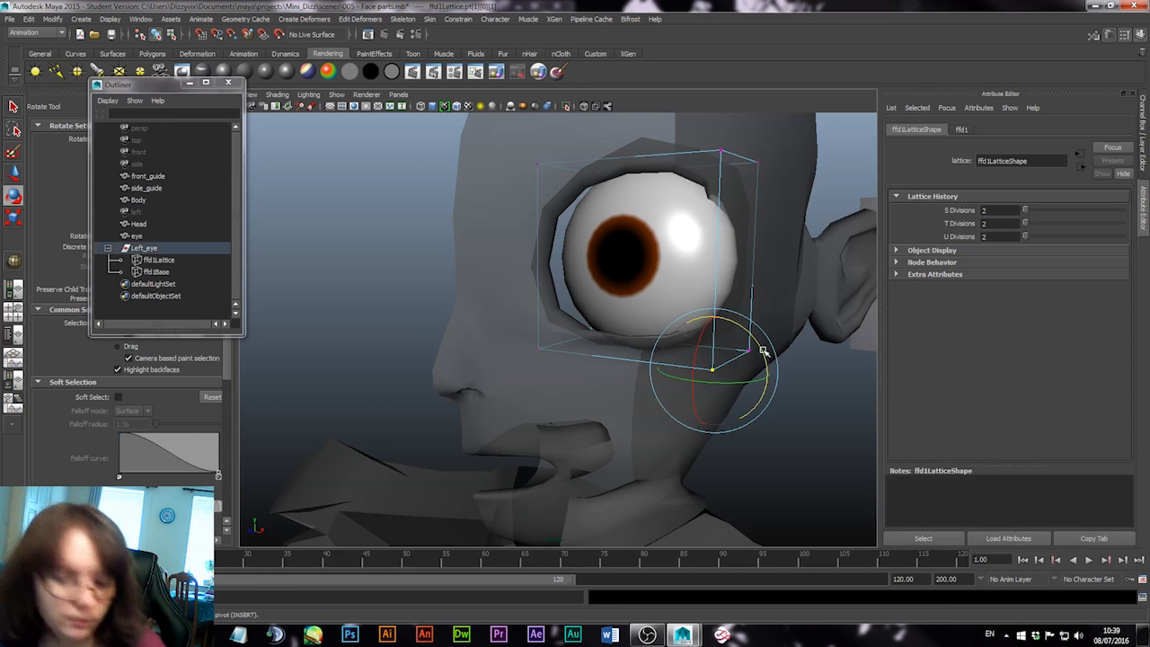
key(q)
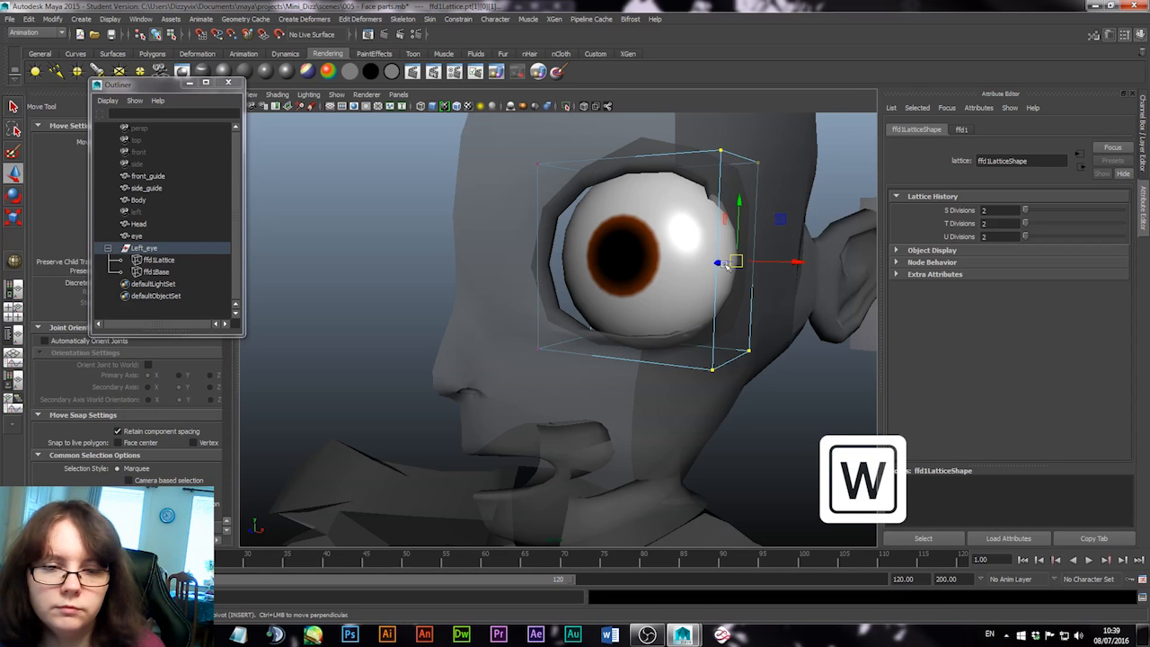
drag(718, 263, 663, 300)
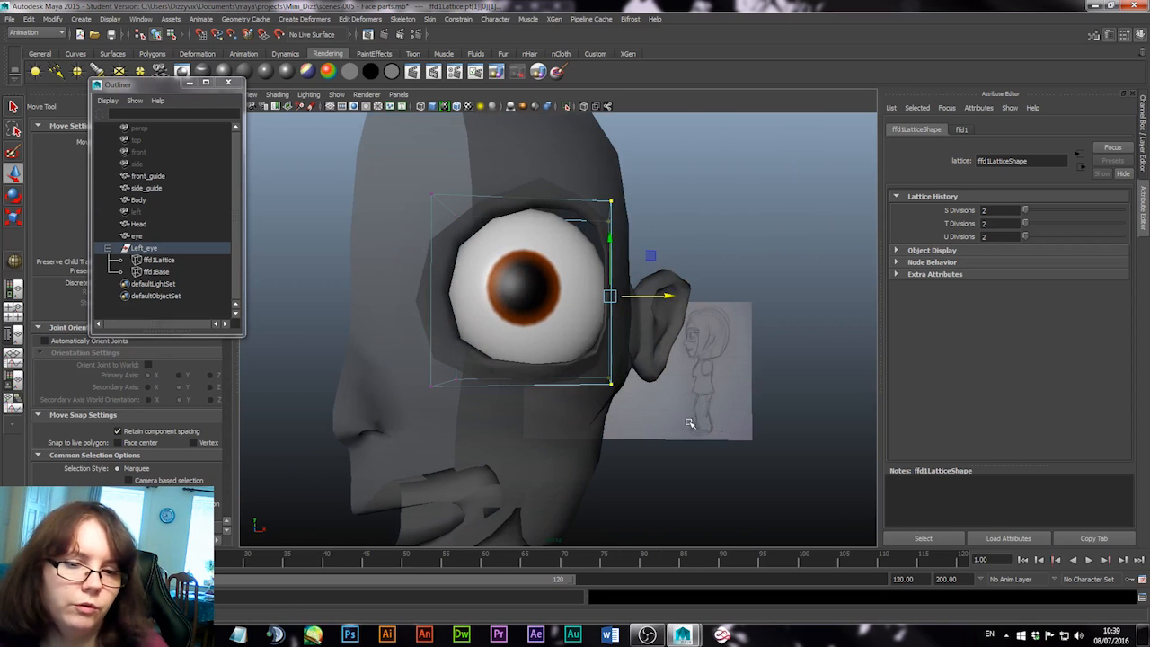
alt+drag(689, 351, 693, 367)
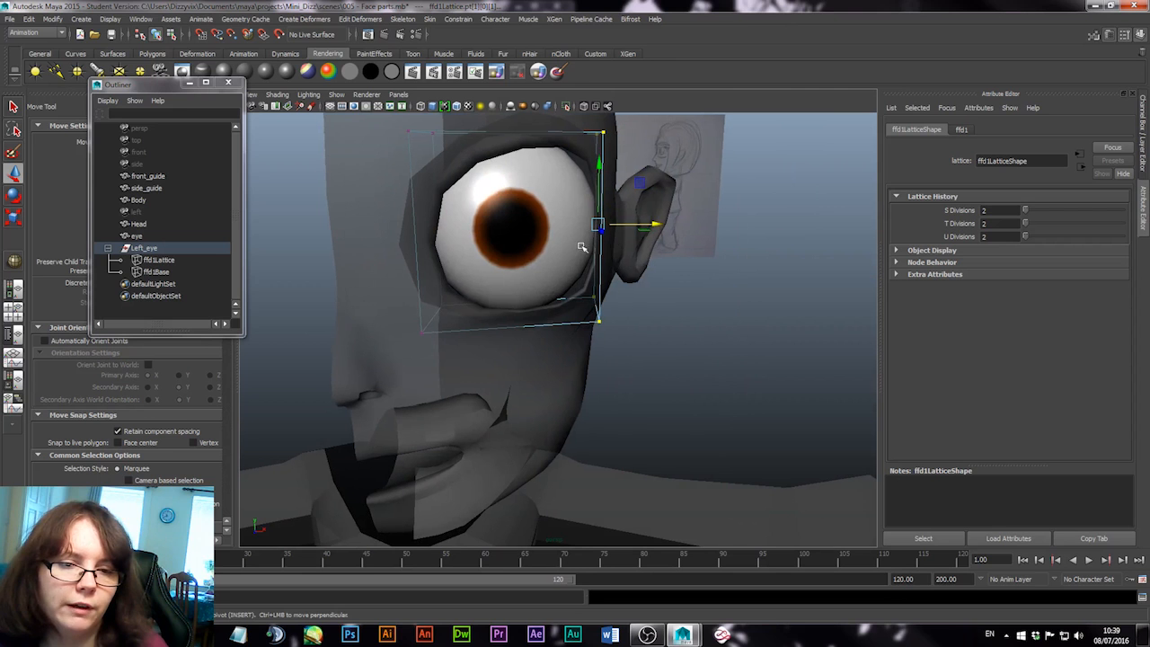
alt+middle_drag(581, 254, 598, 279)
click(696, 362)
alt+drag(694, 334, 529, 290)
alt+drag(678, 294, 645, 349)
Select the four lattice points on the eyeball's nose side and shift them slightly along the depth axis
click(570, 345)
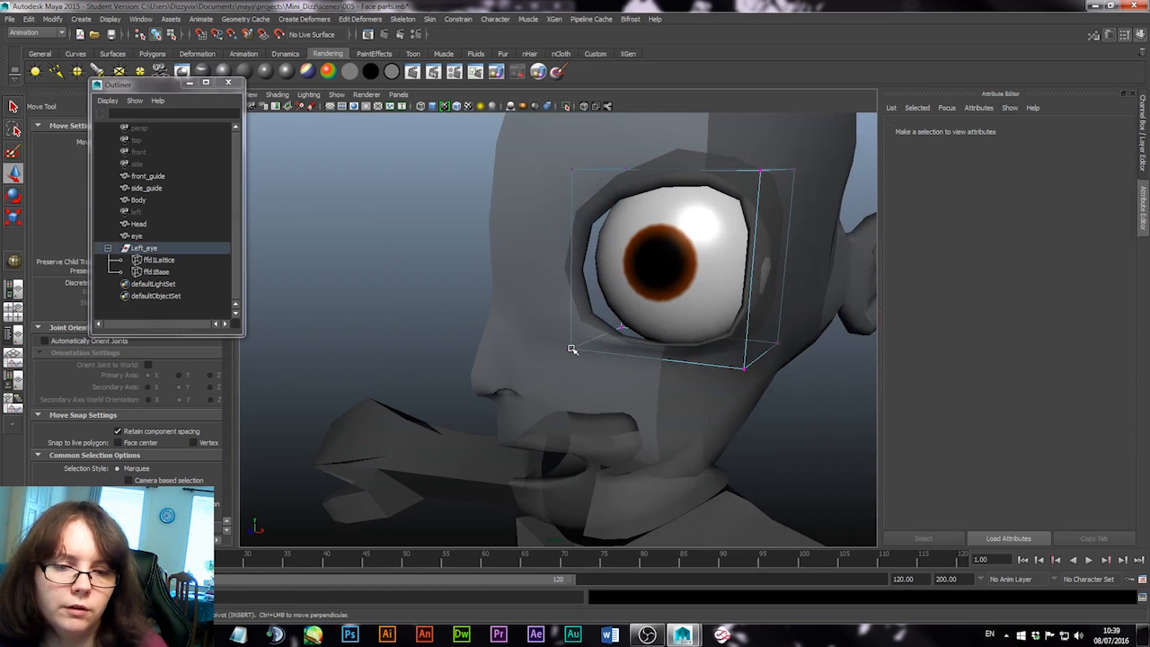
shift+click(620, 327)
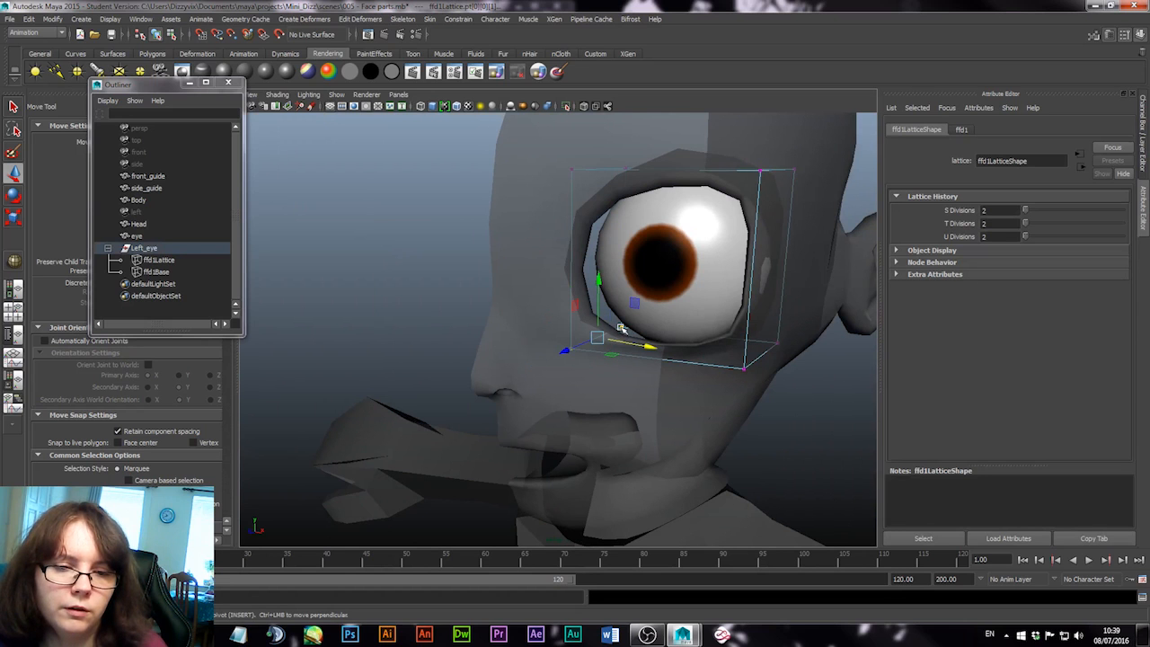
shift+click(572, 169)
shift+click(629, 169)
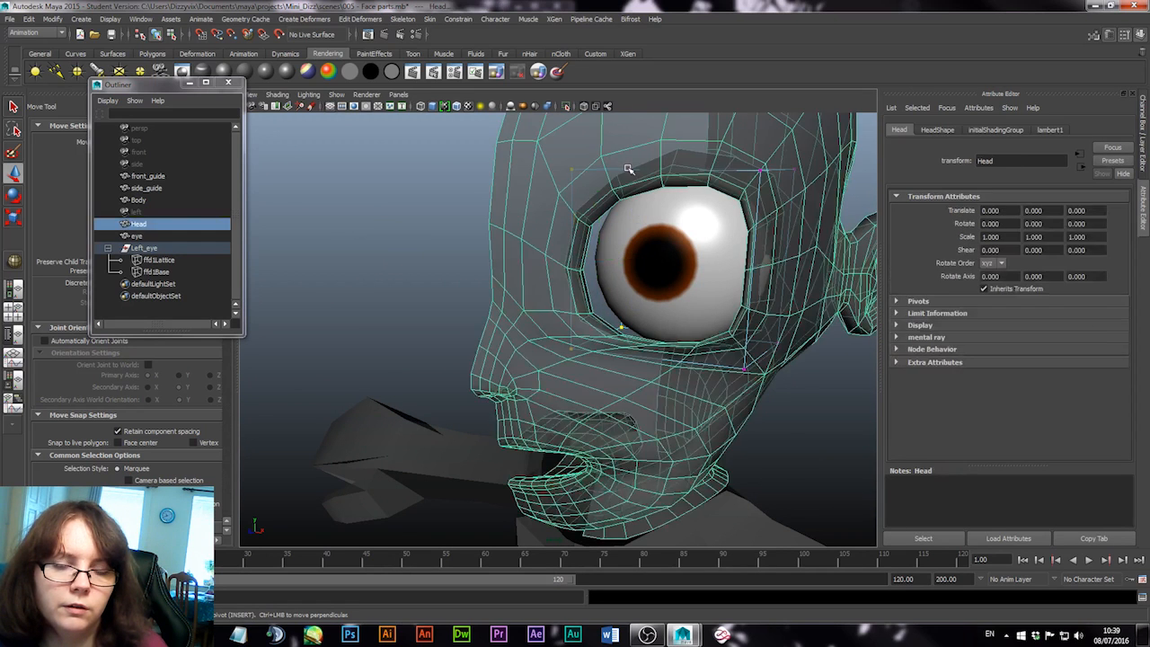
key(ctrl+z)
shift+click(628, 166)
key(ctrl+z)
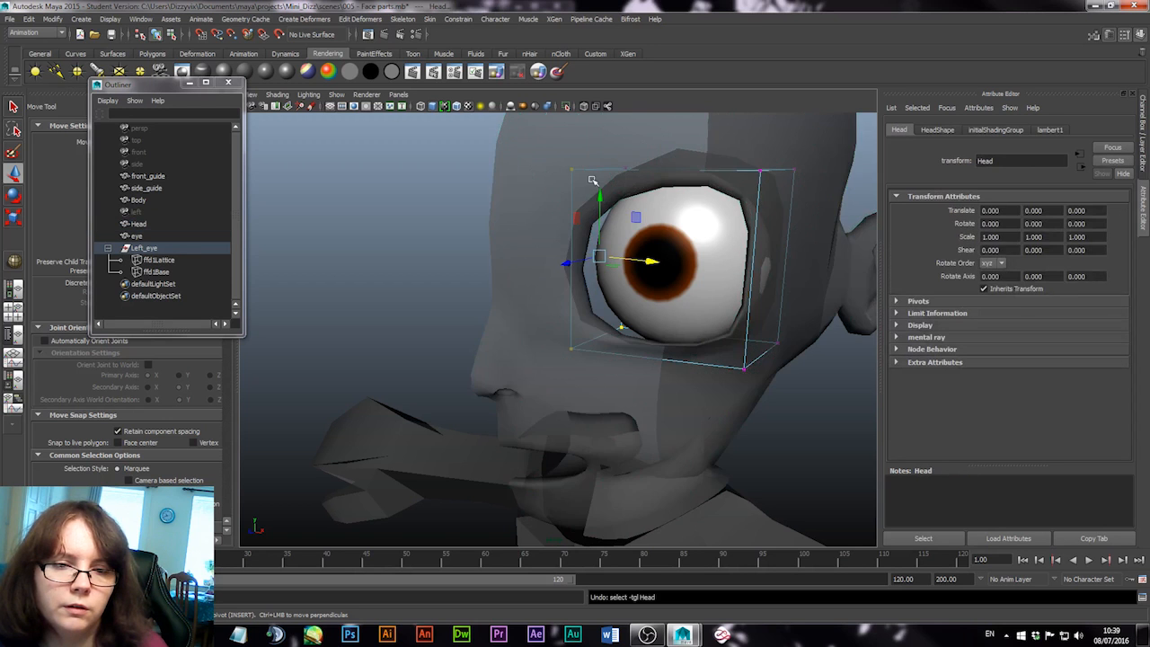
alt+drag(451, 195, 505, 174)
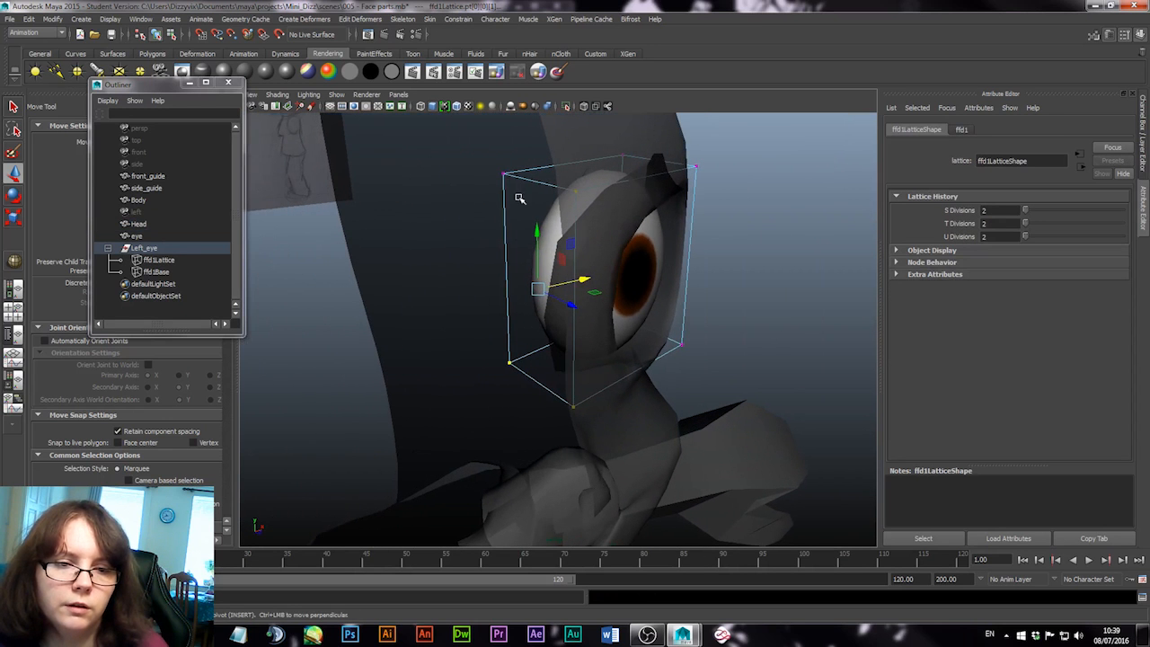
drag(577, 300, 586, 312)
alt+drag(719, 331, 617, 297)
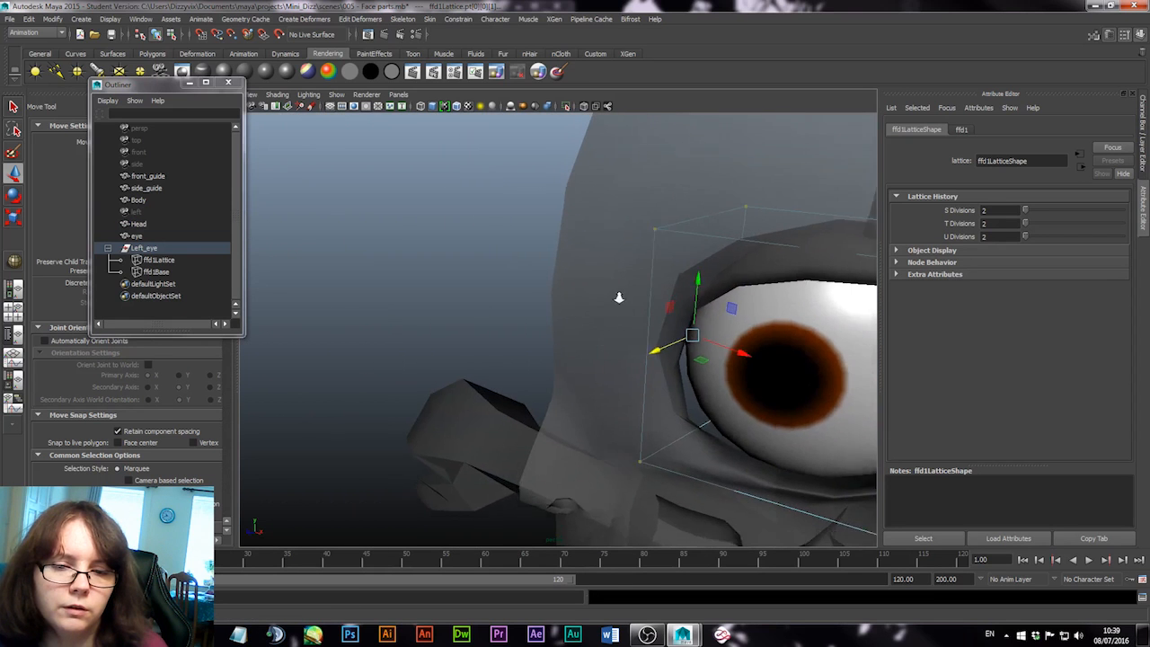
alt+drag(674, 337, 755, 352)
click(842, 219)
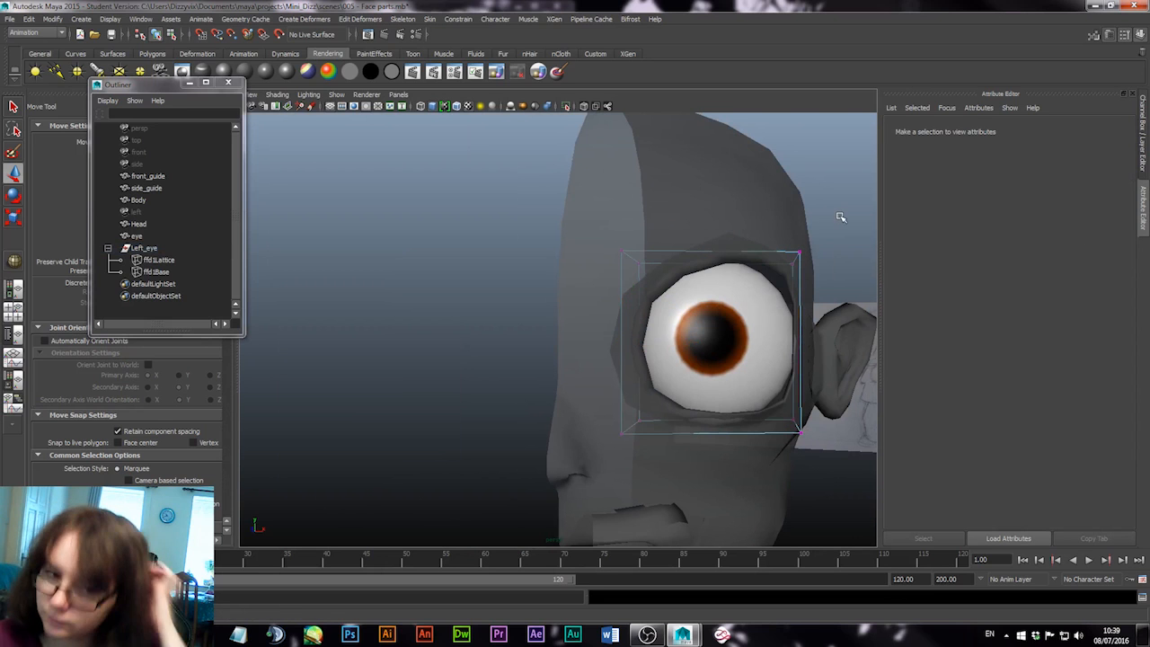
Parent the eye mesh back under the Left_eye group and collapse the group
click(139, 237)
middle_drag(151, 255, 155, 259)
click(107, 235)
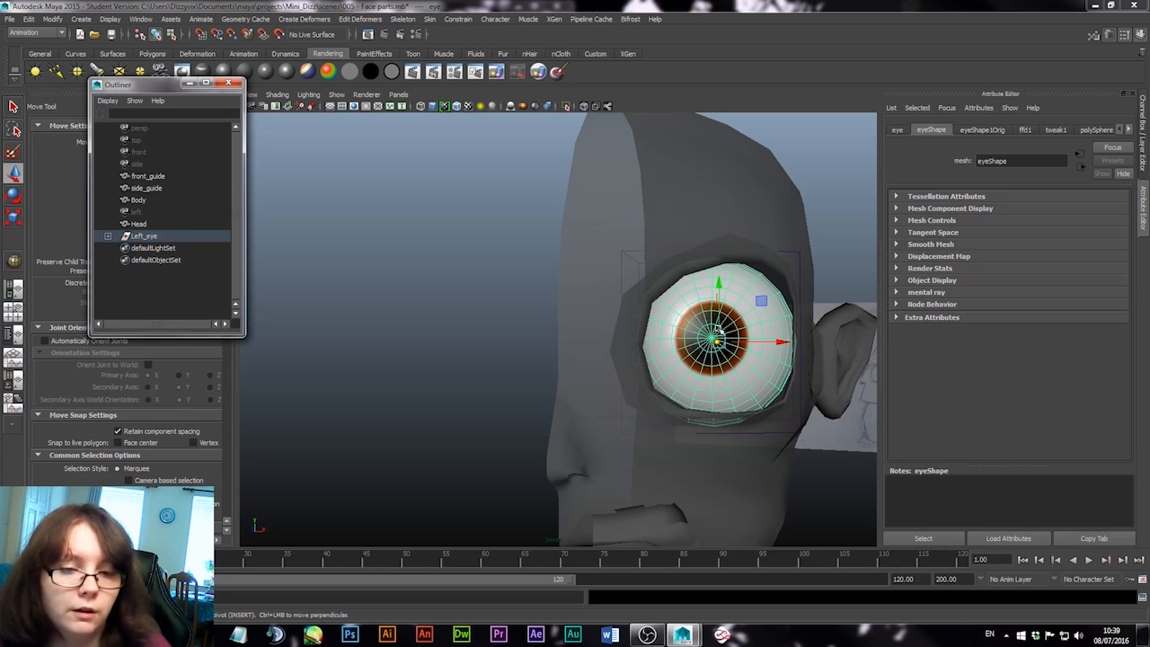
Close the Outliner and select the head mesh around the fitted eyeball
alt+drag(716, 331, 662, 378)
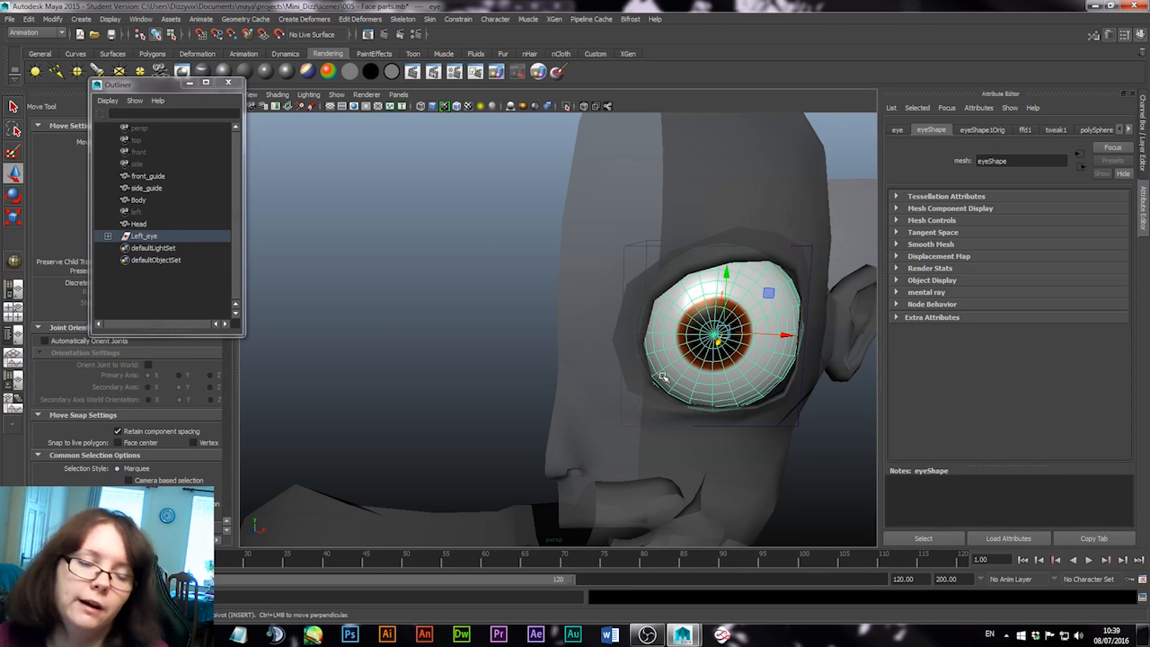
click(227, 82)
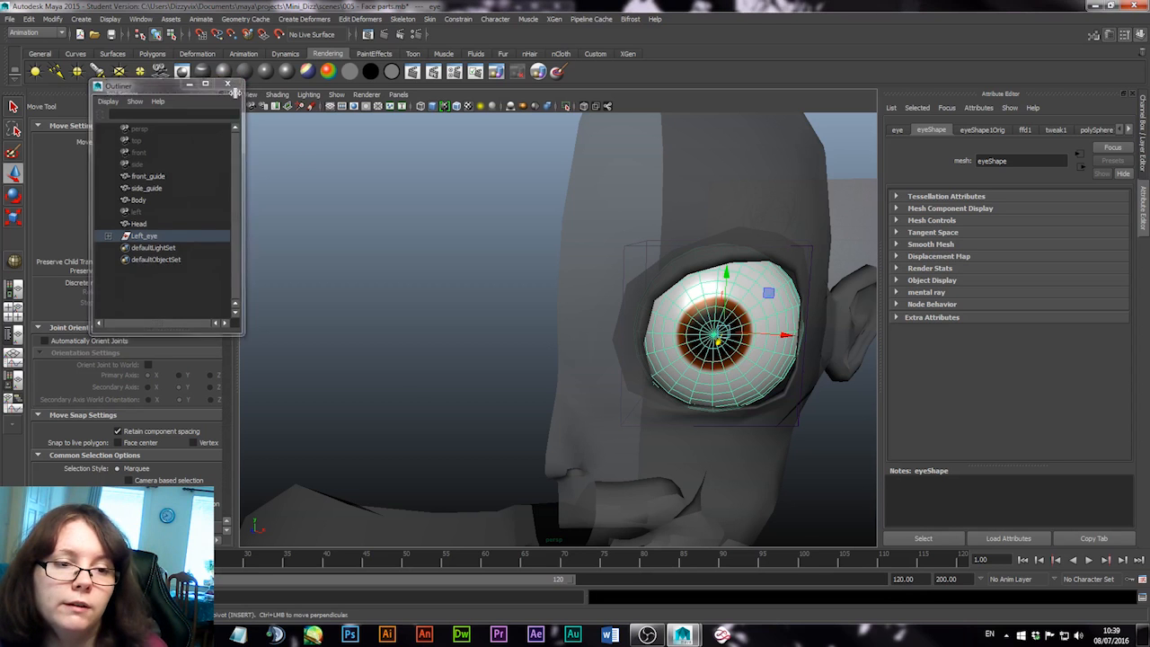
alt+right_drag(586, 386, 493, 344)
alt+drag(600, 378, 512, 357)
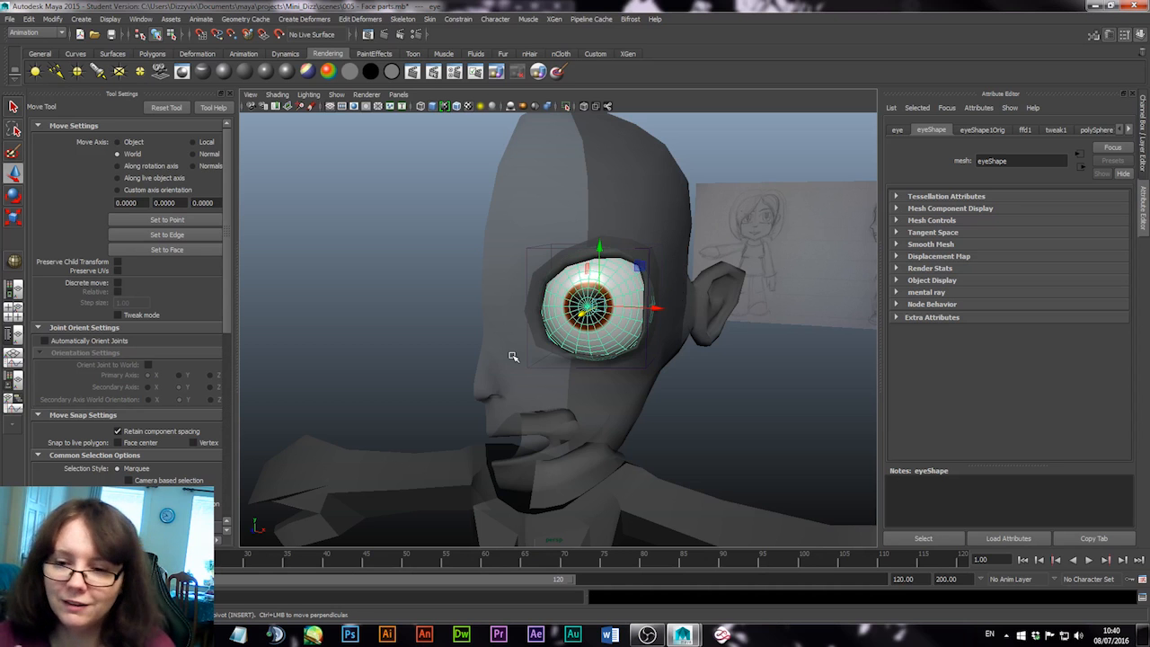
click(626, 193)
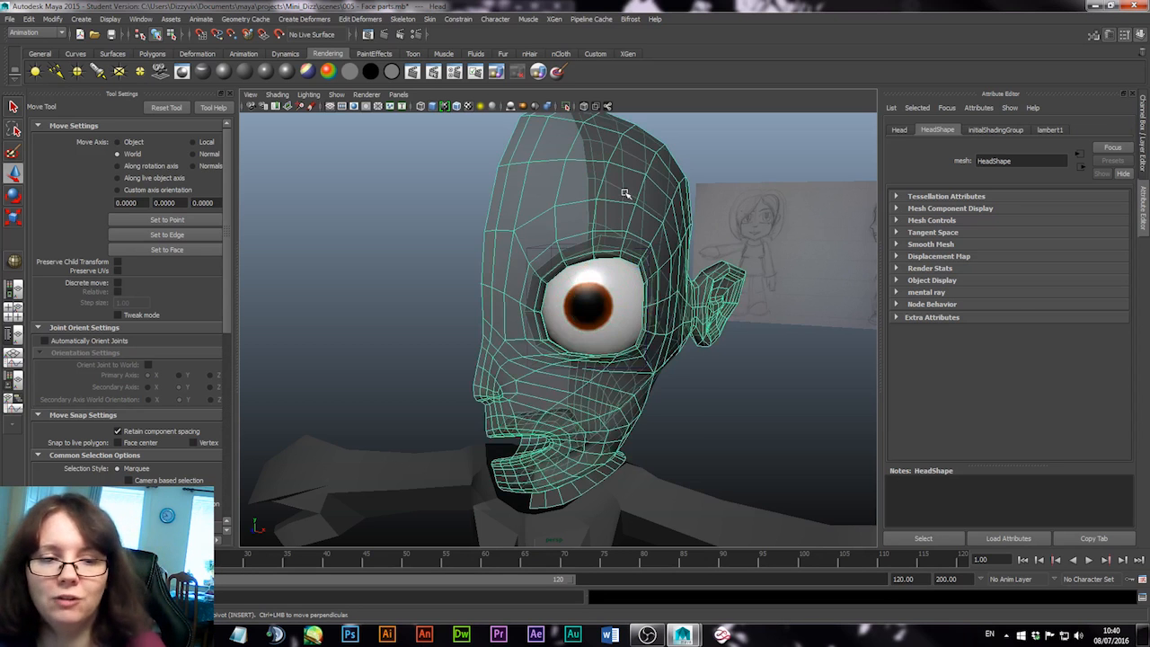
Assign a new Phong E material to the selected head mesh
mouse_move(702, 345)
alt+mouse_down()
mouse_move(647, 348)
mouse_move(697, 348)
mouse_move(649, 353)
mouse_move(689, 356)
alt+mouse_up()
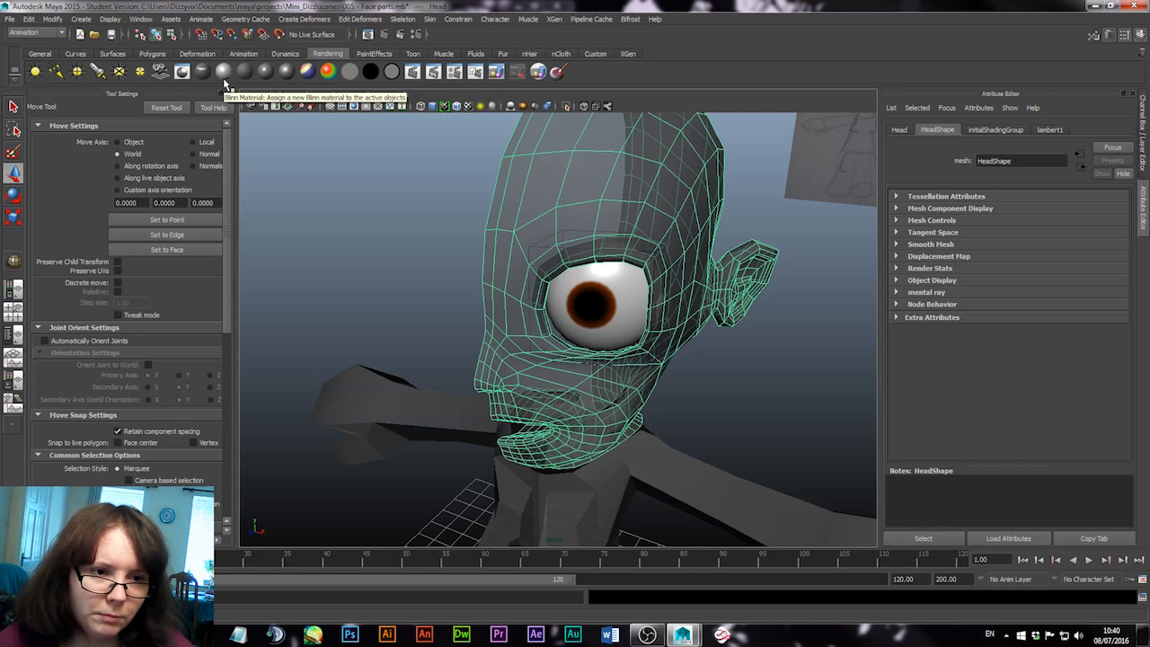
click(285, 74)
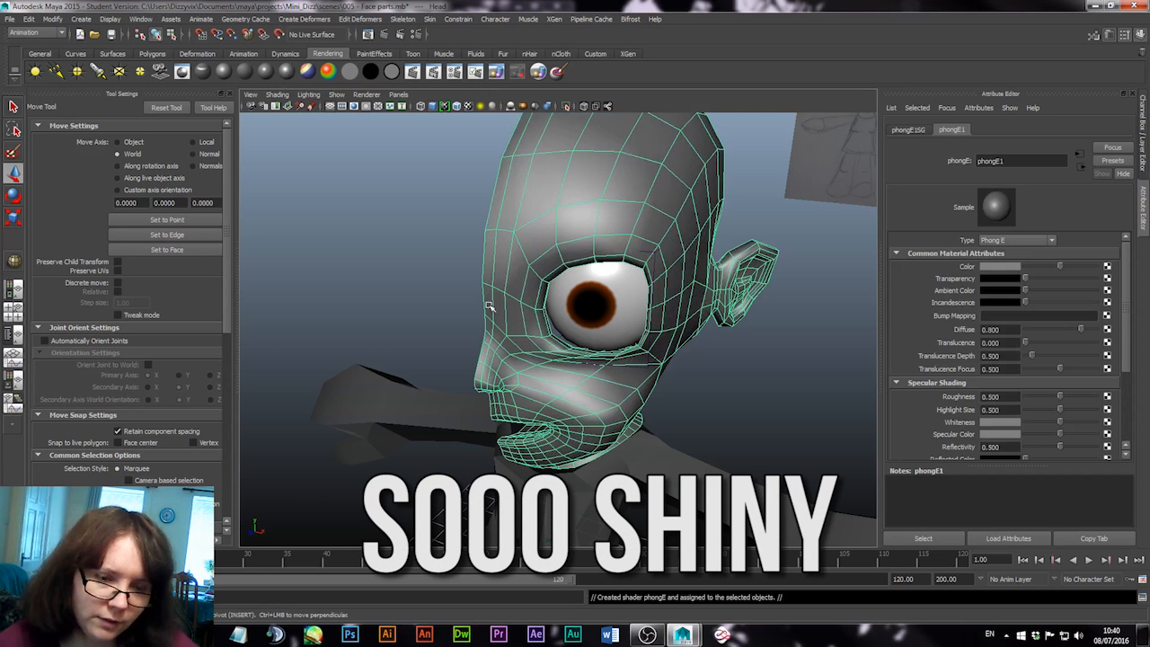
alt+drag(632, 347, 705, 292)
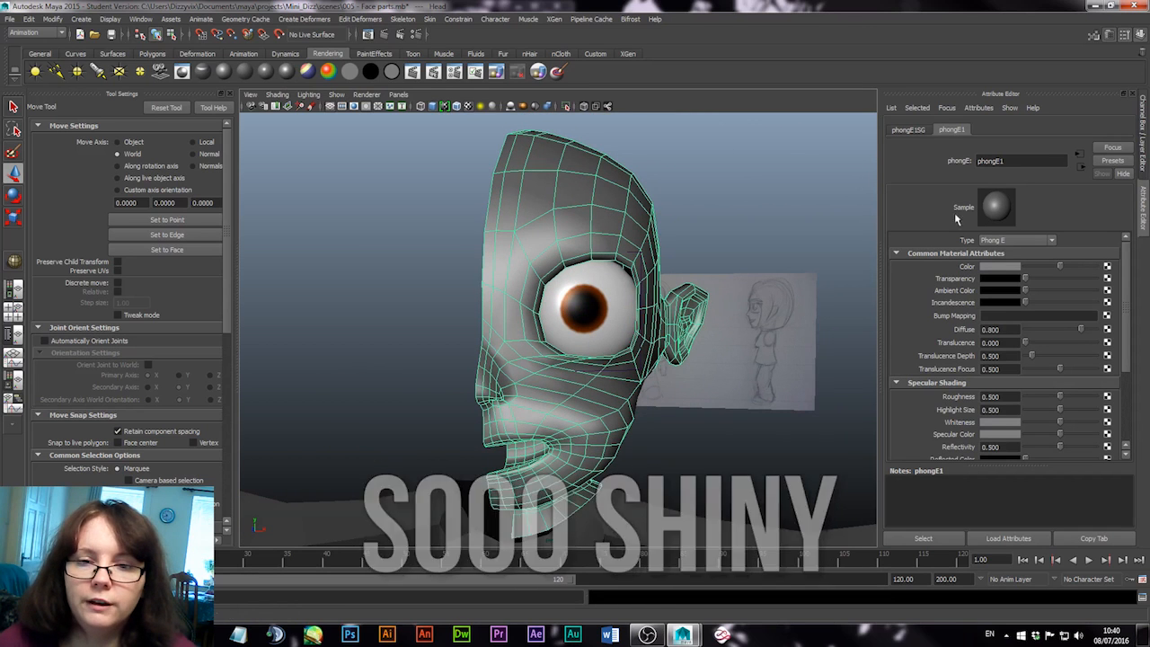
Rename the head's new material Test_Material
click(1048, 162)
text(Test Mat)
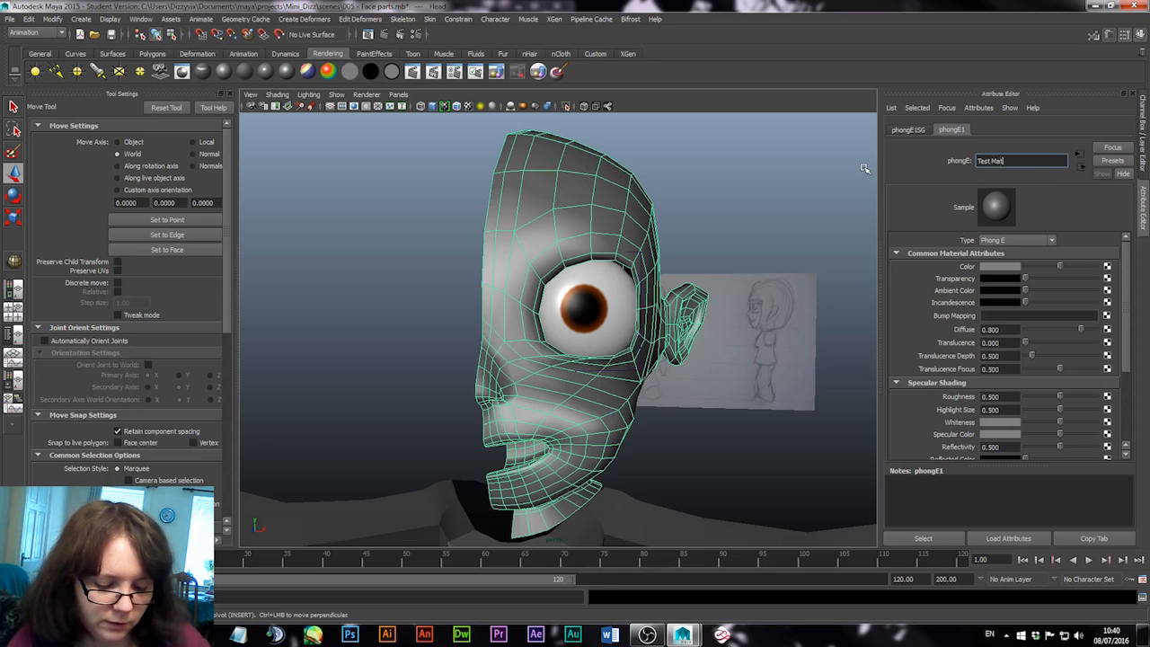
text(erial)
key(Return)
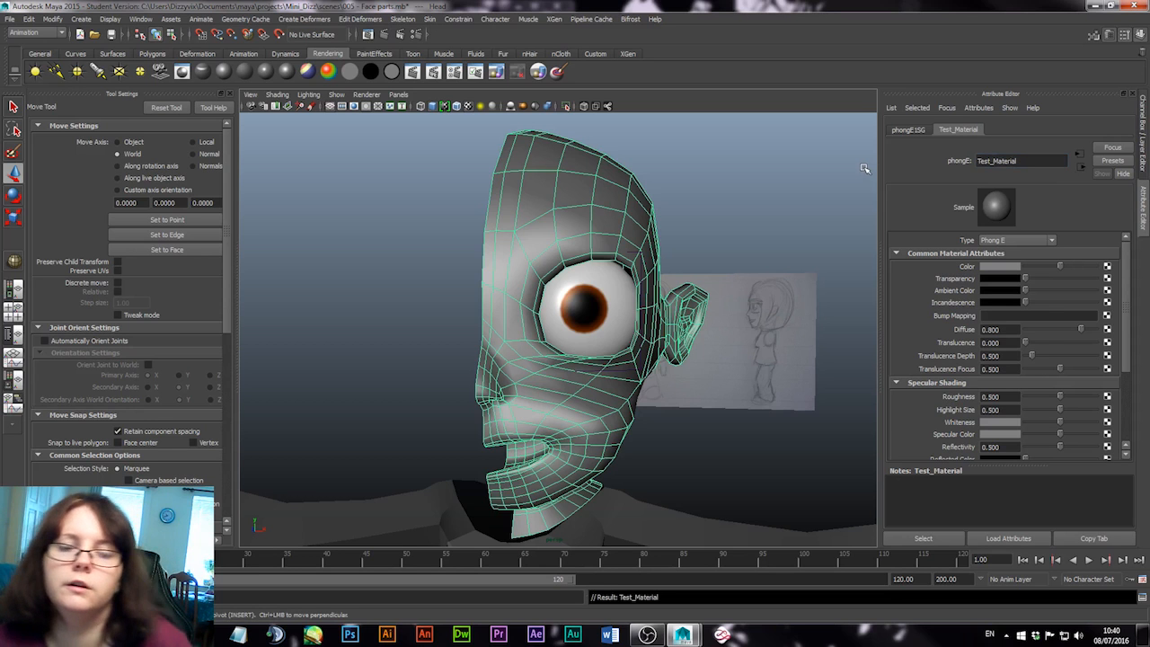
Deselect the head and examine its shading from the side, around the eye socket and ear
alt+drag(665, 420, 719, 435)
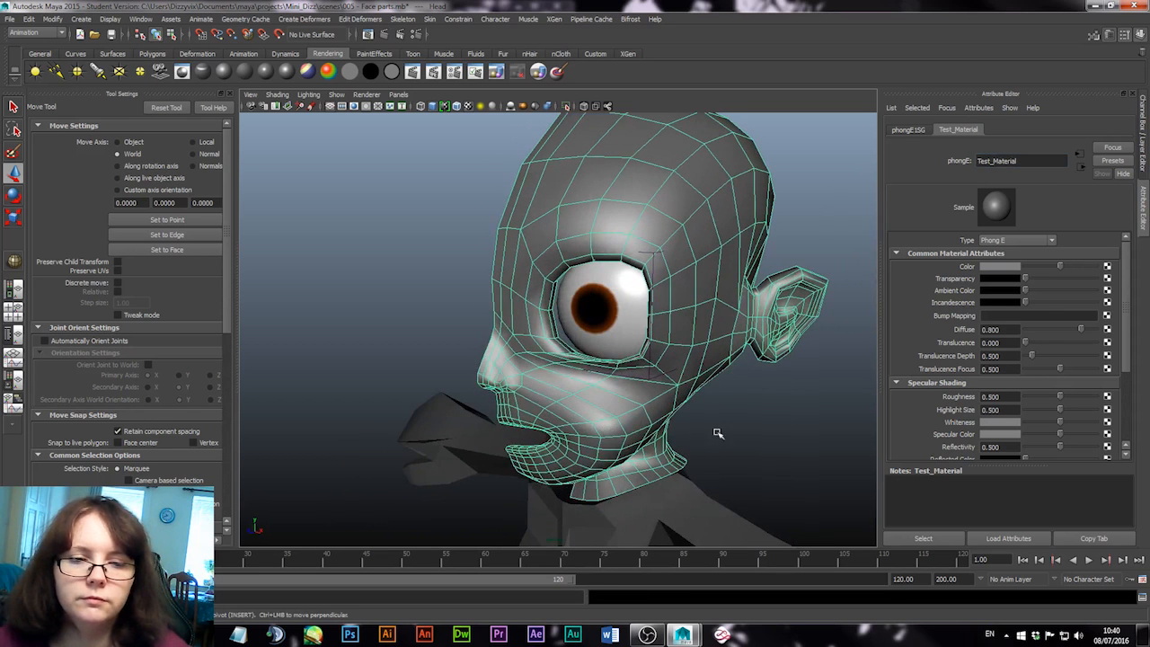
click(728, 436)
alt+drag(757, 368, 625, 359)
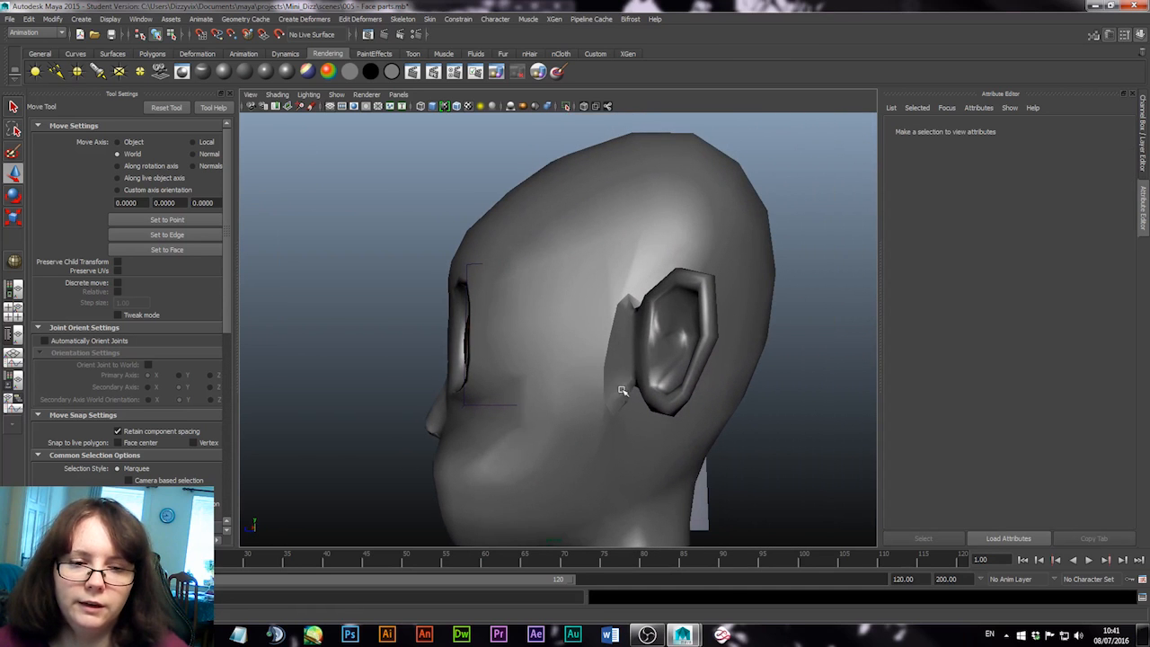
click(620, 392)
click(754, 507)
alt+drag(606, 457, 632, 453)
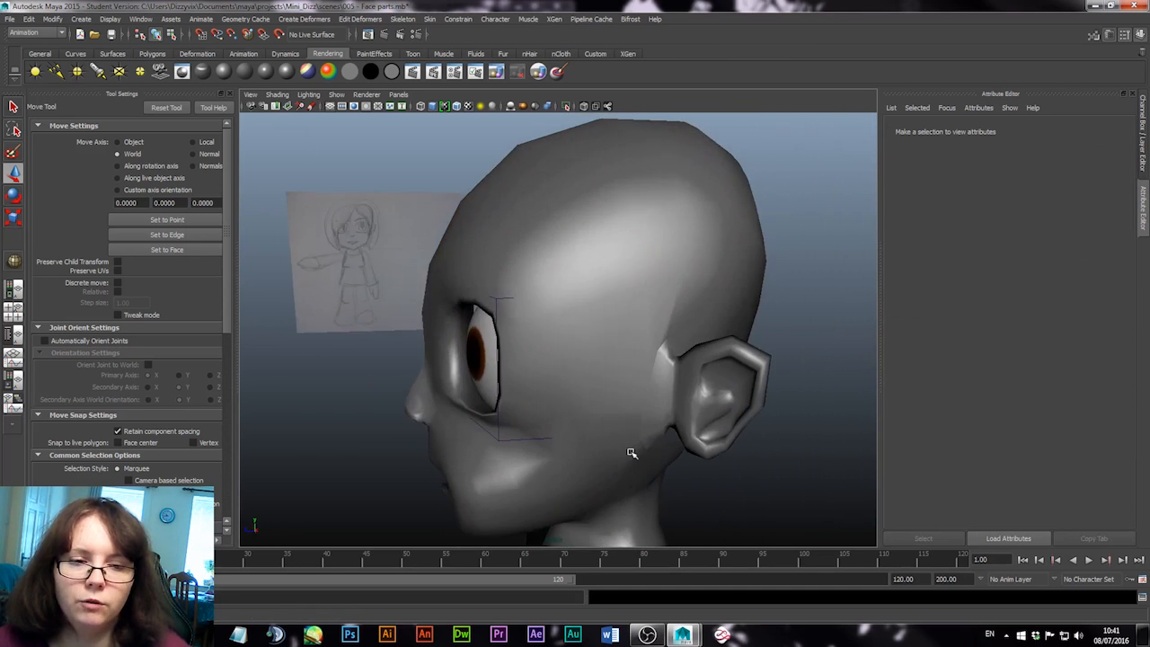
alt+right_drag(631, 453, 596, 390)
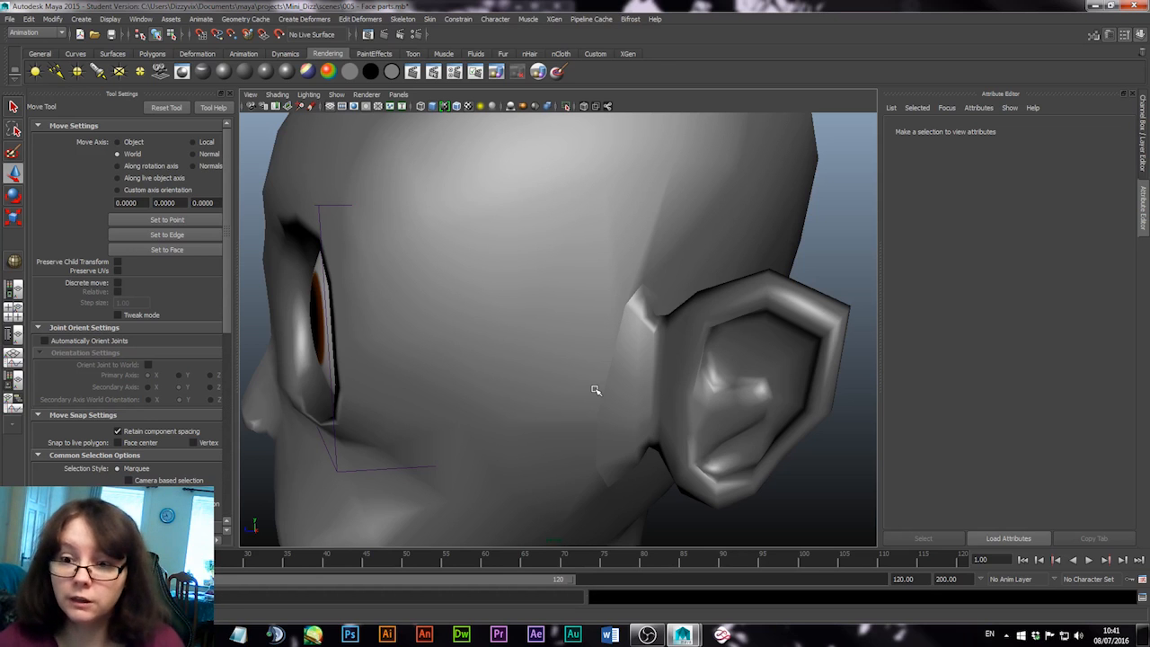
Select the head mesh, switch to the Polygons menu set and keep the Normals commands open in a floating window
click(470, 284)
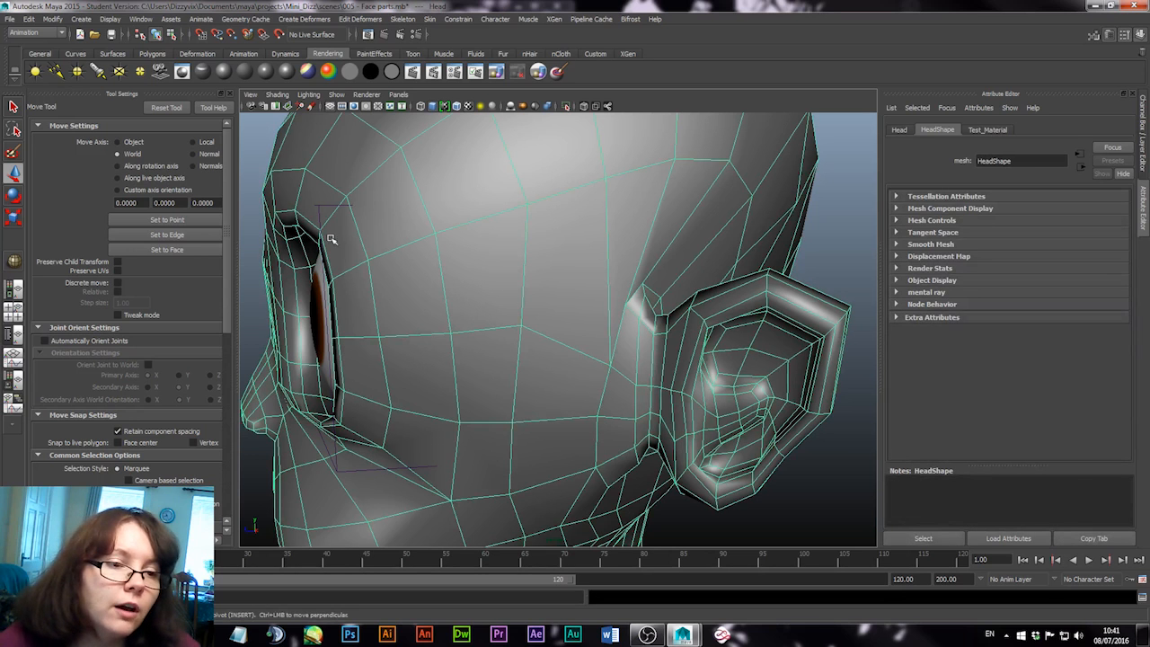
click(36, 32)
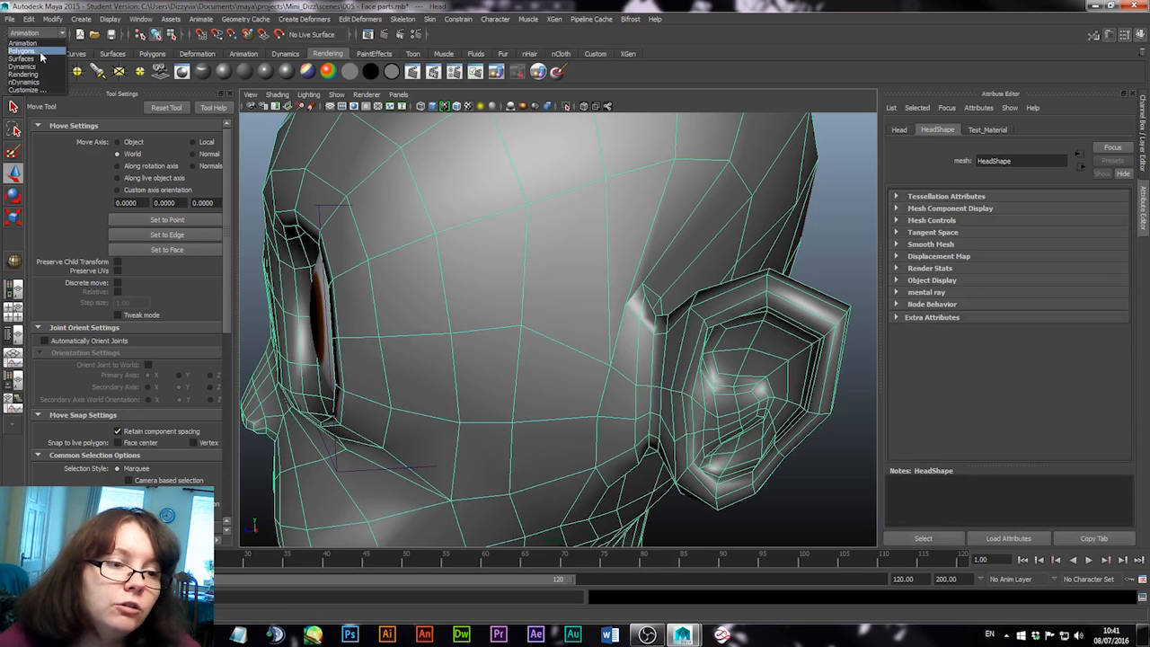
click(40, 52)
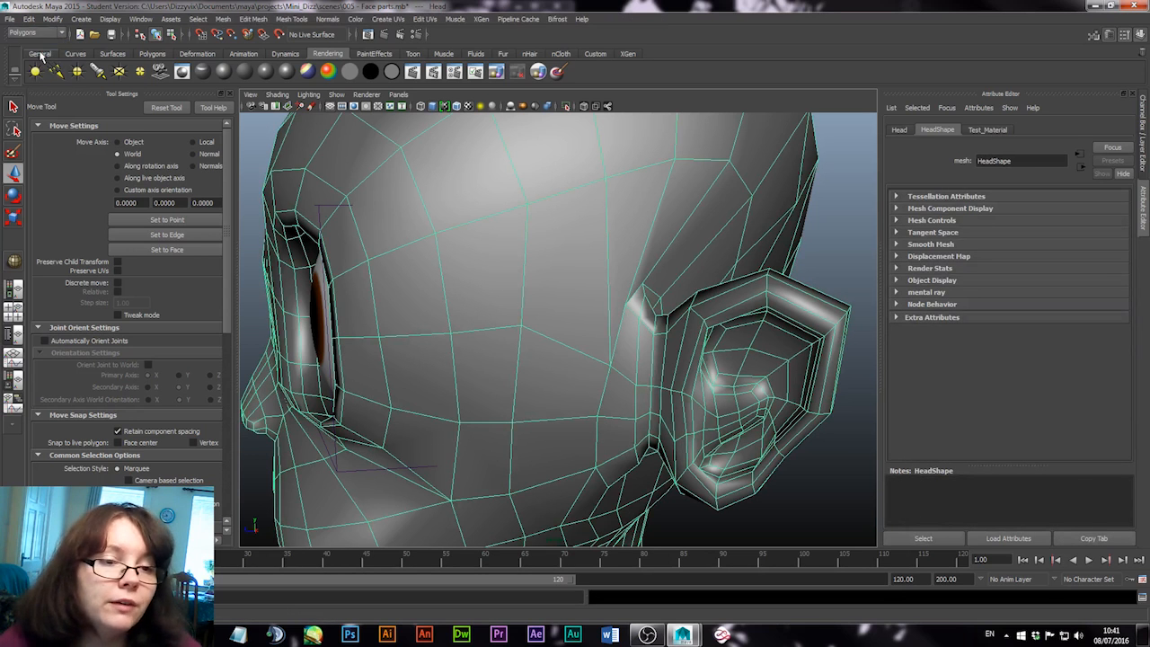
click(330, 20)
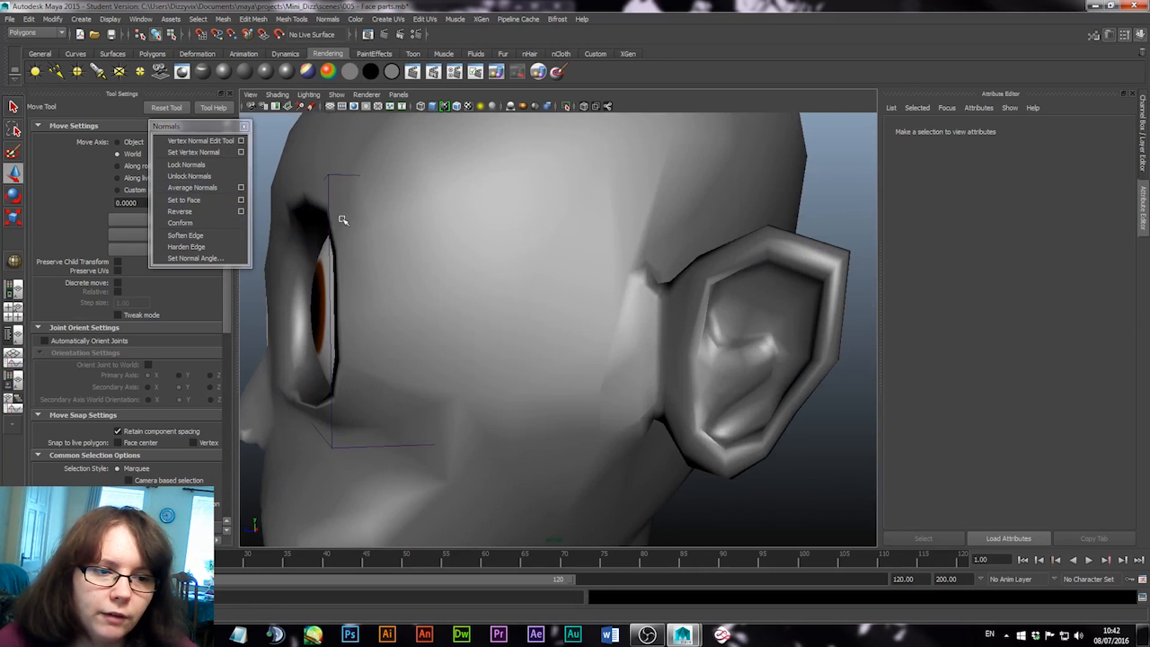
Average the normals of the head mesh and check the shading without the selection wireframe
click(561, 321)
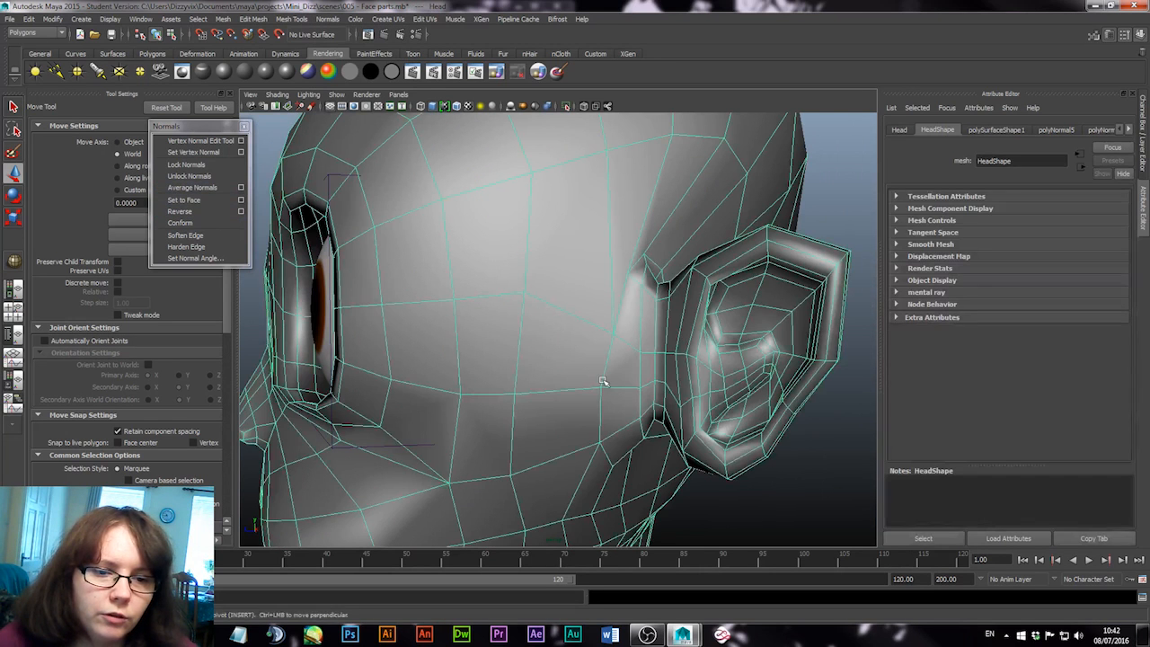
click(214, 188)
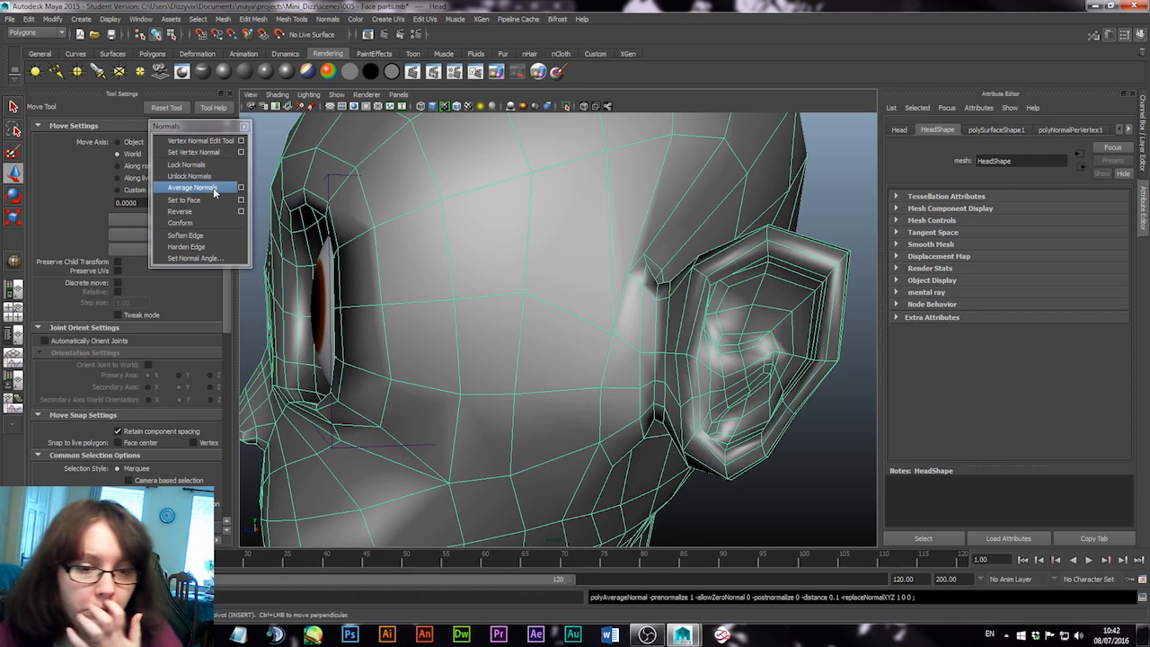
click(781, 480)
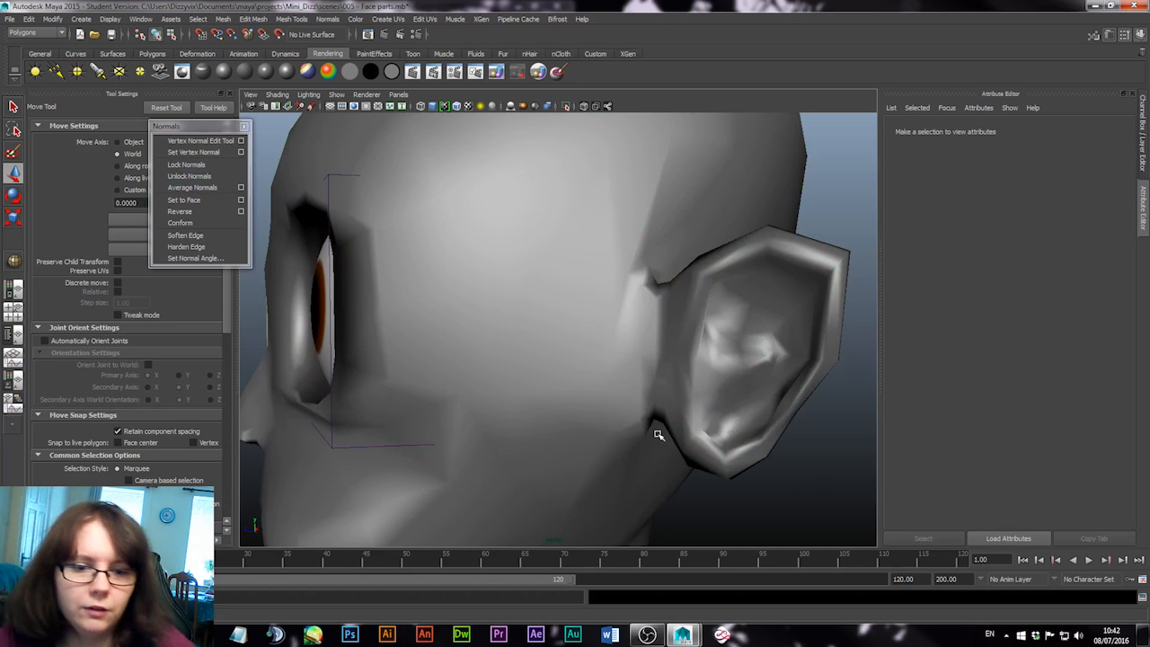
alt+drag(660, 436, 616, 390)
Apply Soften Edge to the head mesh, review the shading and close the floating Normals commands
click(608, 390)
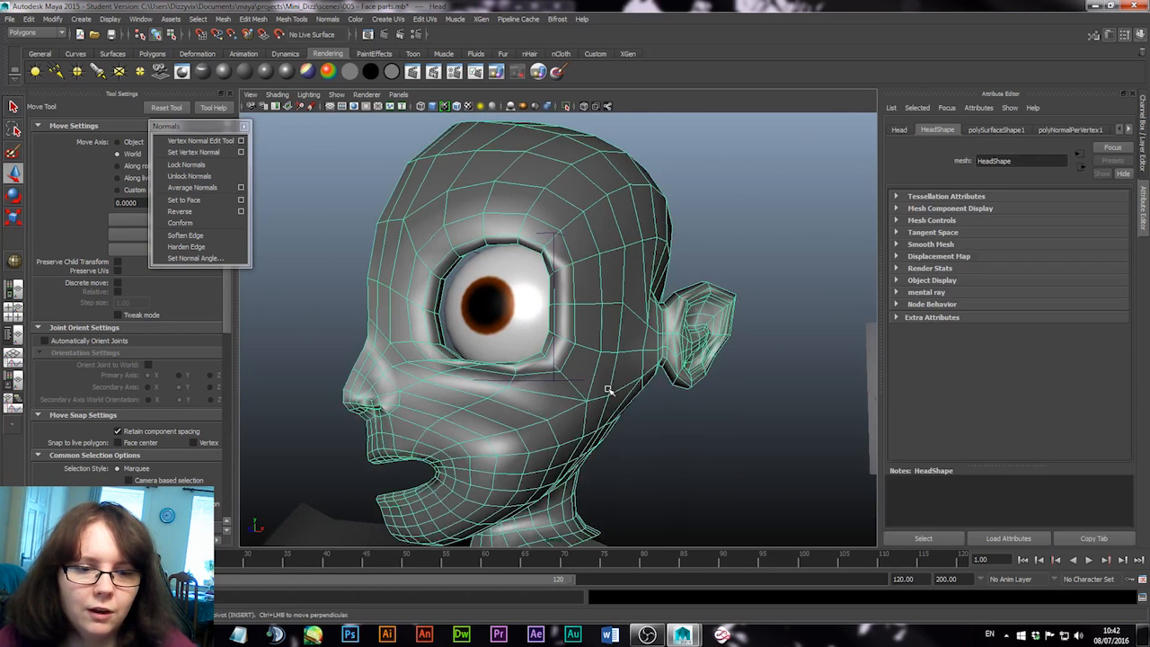
click(185, 235)
click(672, 462)
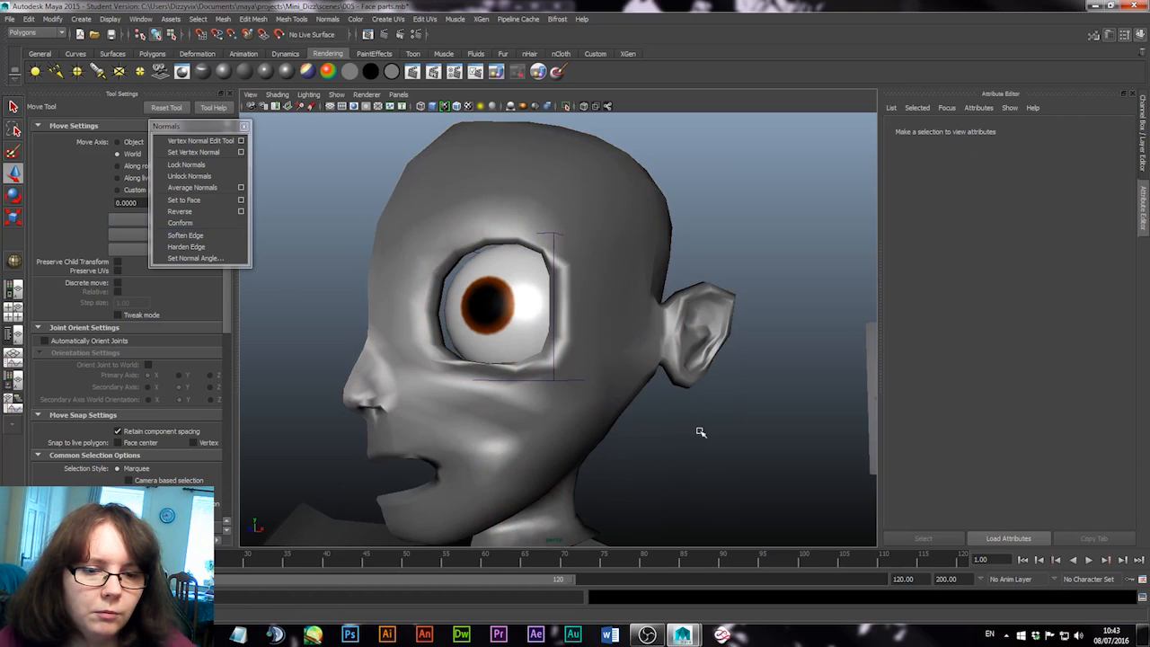
alt+drag(701, 432, 612, 439)
alt+right_drag(612, 440, 668, 501)
alt+drag(668, 500, 648, 440)
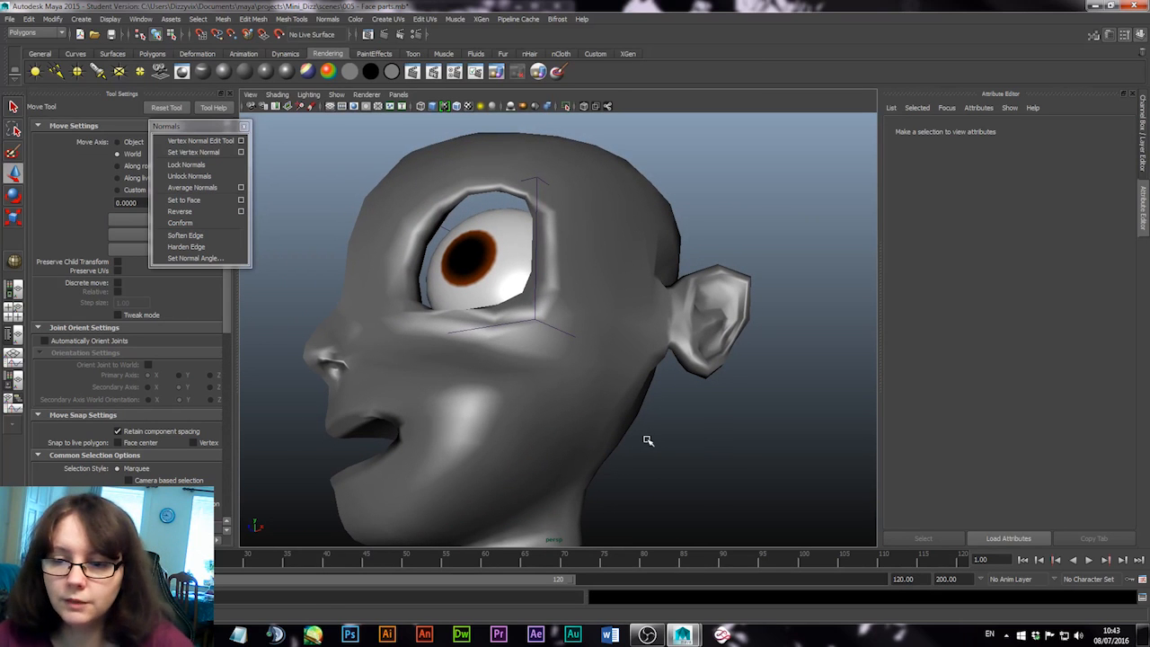
click(244, 126)
Select the Left_eye group via its eyeball mesh and move it forward to about 2.035 on Z to fill the socket
scroll(471, 371, up, 6)
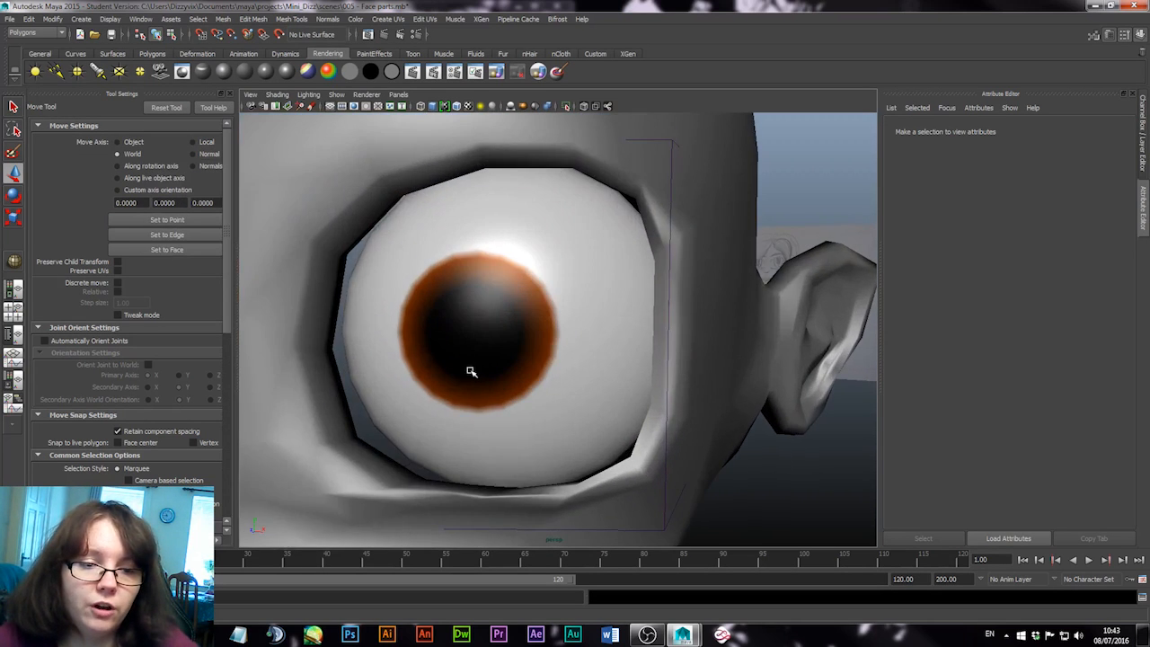
alt+drag(471, 371, 418, 488)
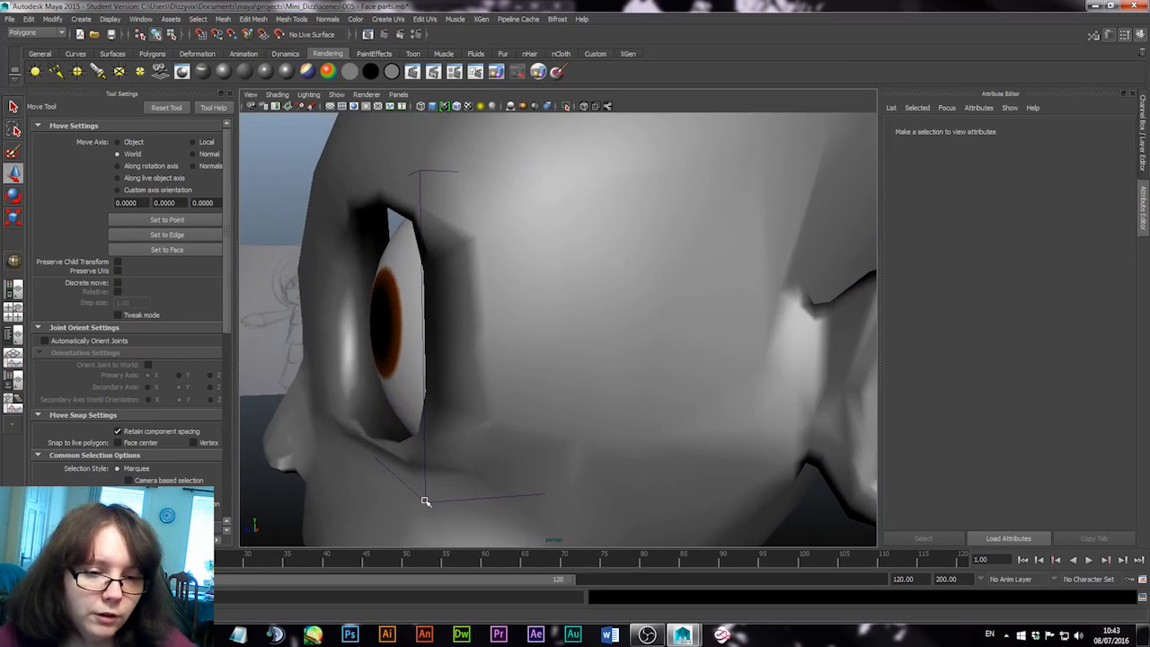
click(425, 501)
alt+drag(366, 454, 611, 373)
click(593, 349)
alt+drag(761, 406, 510, 444)
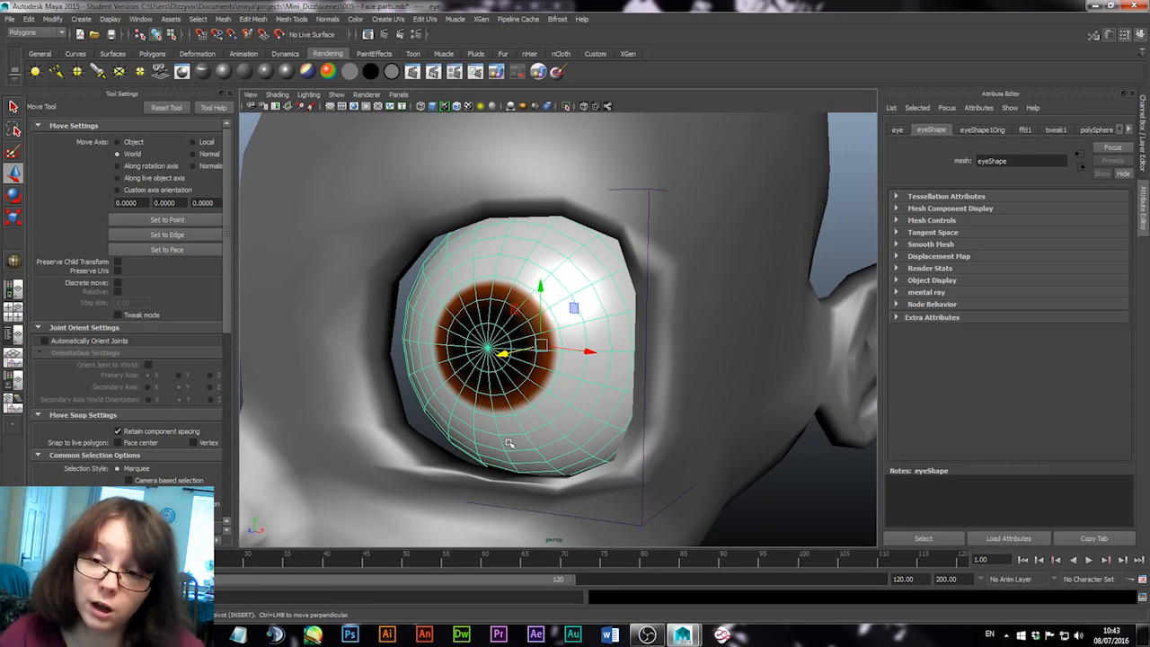
key(Up)
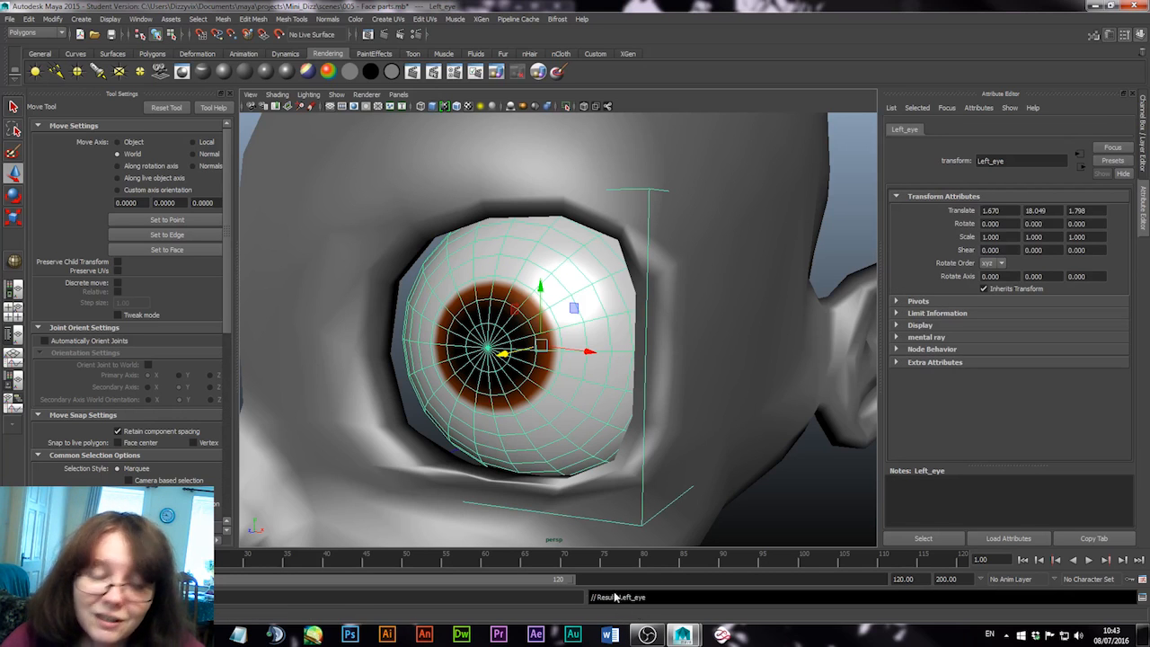
drag(501, 358, 485, 357)
alt+drag(735, 378, 650, 367)
middle_drag(621, 398, 616, 396)
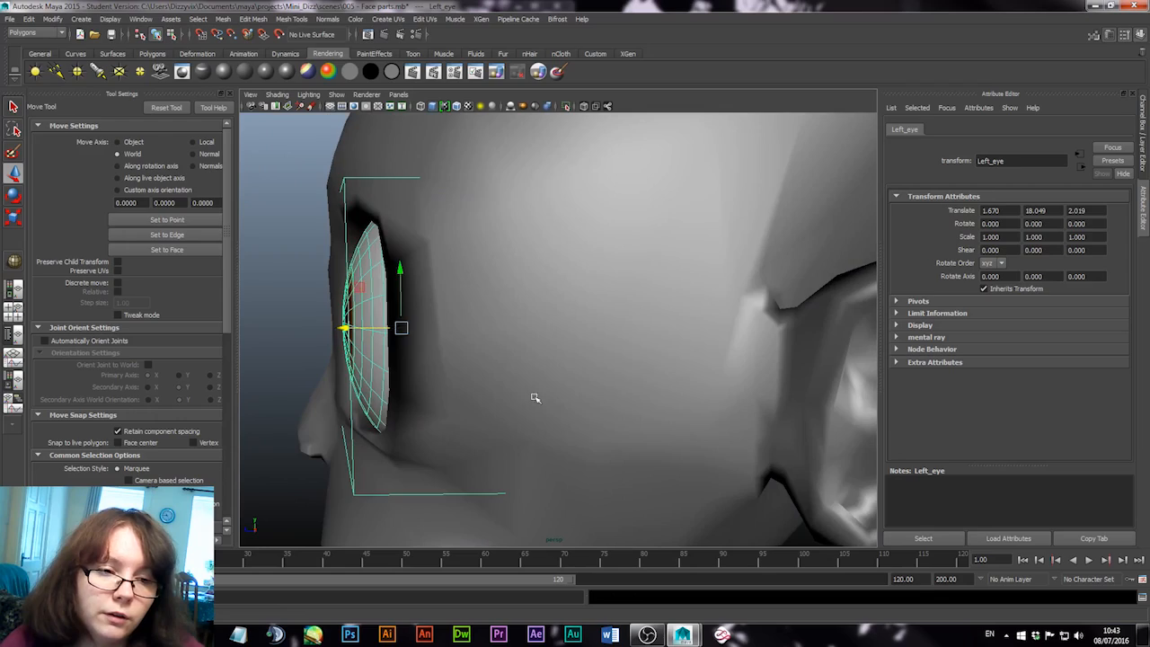
alt+drag(533, 398, 588, 405)
middle_drag(415, 456, 412, 453)
click(817, 495)
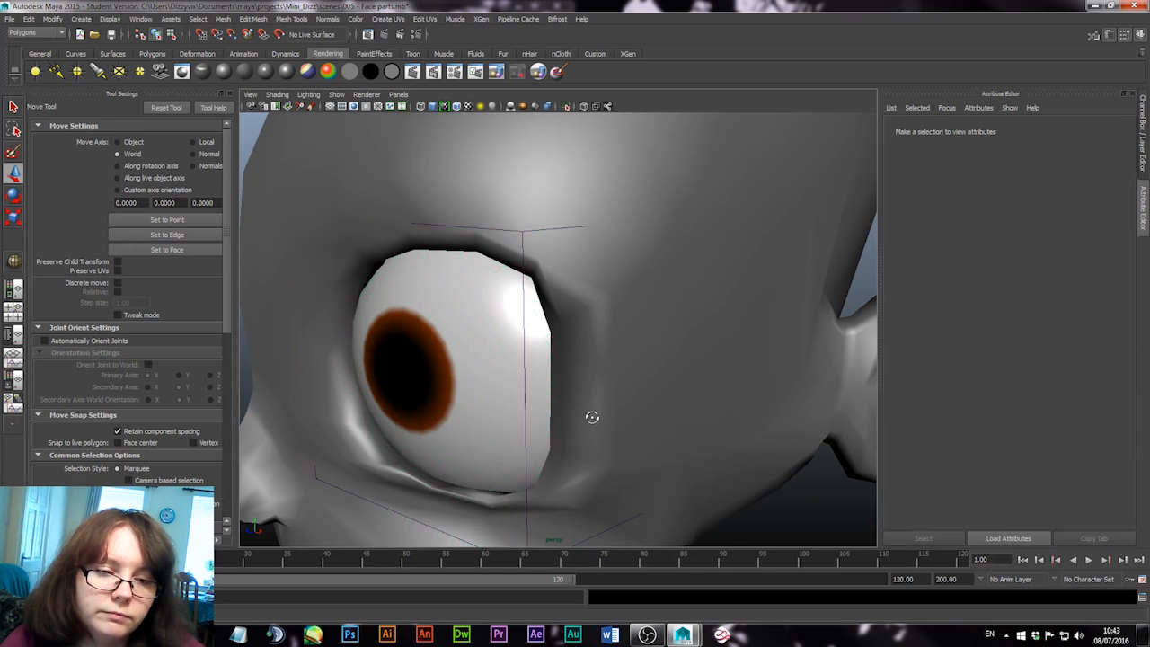
alt+drag(591, 416, 623, 407)
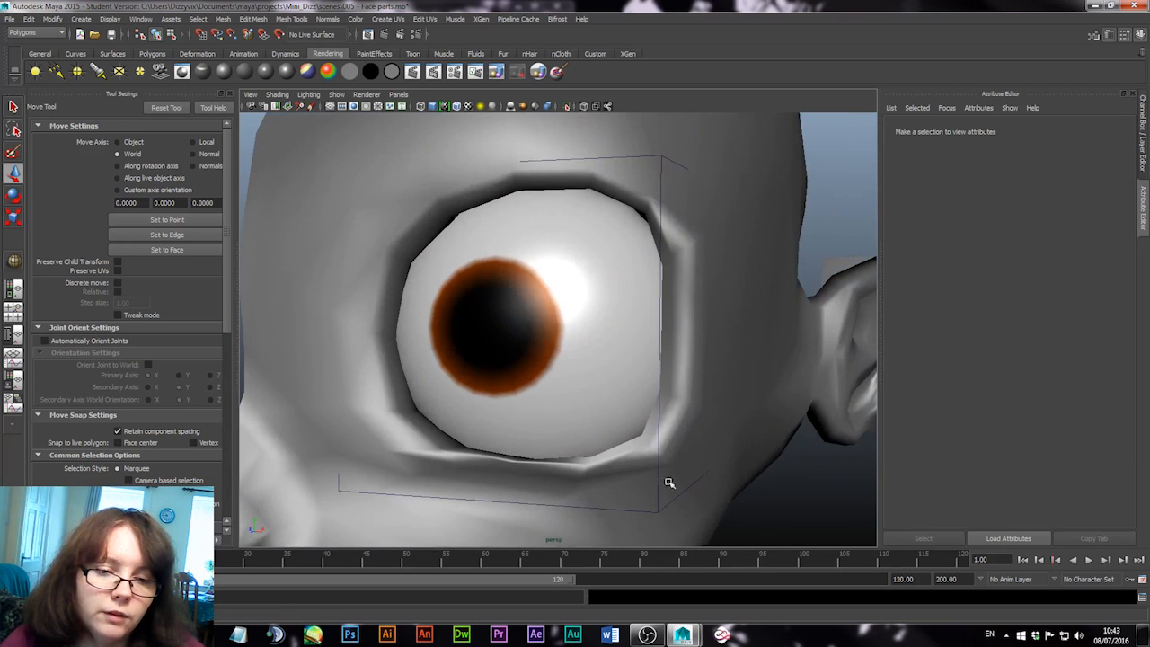
Reselect the whole Left_eye group and delete the display layer layer1
click(661, 511)
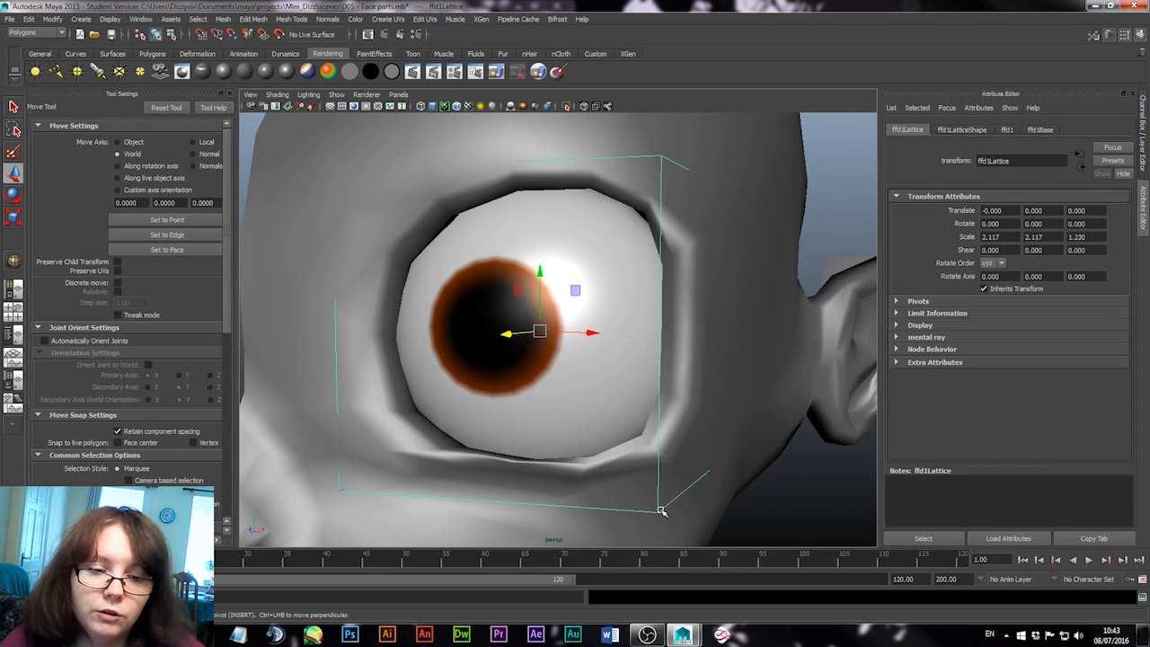
click(661, 511)
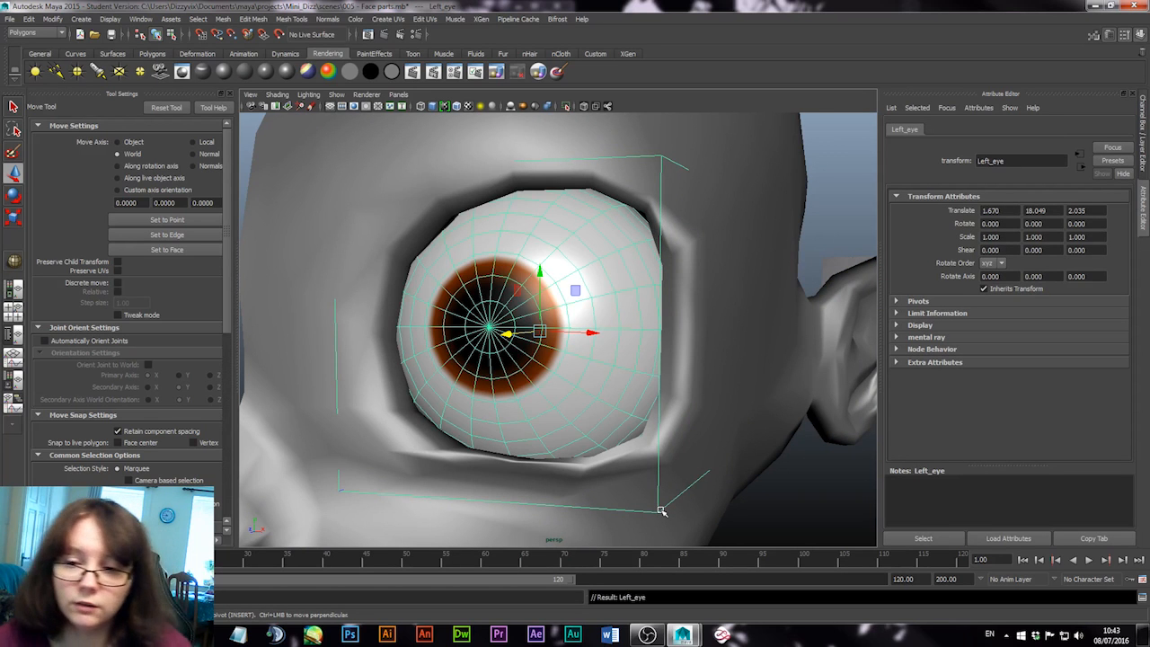
click(1143, 141)
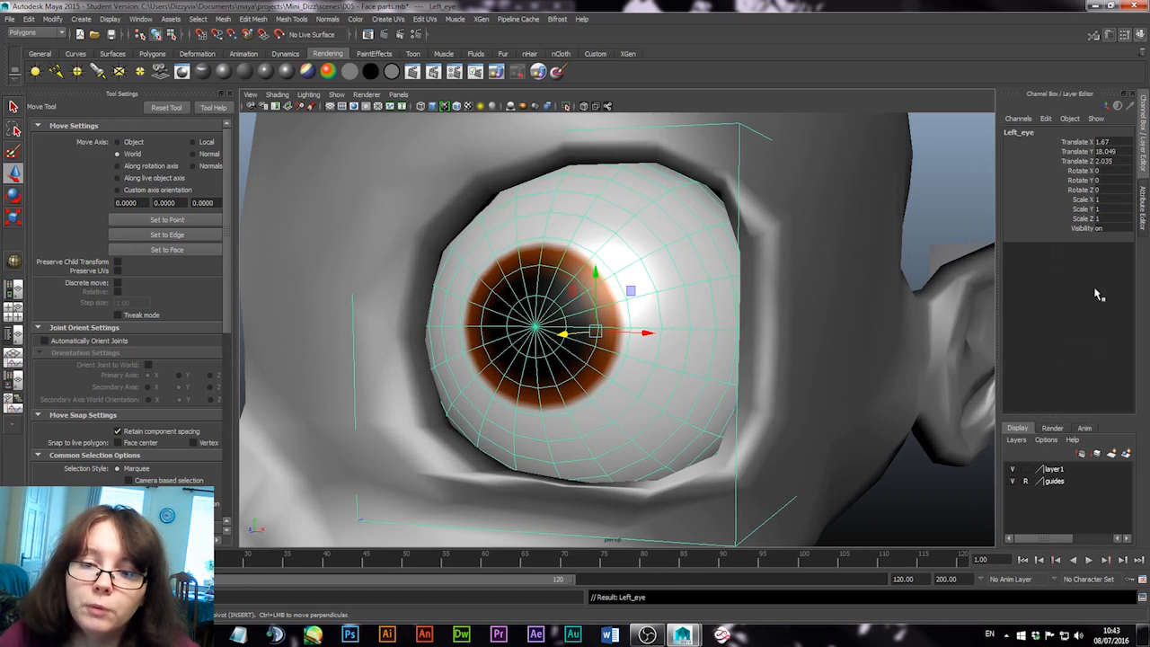
click(1050, 473)
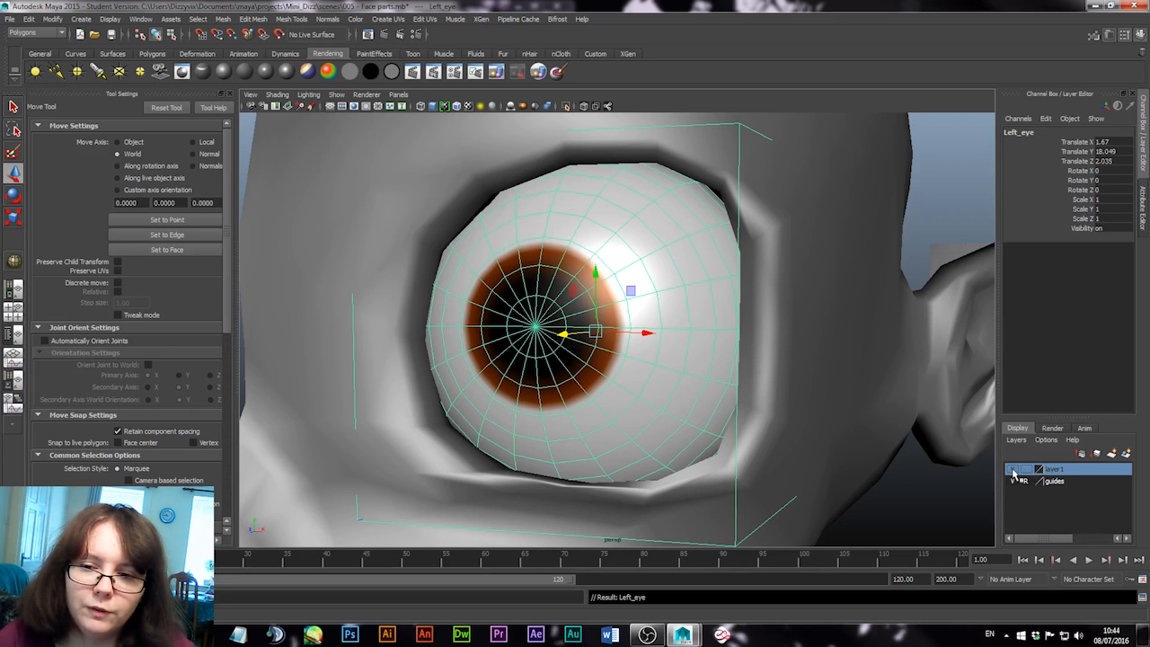
right_click(1059, 470)
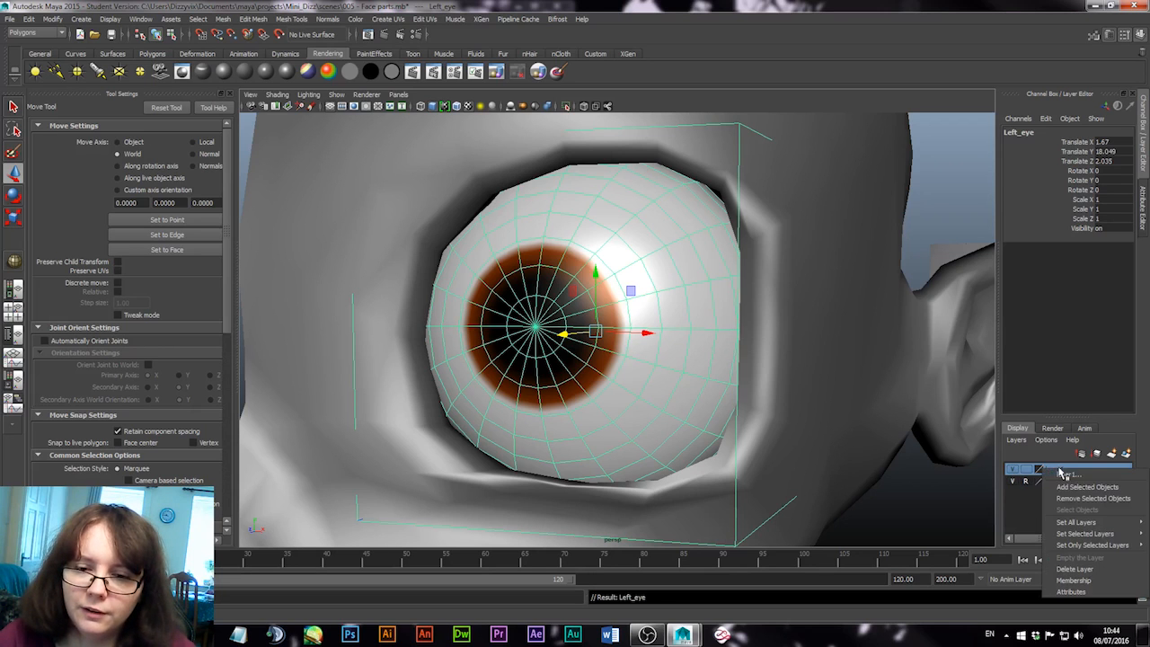
click(1097, 569)
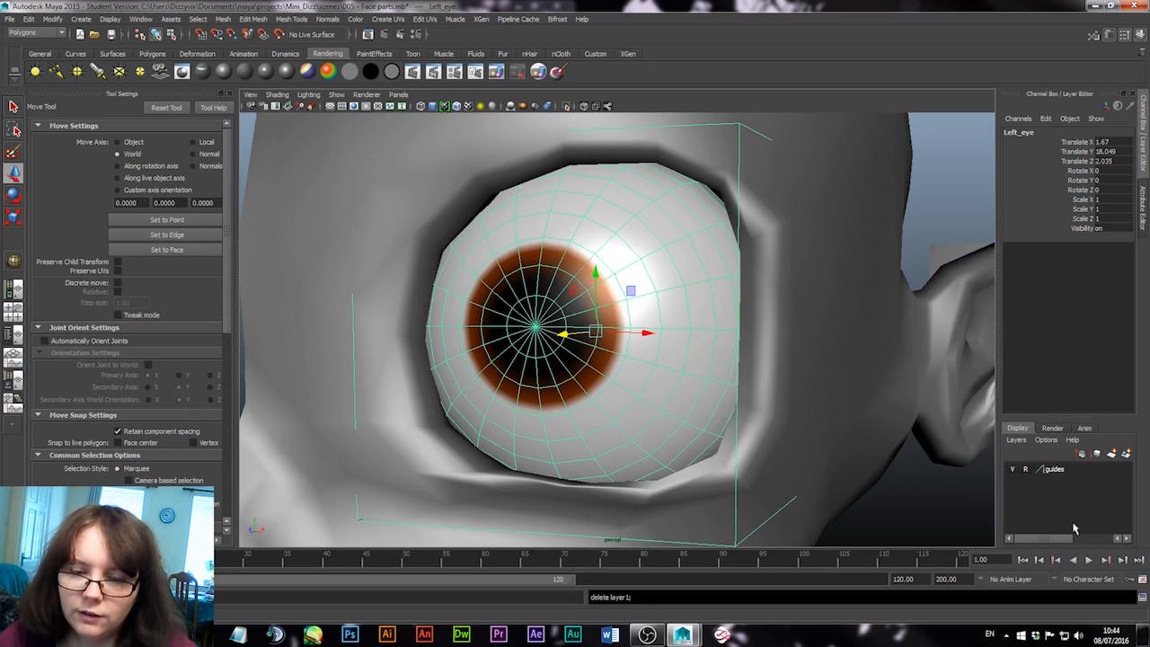
Create a new display layer from the selected Left_eye group and name it Eye
click(1126, 457)
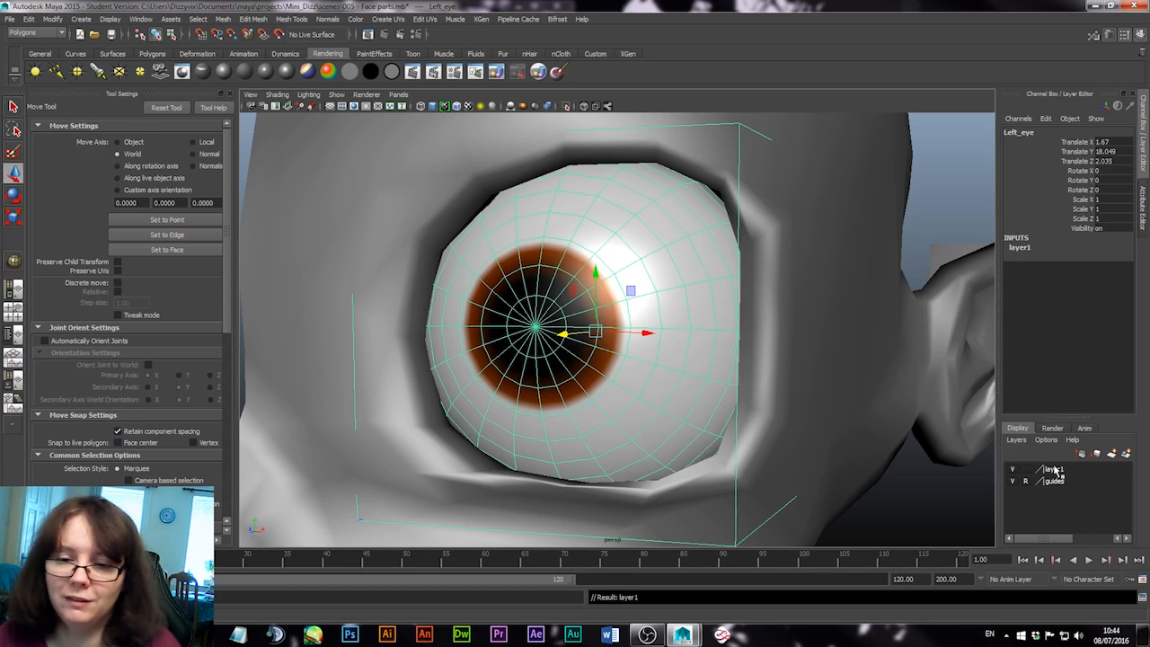
click(1055, 469)
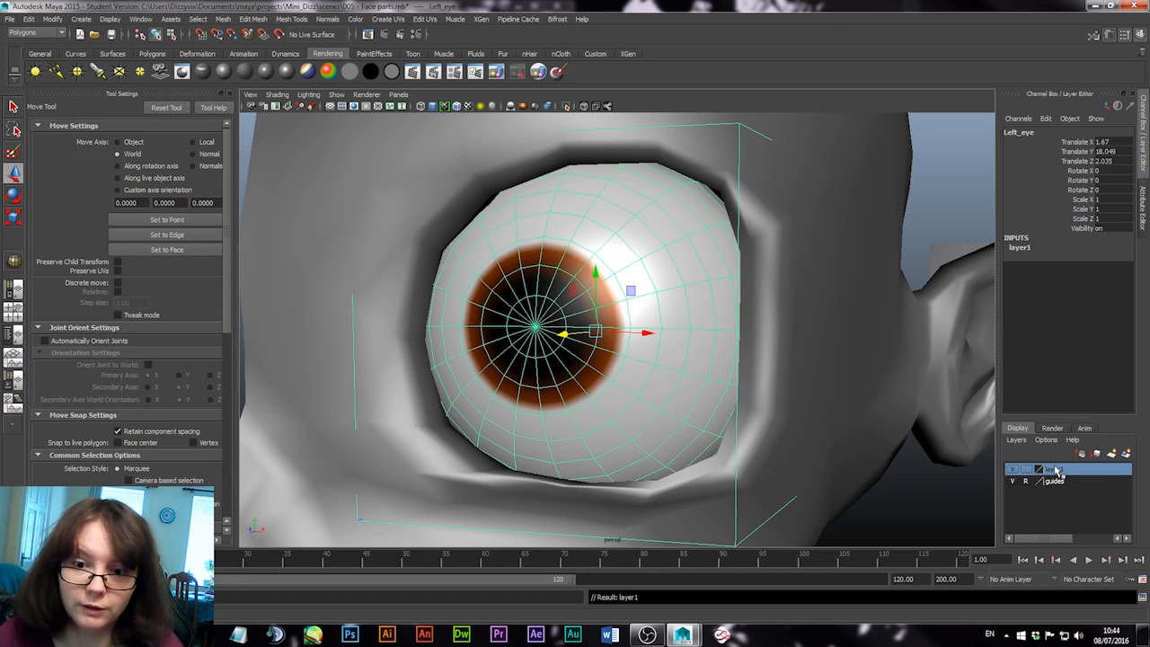
double_click(1056, 470)
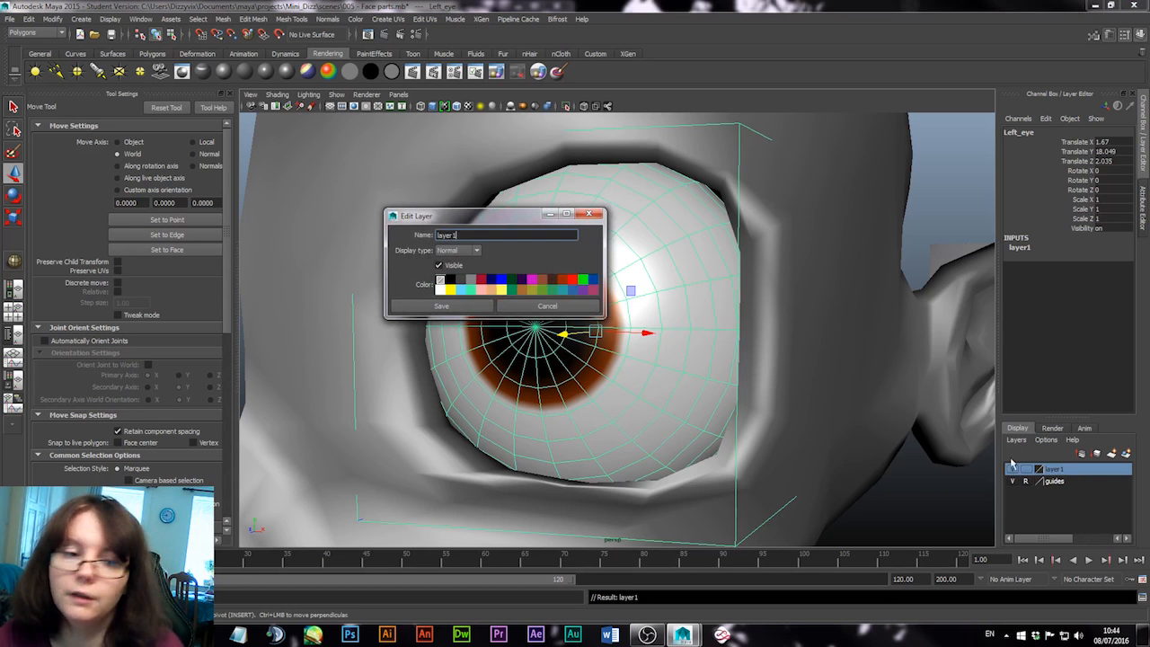
double_click(468, 235)
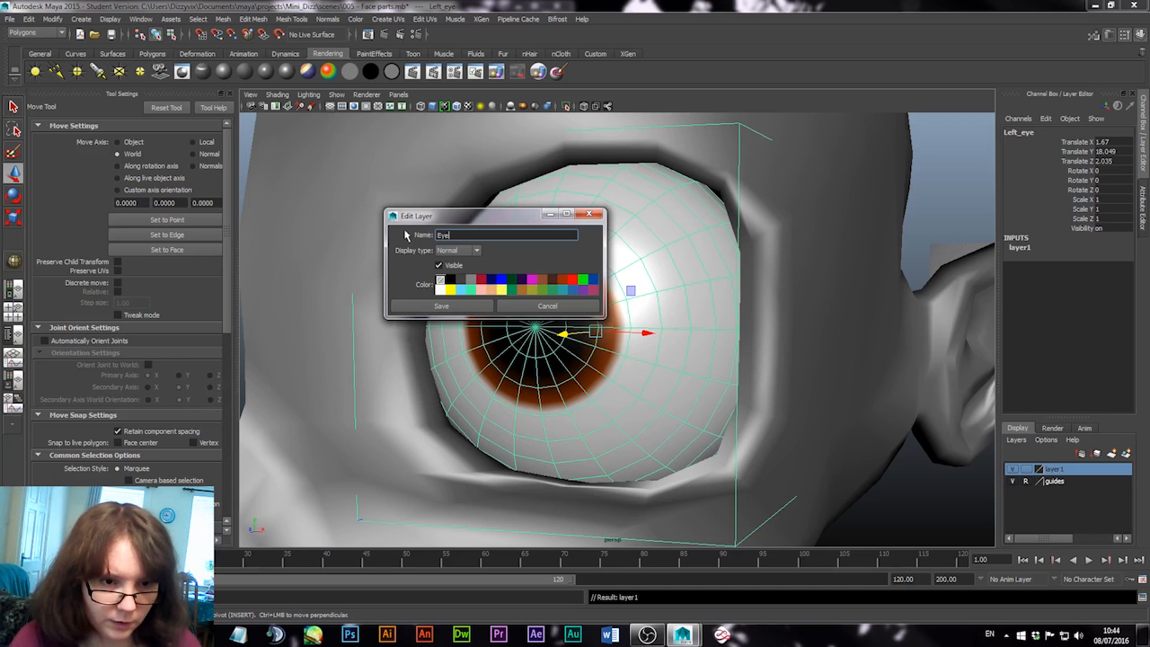
click(441, 306)
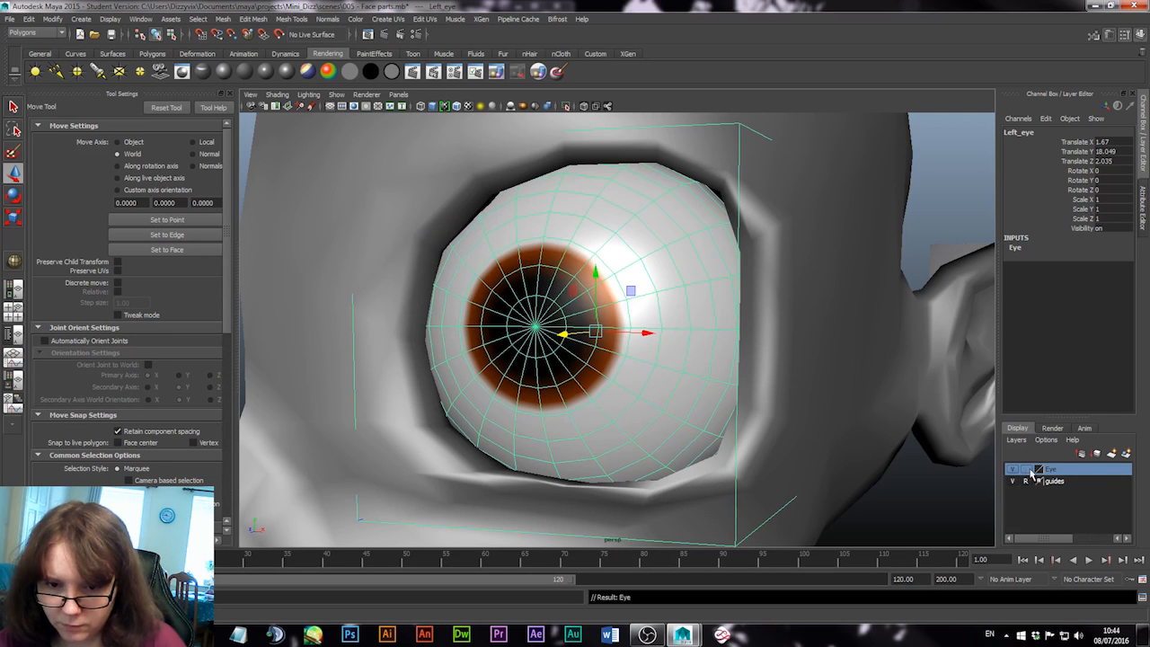
Set the Eye layer to Reference and test whether the eyeball can still be selected
click(1028, 470)
click(1027, 470)
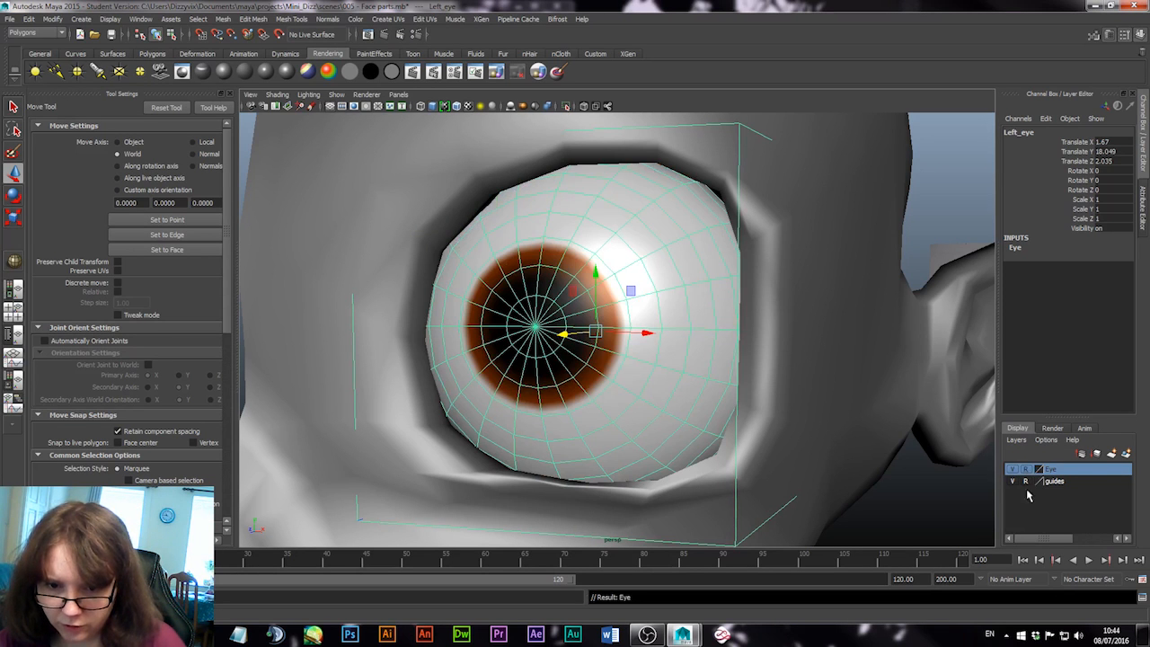
click(899, 513)
click(646, 395)
click(553, 328)
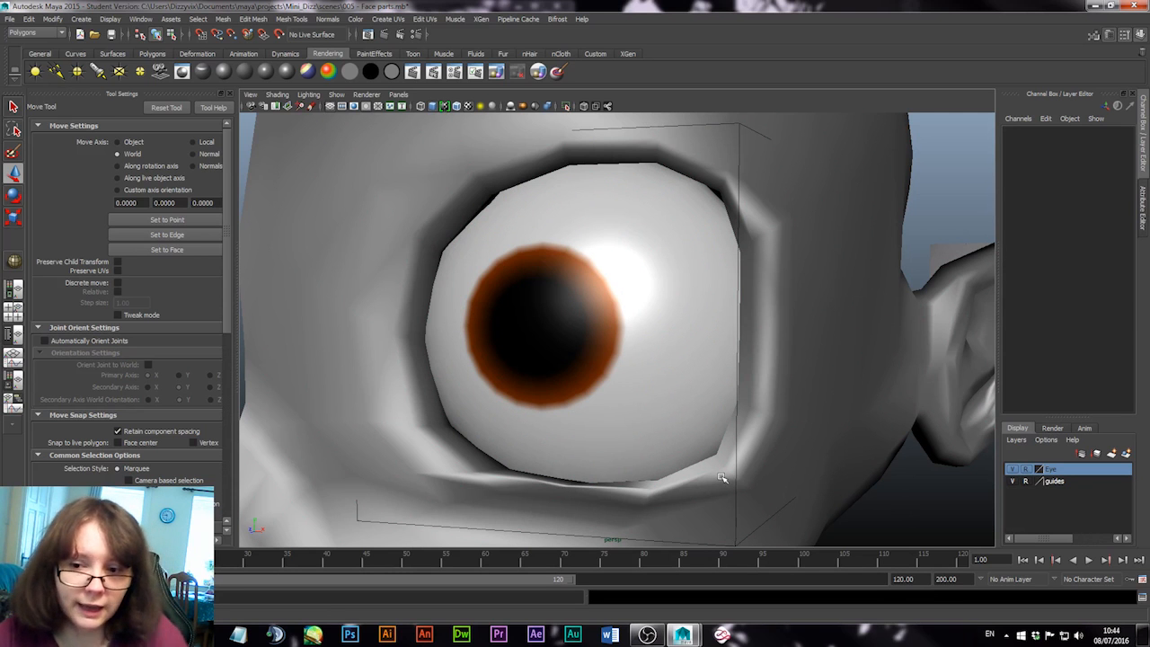
With soft selection enabled, lower the head vertex on the upper rim of the eye socket to close the gap above the eyeball
mouse_move(625, 384)
alt+mouse_down()
mouse_move(642, 383)
mouse_move(626, 388)
alt+mouse_up()
scroll(621, 369, down, 2)
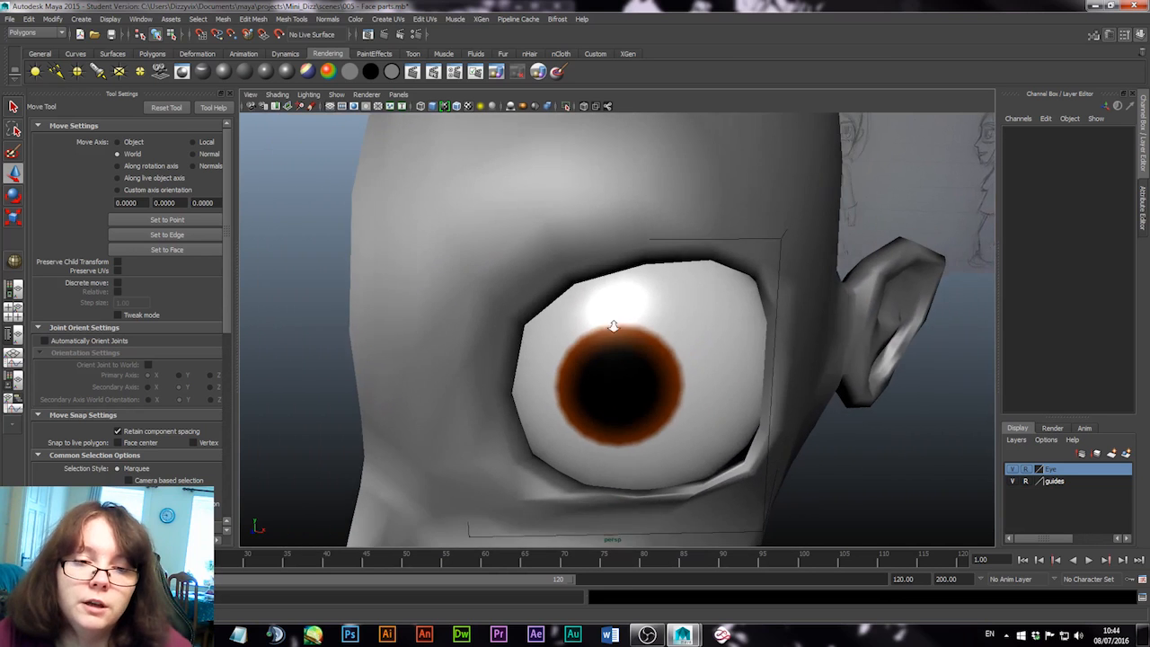
alt+drag(611, 326, 603, 387)
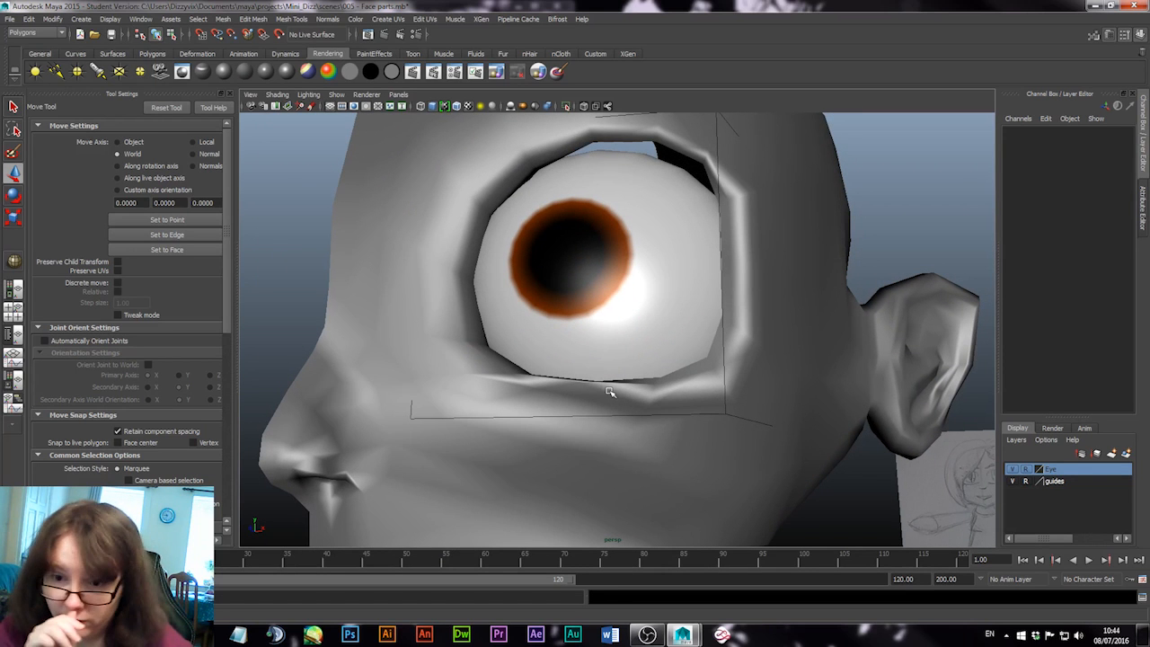
alt+drag(607, 349, 662, 179)
right_click(668, 209)
click(617, 210)
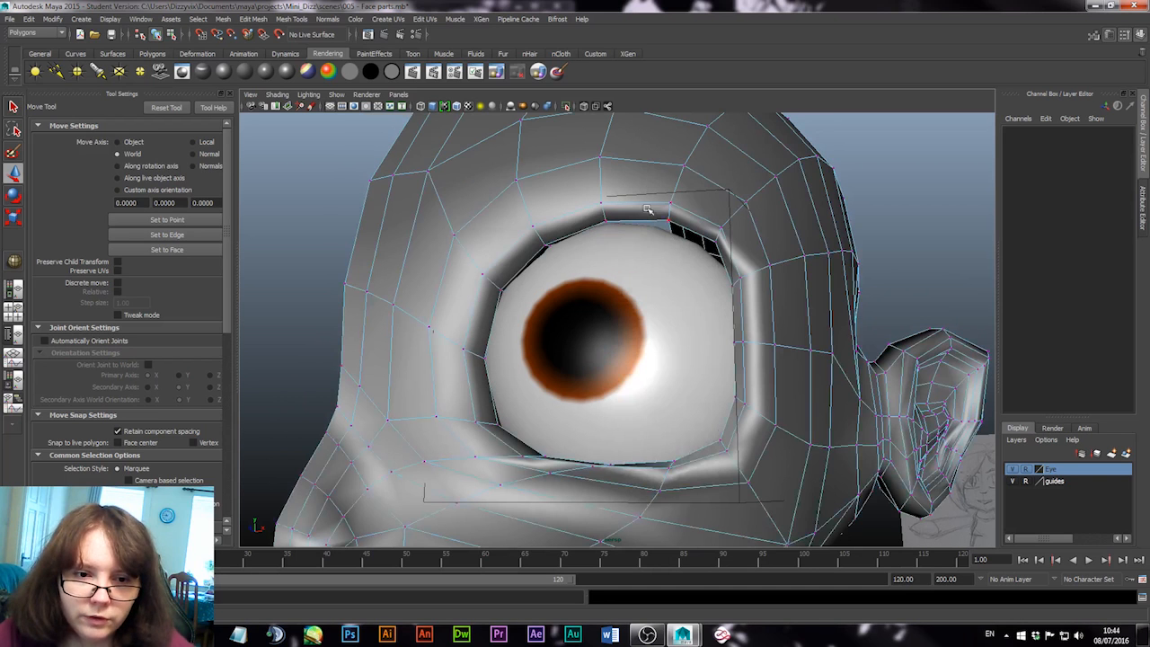
click(668, 220)
key(b)
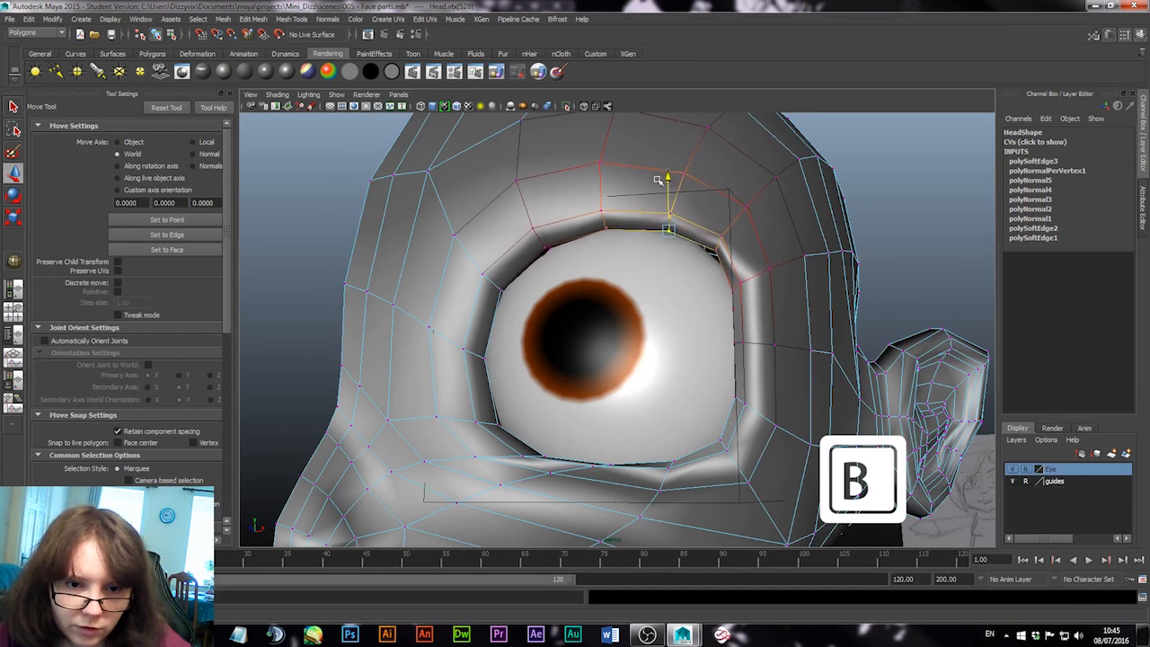
alt+drag(667, 185, 742, 252)
Move the upper outer rim vertex of the eye socket down and inward against the eyeball, and return to object mode
click(749, 245)
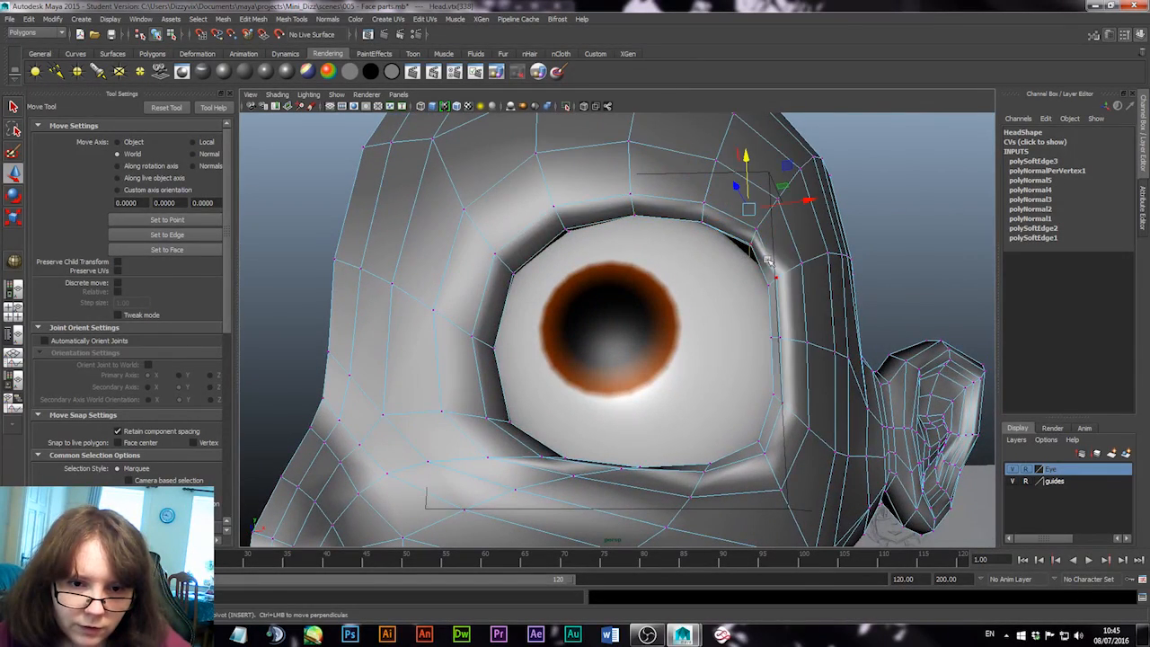
click(751, 245)
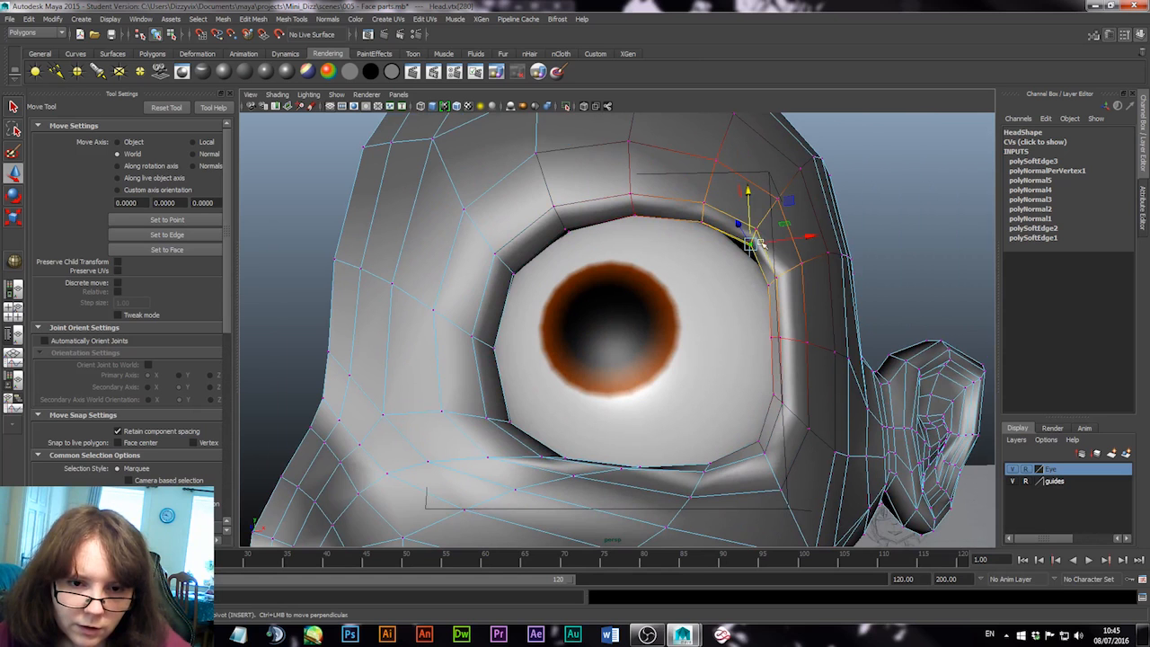
middle_drag(789, 250, 784, 263)
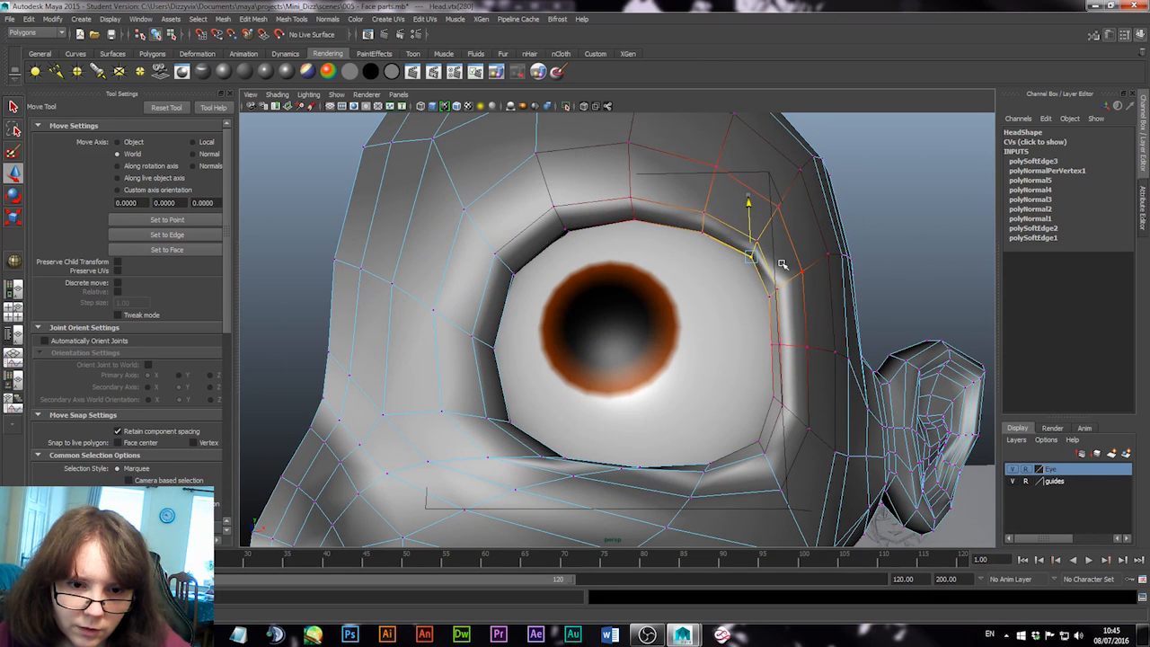
alt+drag(757, 385, 721, 385)
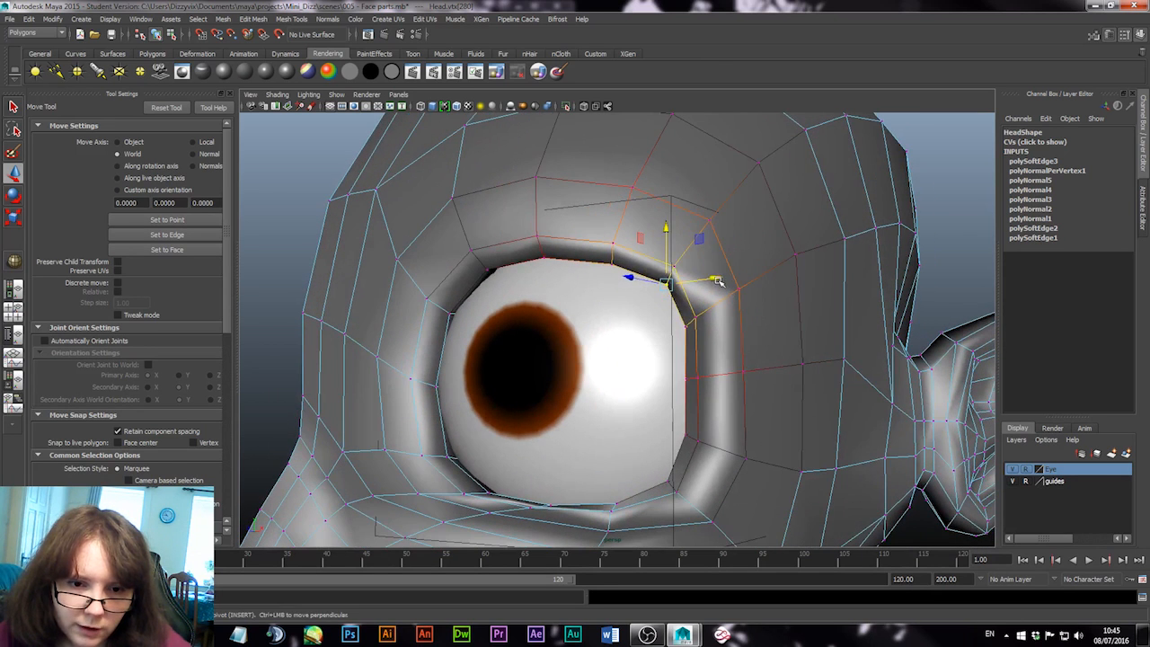
drag(722, 282, 711, 280)
alt+drag(688, 319, 707, 337)
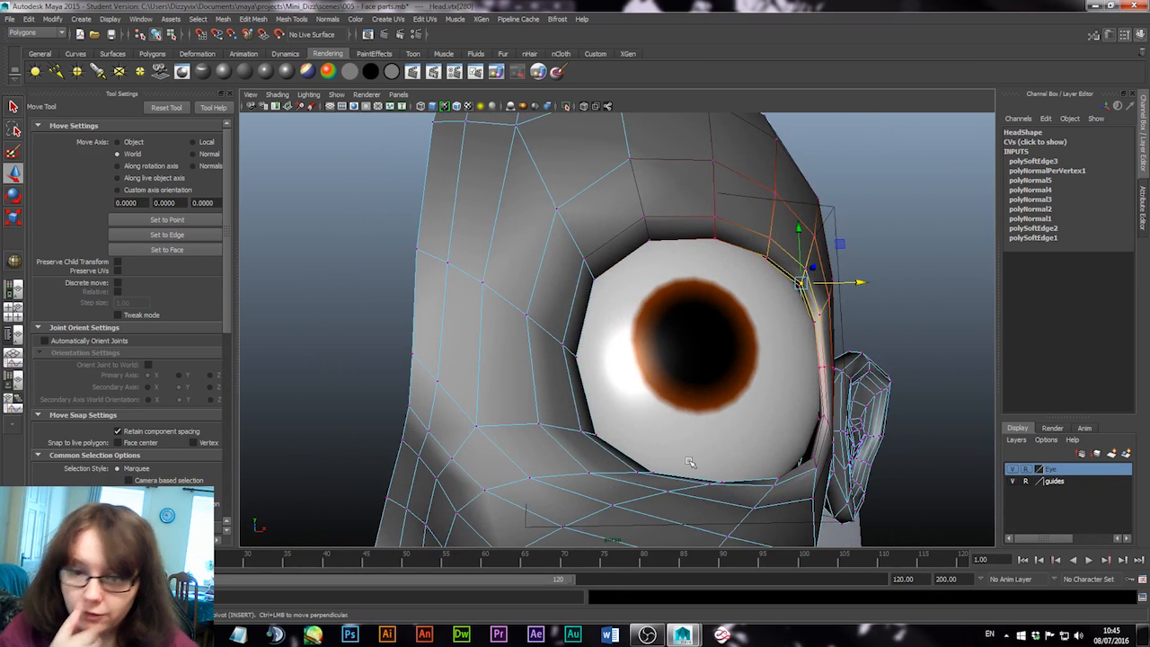
right_drag(492, 320, 527, 310)
Create a large polygon sphere on the empty grid beside the character's legs and frame it
scroll(553, 386, down, 4)
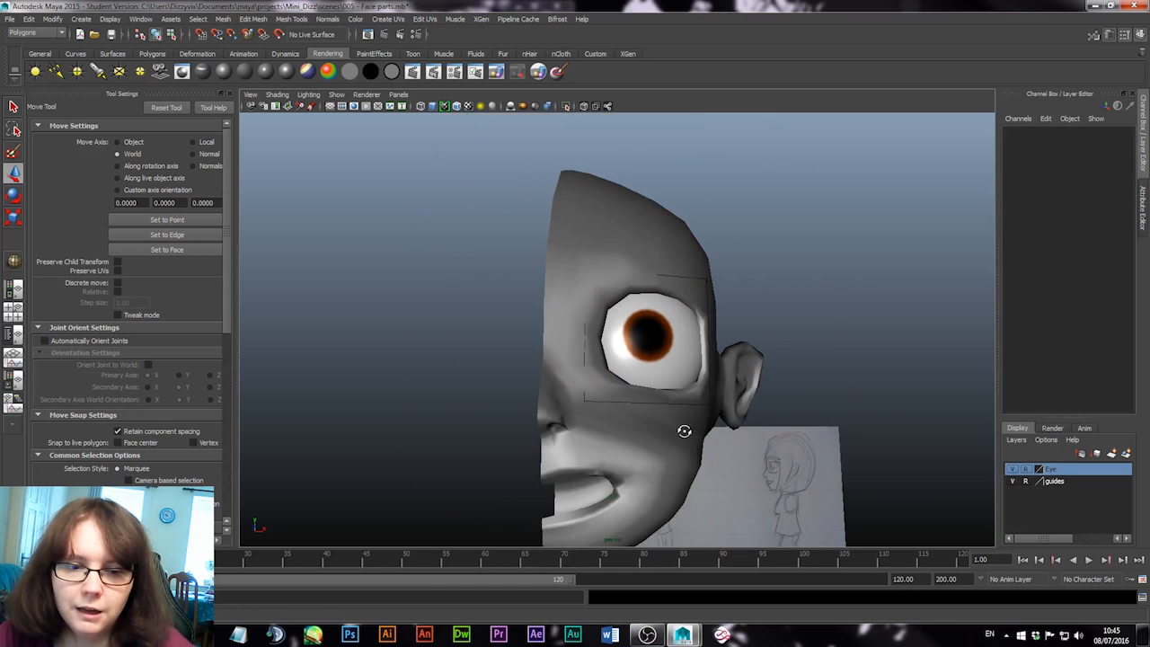
alt+drag(684, 431, 688, 455)
alt+middle_drag(689, 454, 414, 228)
alt+middle_drag(674, 492, 364, 221)
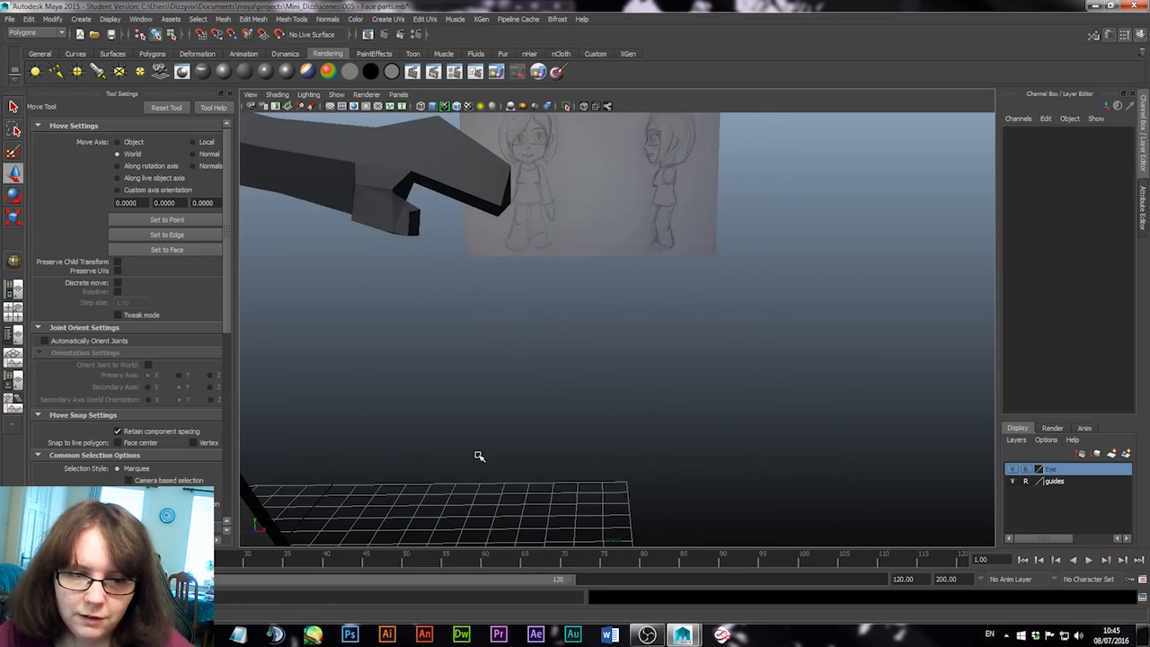
alt+drag(479, 456, 598, 192)
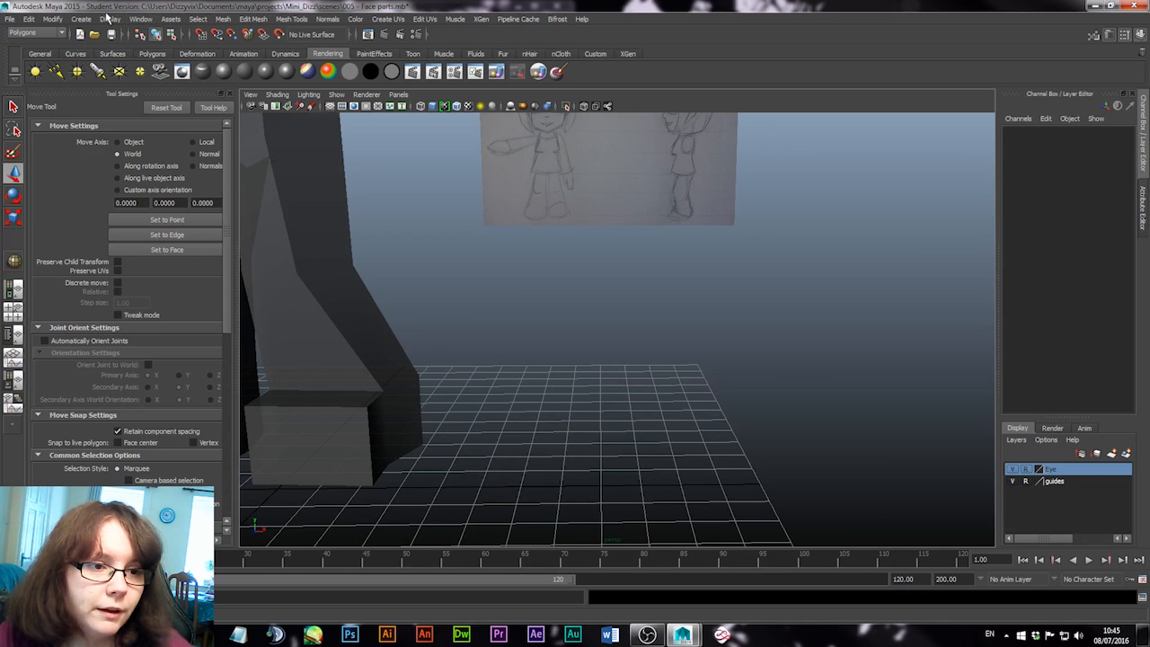
click(151, 54)
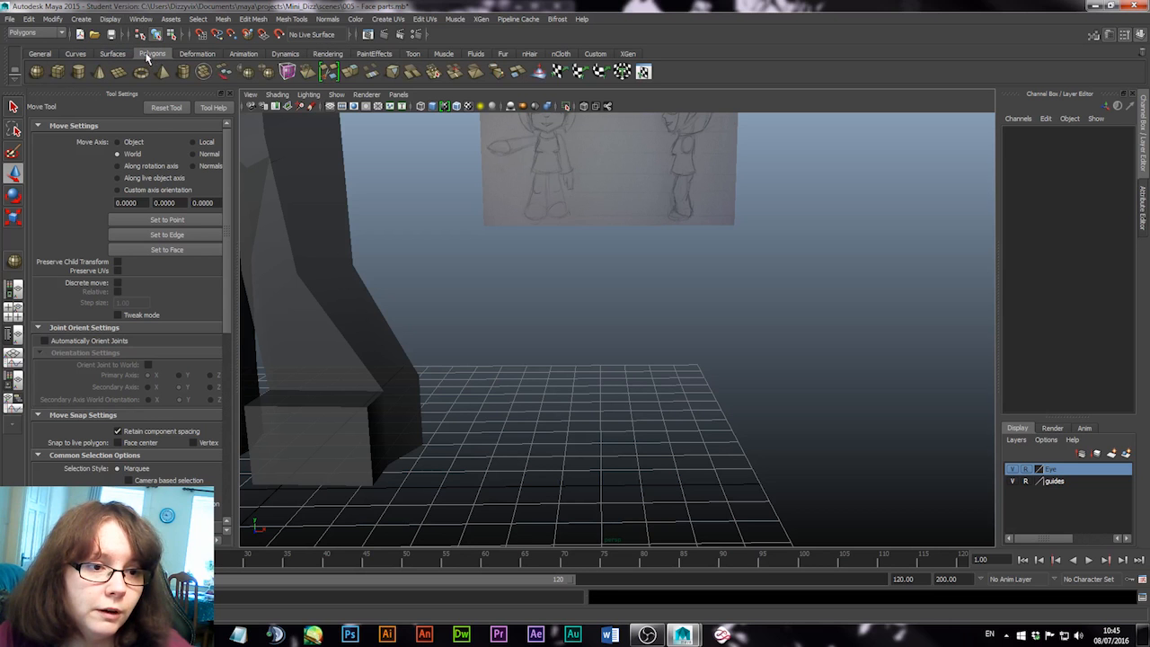
click(36, 71)
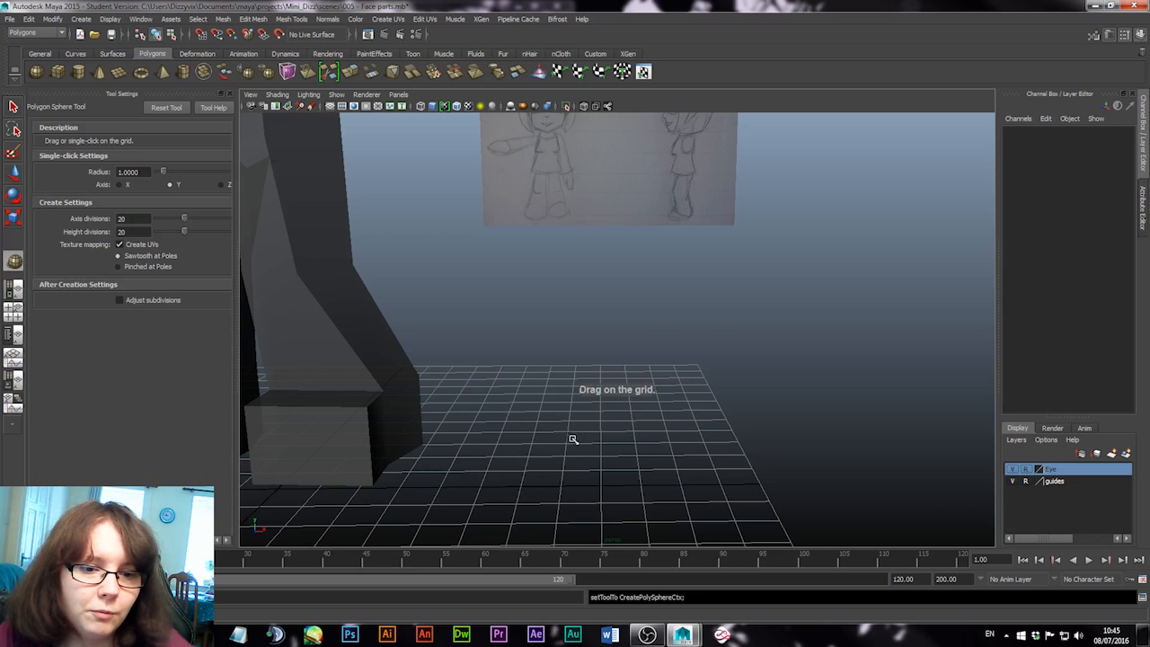
drag(562, 385, 621, 450)
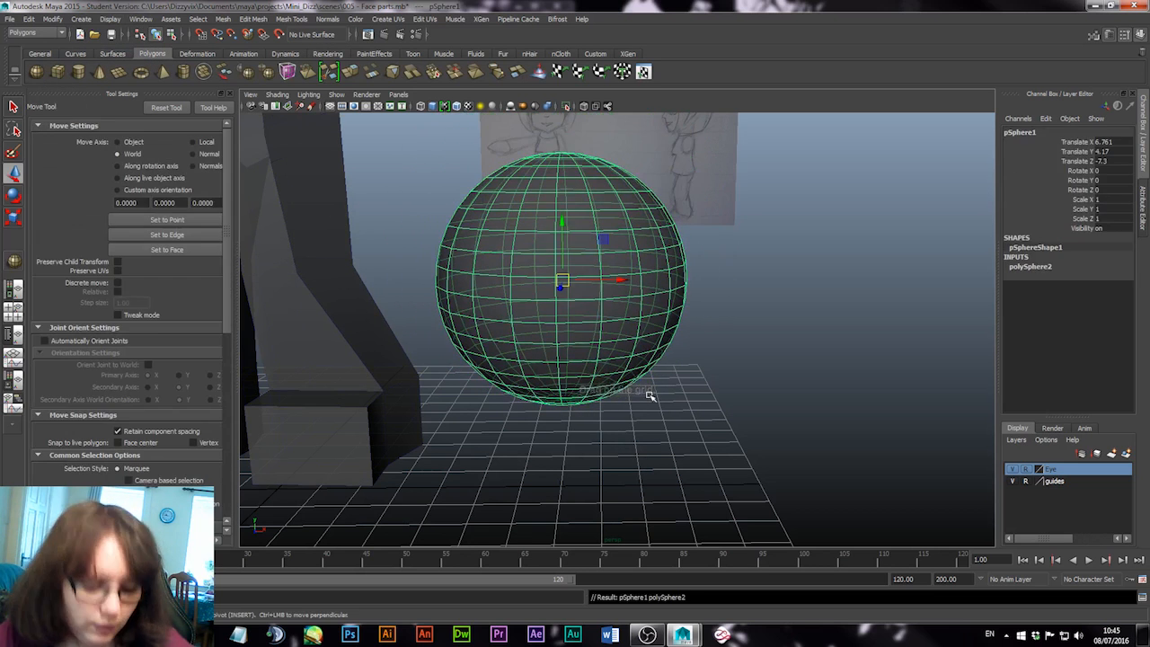
key(f)
alt+drag(783, 303, 536, 341)
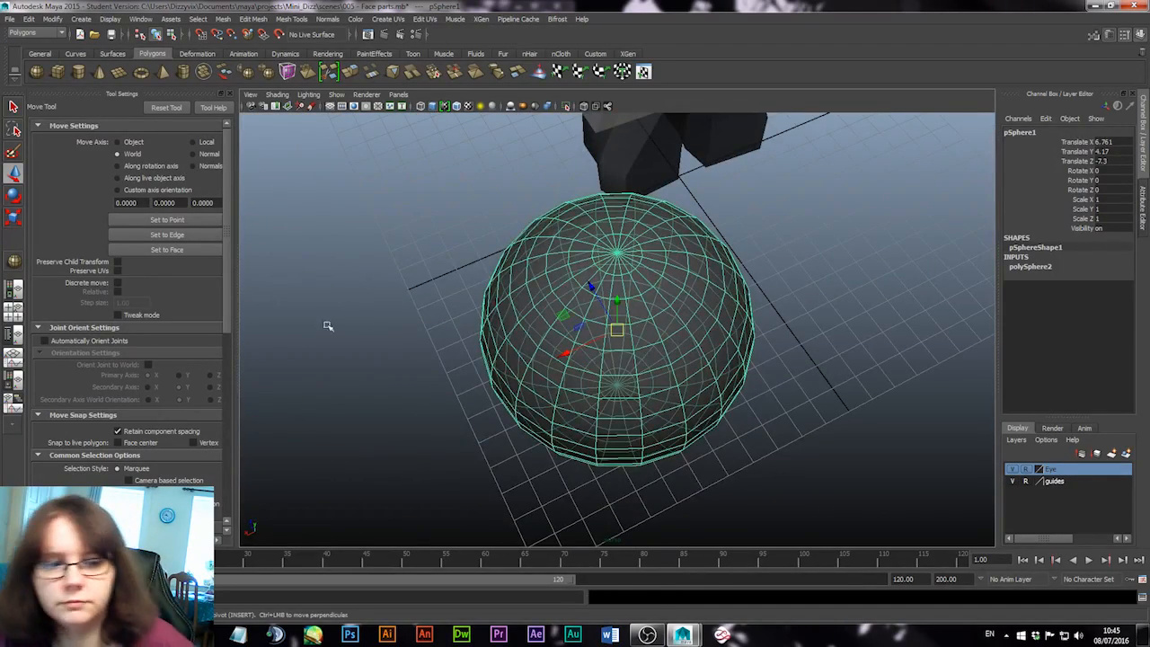
Widen the Tool Settings area, then toggle it off and on, leaving it shown
drag(233, 362, 284, 364)
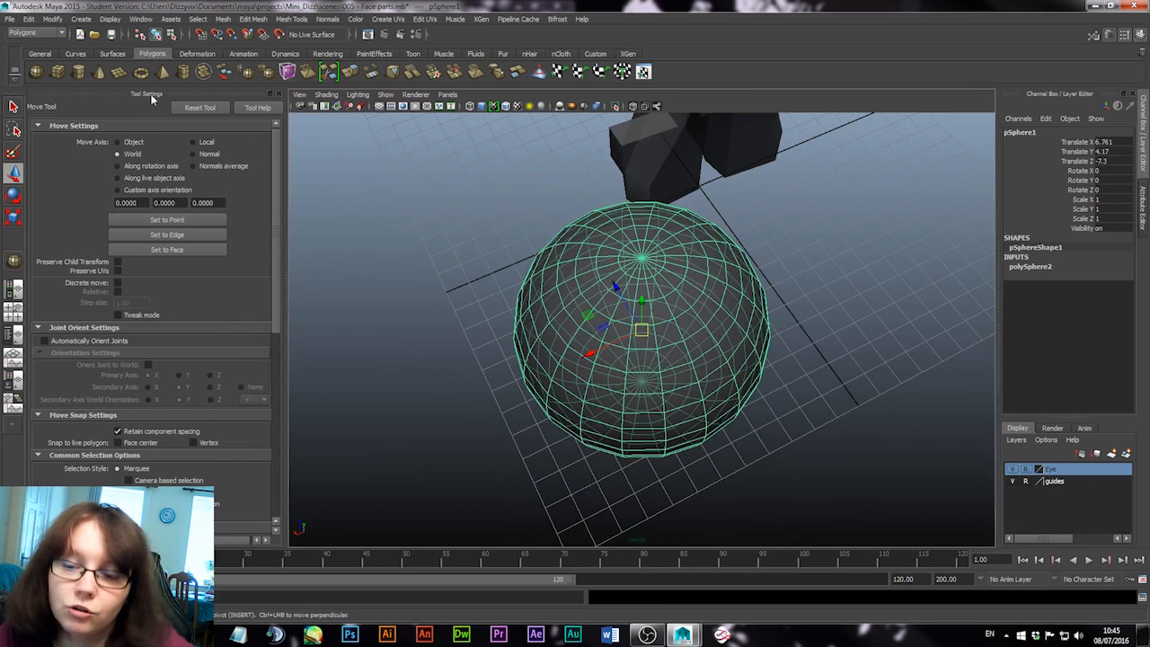
click(1124, 36)
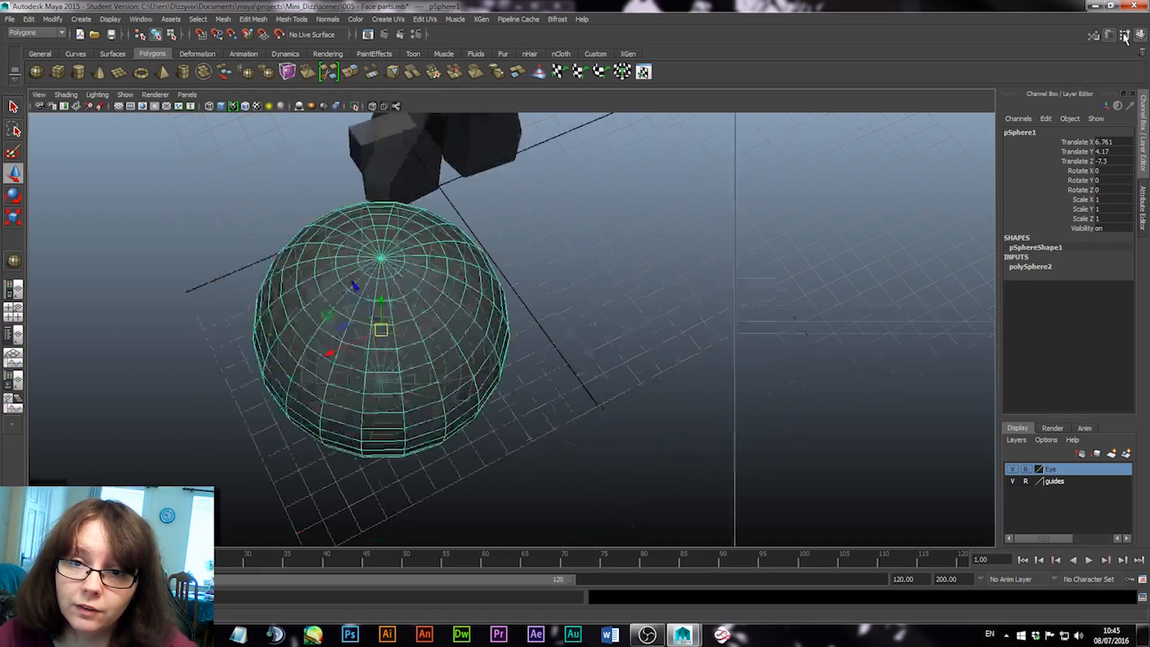
click(1124, 36)
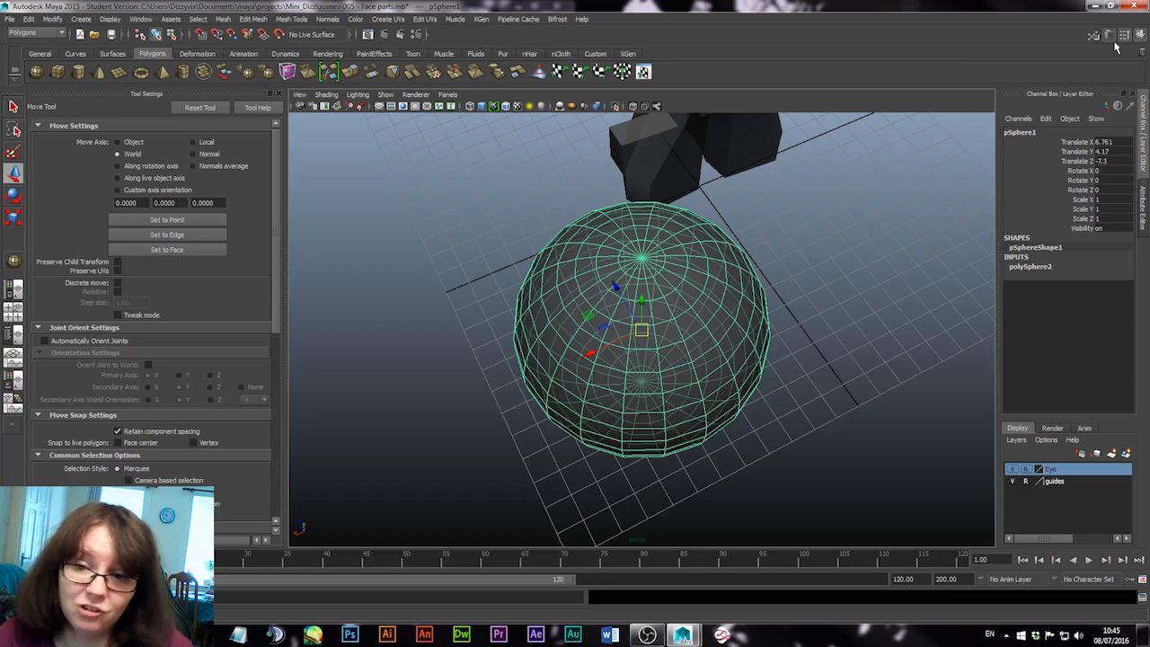
click(1125, 40)
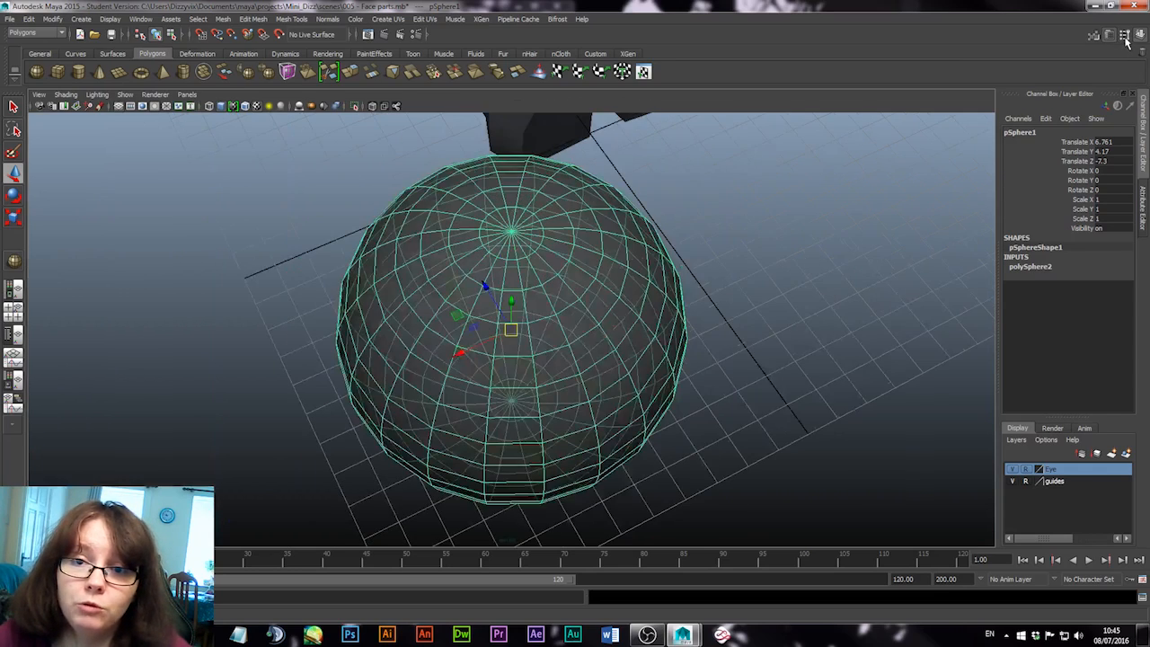
click(1125, 40)
click(1125, 40)
click(1125, 40)
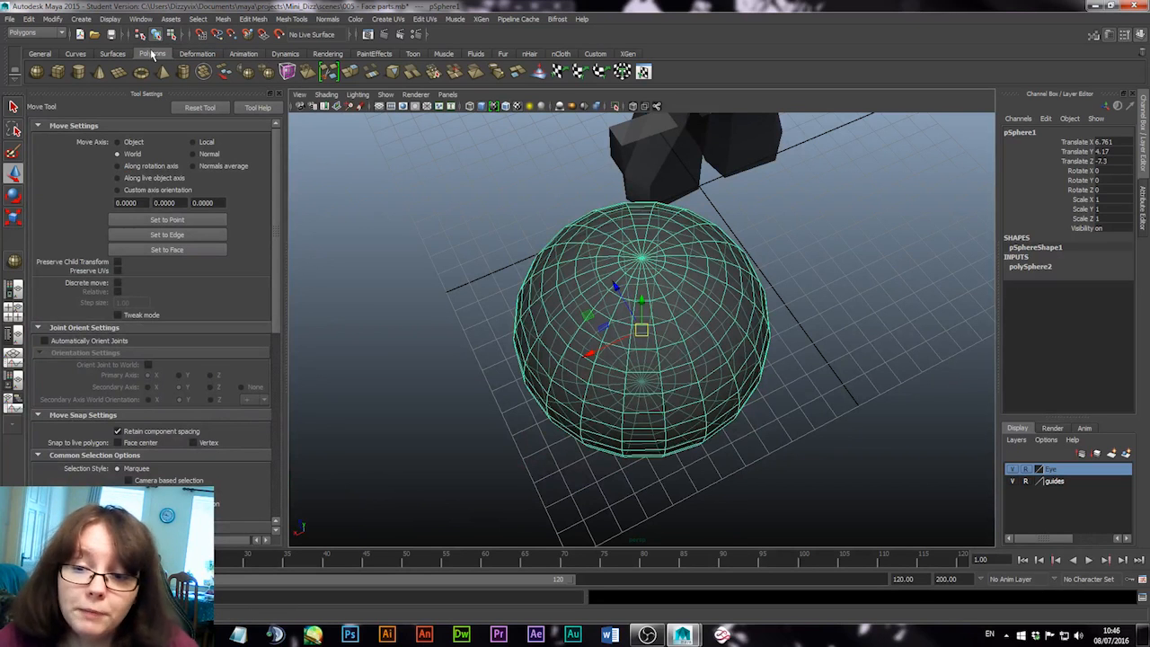
Carve a deep dent into the upper part of the sphere using the Sculpt Geometry Tool's Push operation
click(539, 72)
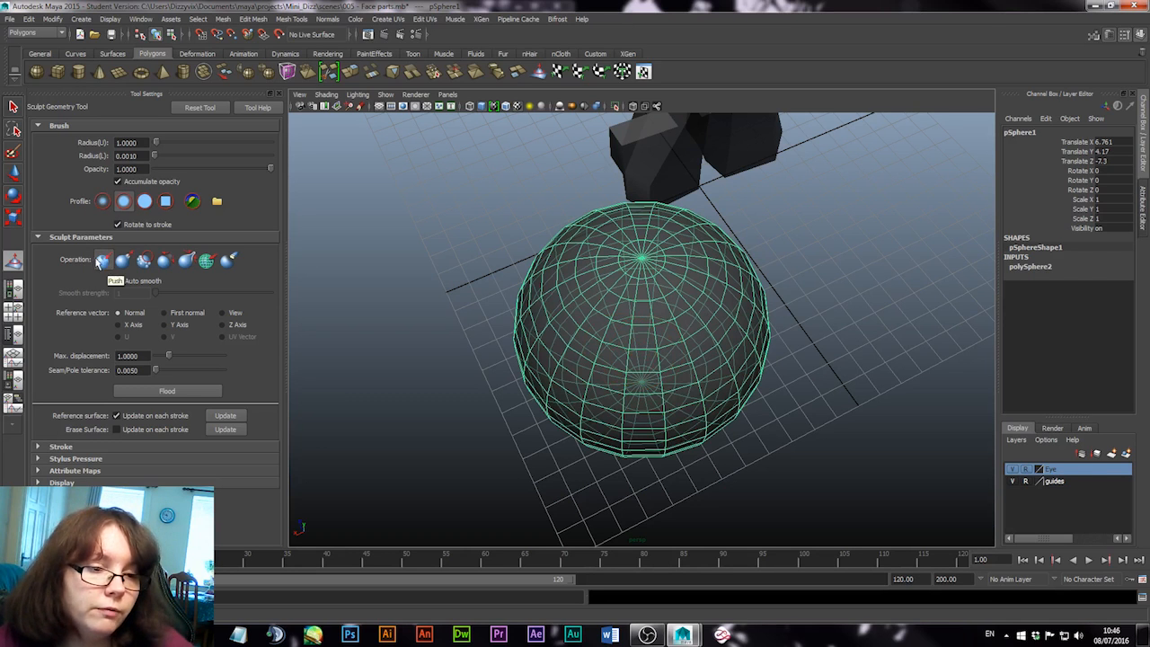
click(101, 259)
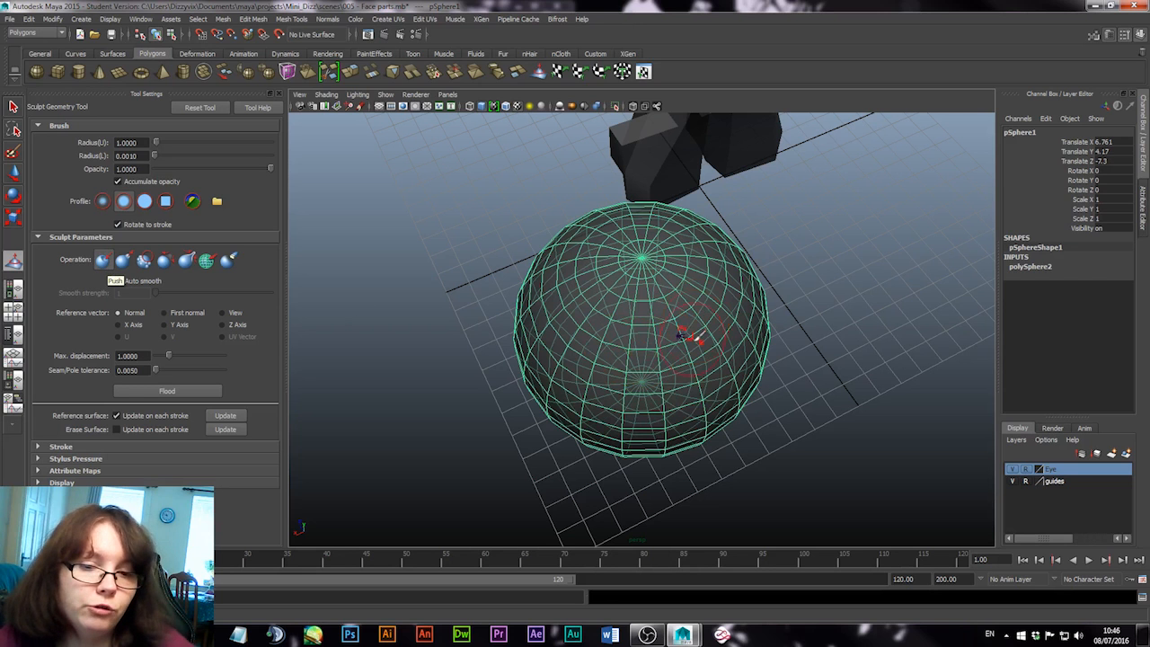
mouse_move(689, 336)
mouse_down()
mouse_move(647, 305)
mouse_move(665, 341)
mouse_move(689, 319)
mouse_up()
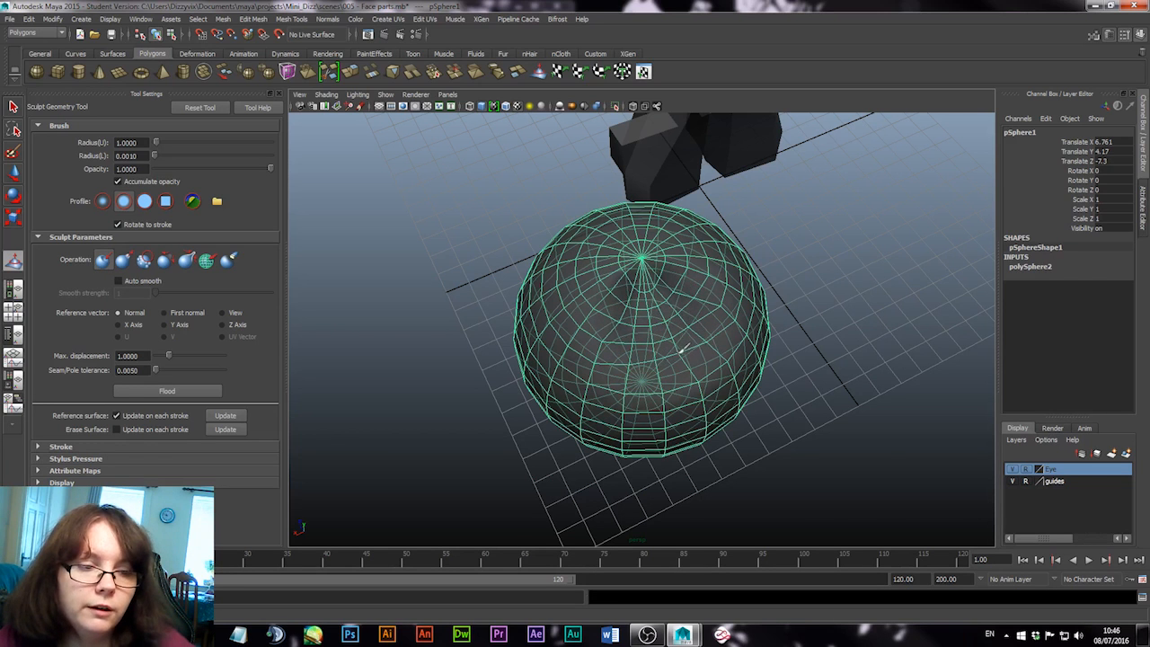
mouse_move(710, 377)
alt+mouse_down()
mouse_move(668, 343)
mouse_move(605, 249)
mouse_move(631, 301)
alt+mouse_up()
drag(589, 262, 620, 290)
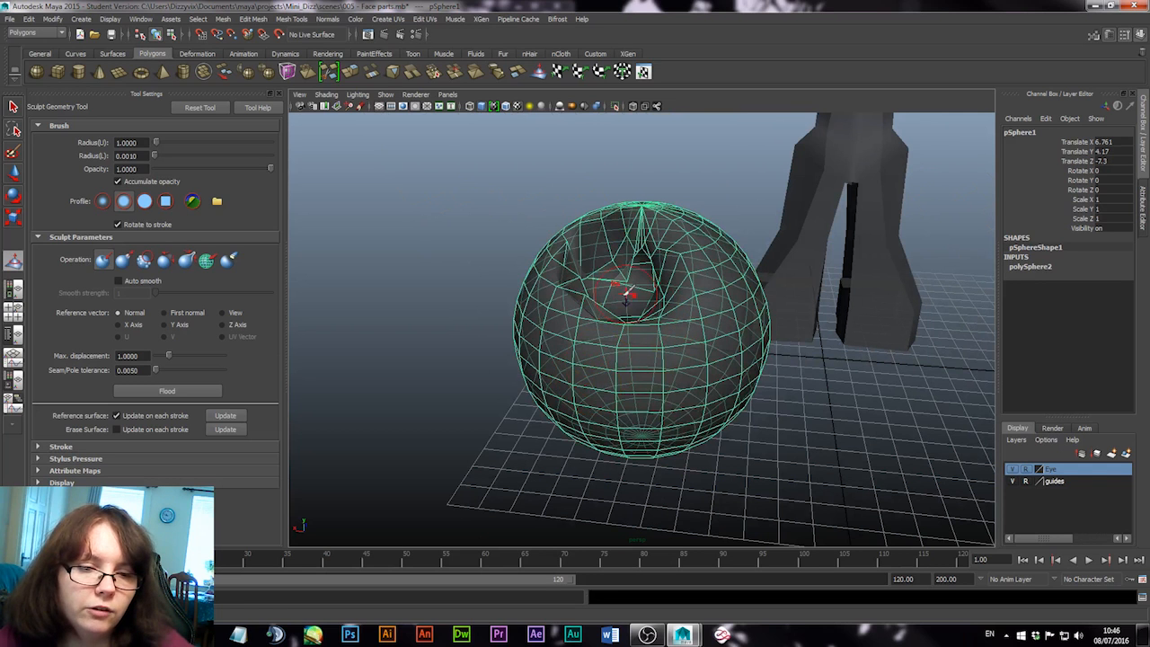
Pull spikes out of the sphere's upper surface with the Pull operation and soften the sculpted area with Smooth
click(123, 259)
mouse_move(436, 352)
alt+mouse_down()
mouse_move(585, 336)
mouse_move(599, 275)
mouse_move(567, 238)
mouse_move(539, 279)
mouse_move(570, 329)
alt+mouse_up()
click(143, 260)
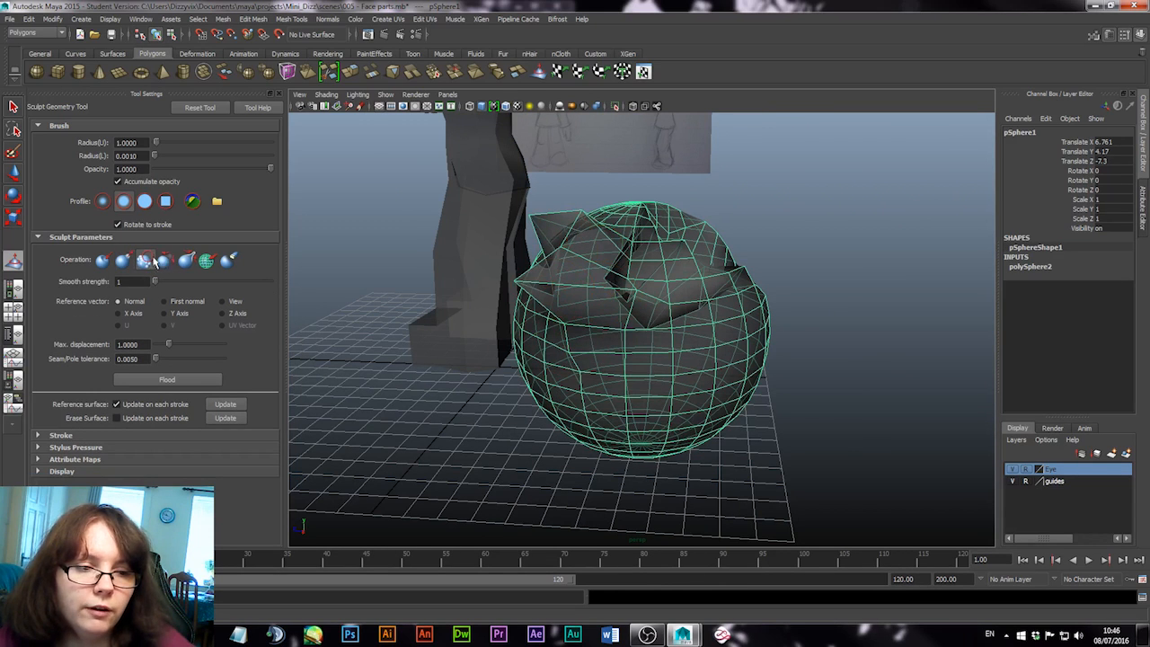
mouse_move(620, 244)
alt+mouse_down()
mouse_move(698, 264)
mouse_move(616, 243)
mouse_move(585, 267)
mouse_move(586, 305)
mouse_move(575, 233)
mouse_move(581, 262)
mouse_move(591, 216)
mouse_move(578, 226)
alt+mouse_up()
mouse_move(617, 368)
alt+mouse_down()
mouse_move(593, 310)
mouse_move(607, 315)
alt+mouse_up()
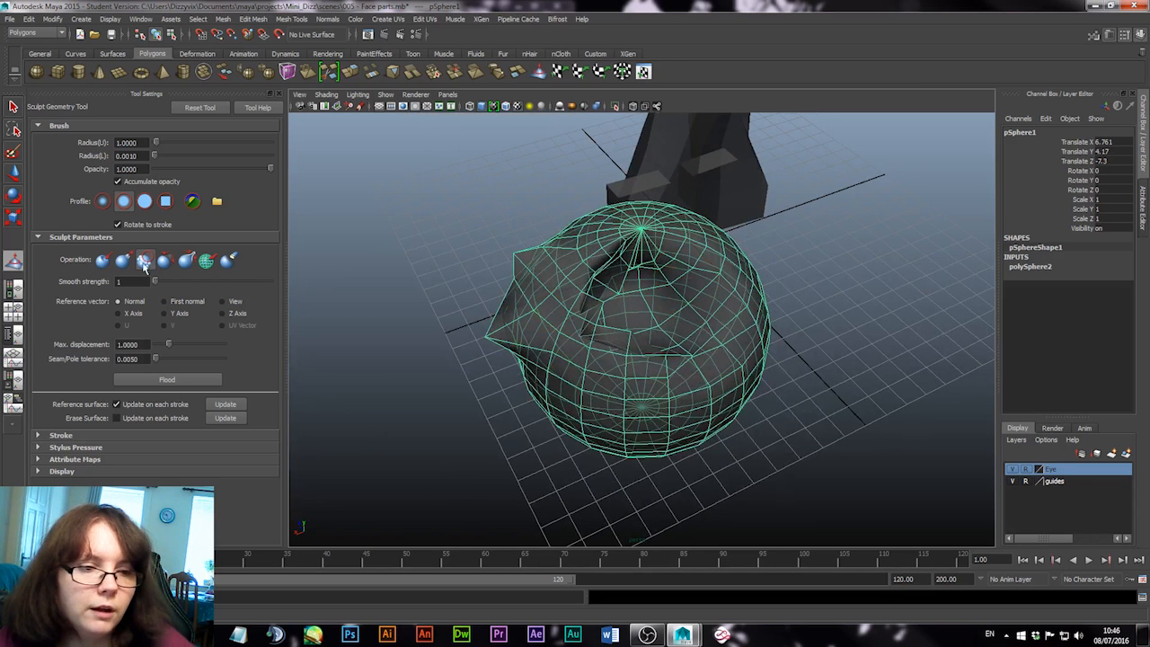
Relax the spikes and dent on the upper part of the sphere with the Relax operation
click(165, 260)
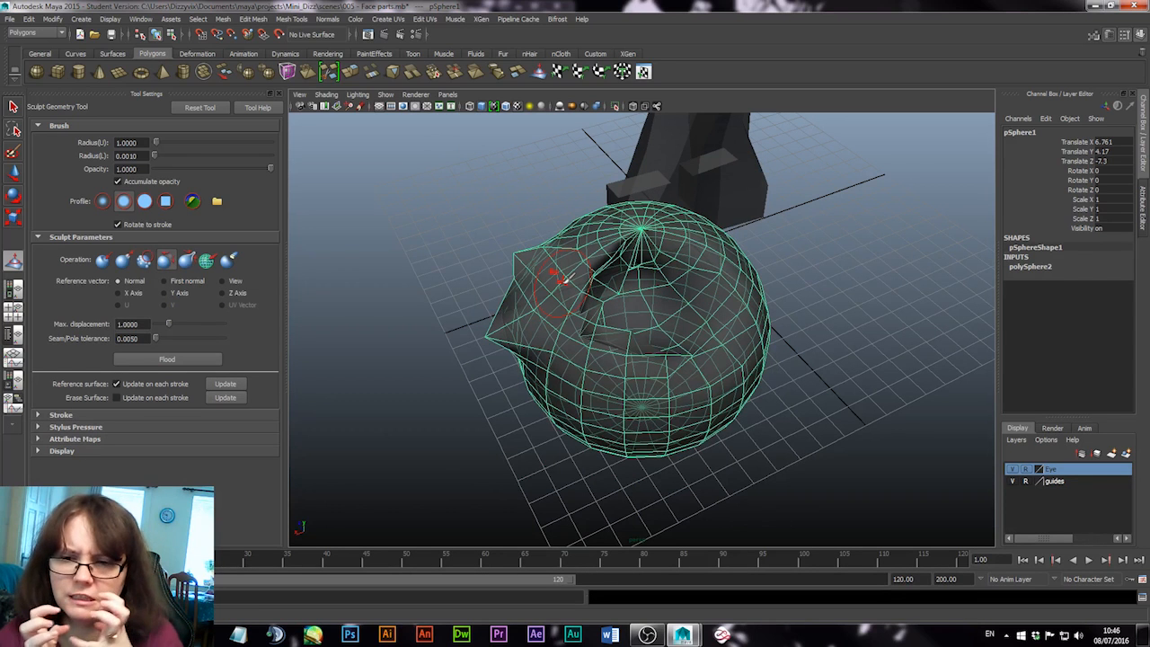
mouse_move(563, 280)
alt+mouse_down()
mouse_move(578, 334)
mouse_move(547, 329)
mouse_move(578, 353)
mouse_move(571, 304)
mouse_move(595, 373)
mouse_move(559, 340)
mouse_move(580, 297)
mouse_move(621, 256)
mouse_move(654, 255)
alt+mouse_up()
alt+right_drag(654, 255, 697, 329)
mouse_move(629, 215)
mouse_down()
mouse_move(638, 204)
mouse_move(659, 212)
mouse_move(597, 216)
mouse_move(628, 231)
mouse_move(584, 207)
mouse_move(547, 219)
mouse_move(544, 236)
mouse_move(525, 231)
mouse_move(545, 292)
mouse_move(512, 229)
mouse_move(518, 283)
mouse_move(556, 316)
mouse_up()
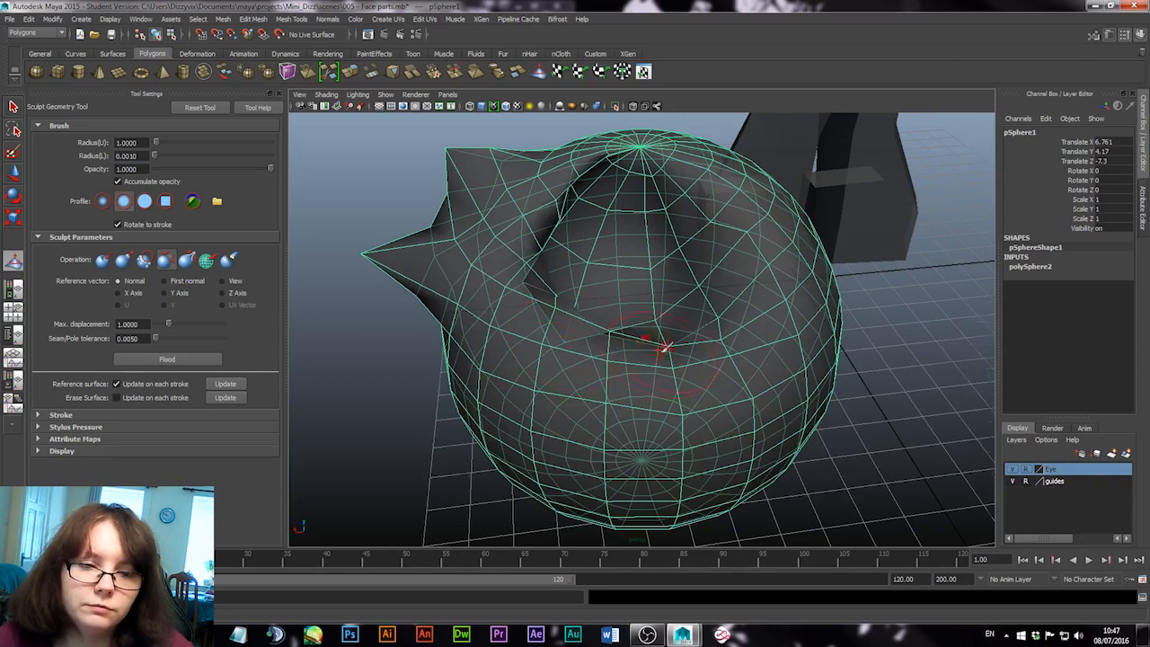
mouse_move(665, 346)
alt+mouse_down()
mouse_move(531, 367)
mouse_move(689, 328)
alt+mouse_up()
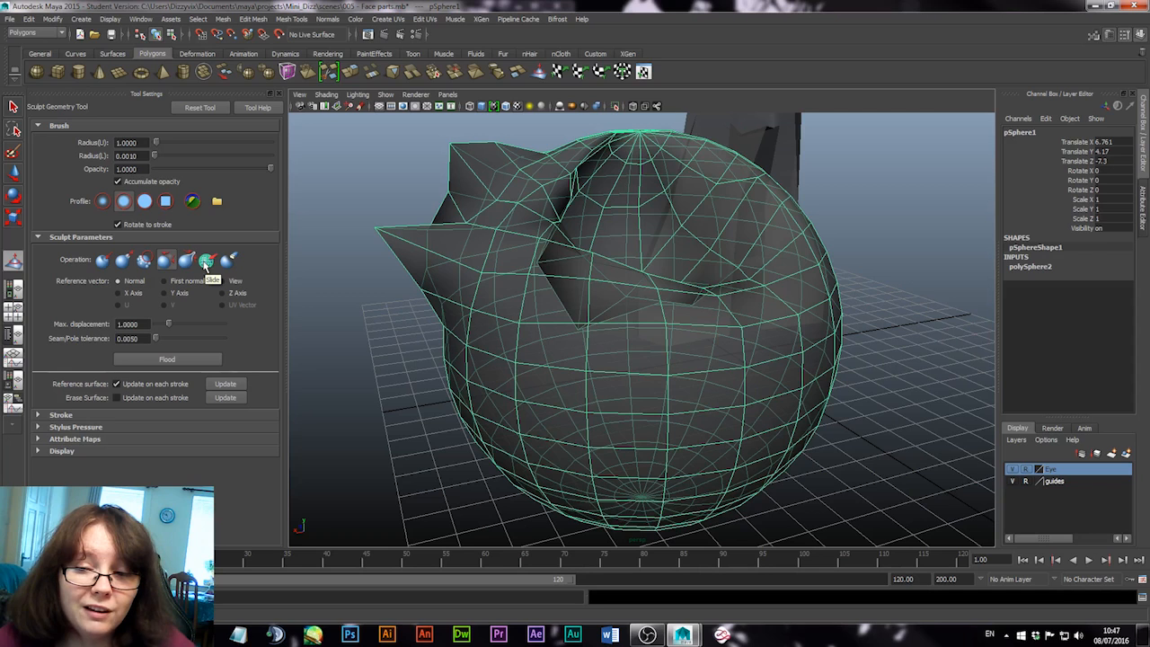
Switch briefly to the Slide operation, then brush away all the sculpting on the sphere with the Erase operation
click(205, 261)
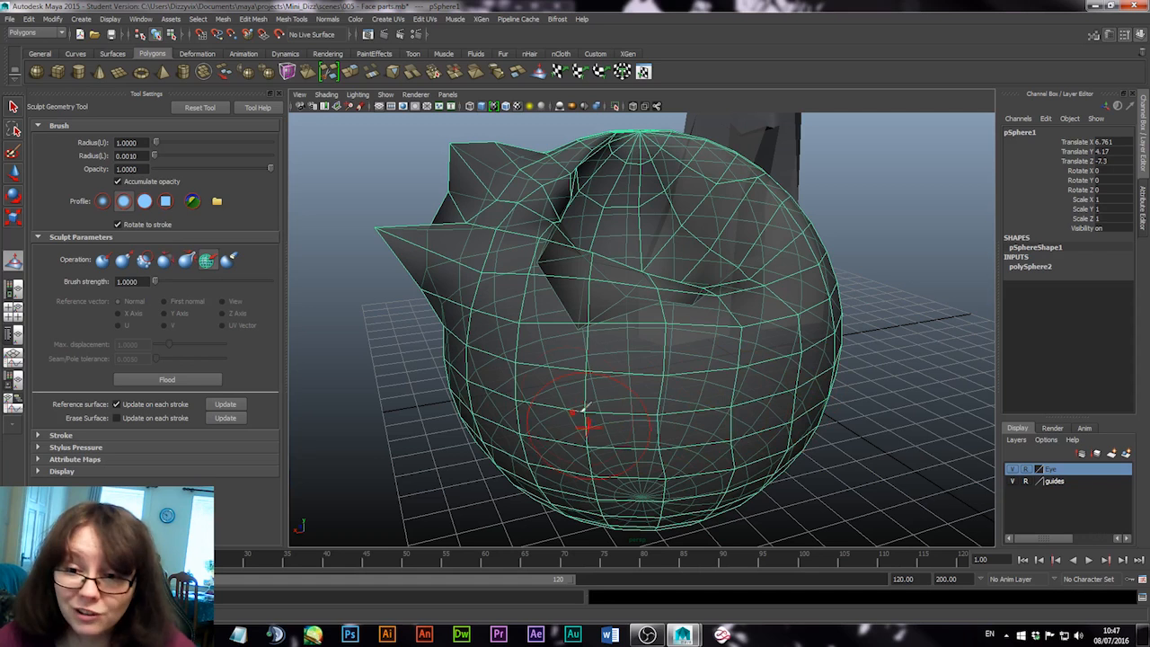
click(228, 261)
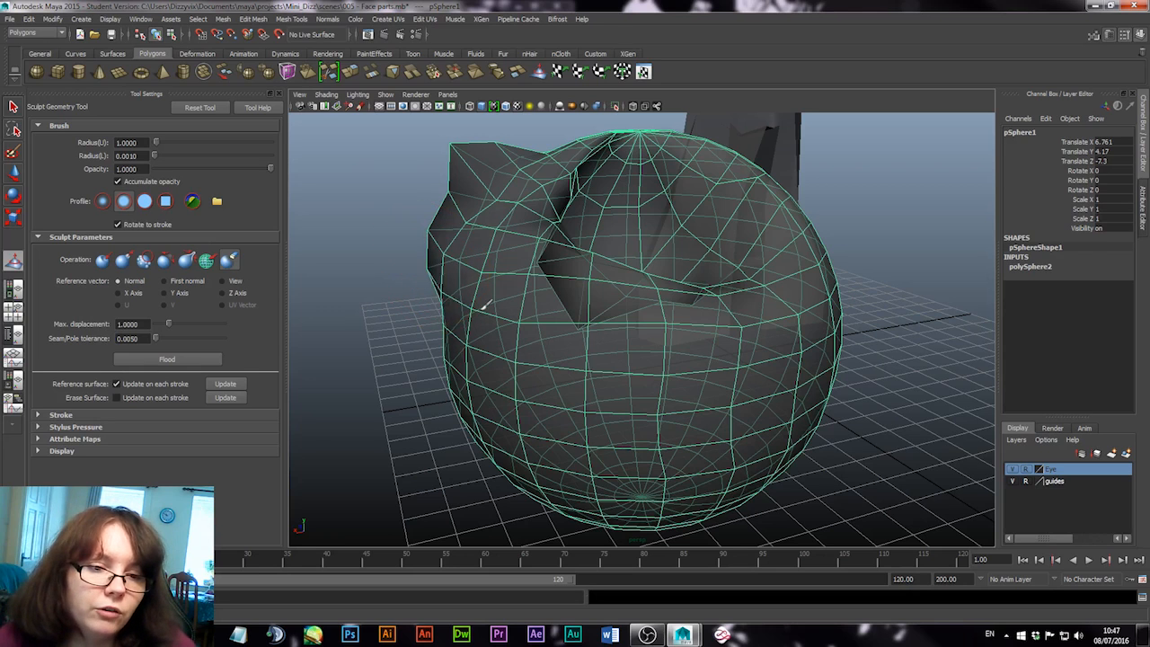
alt+drag(486, 304, 520, 291)
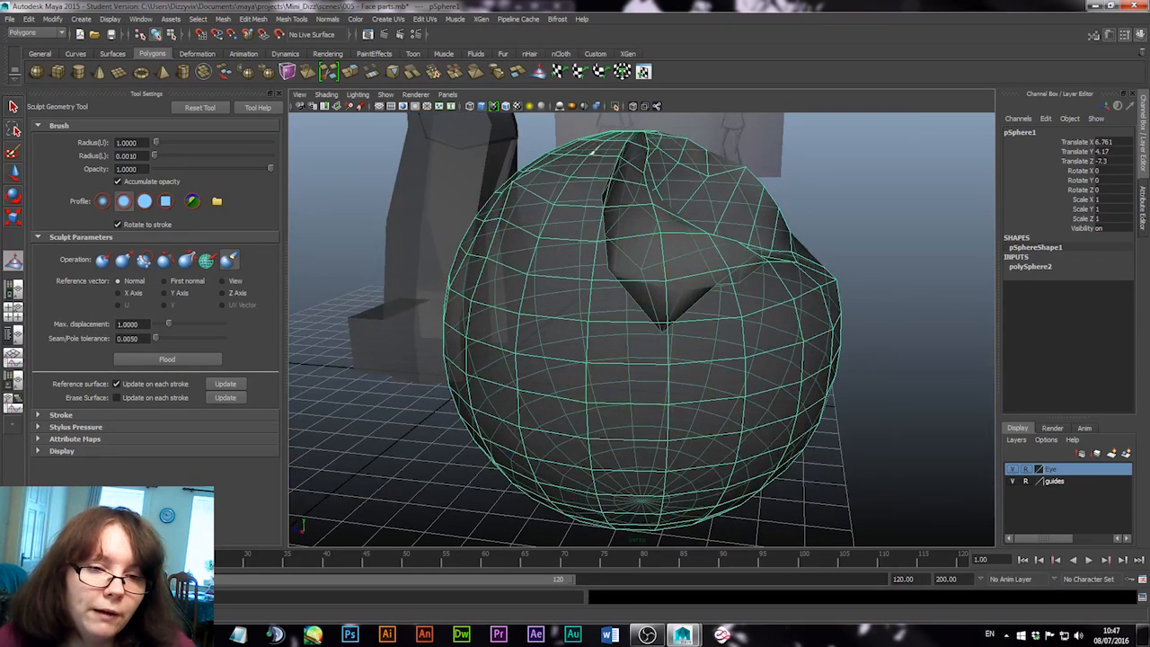
mouse_move(697, 300)
alt+mouse_down()
mouse_move(629, 310)
mouse_move(597, 287)
mouse_move(629, 355)
mouse_move(580, 282)
mouse_move(663, 320)
mouse_move(640, 325)
mouse_move(765, 336)
mouse_move(706, 444)
mouse_move(626, 540)
alt+mouse_up()
mouse_move(598, 194)
mouse_down()
mouse_move(696, 171)
mouse_move(657, 188)
mouse_up()
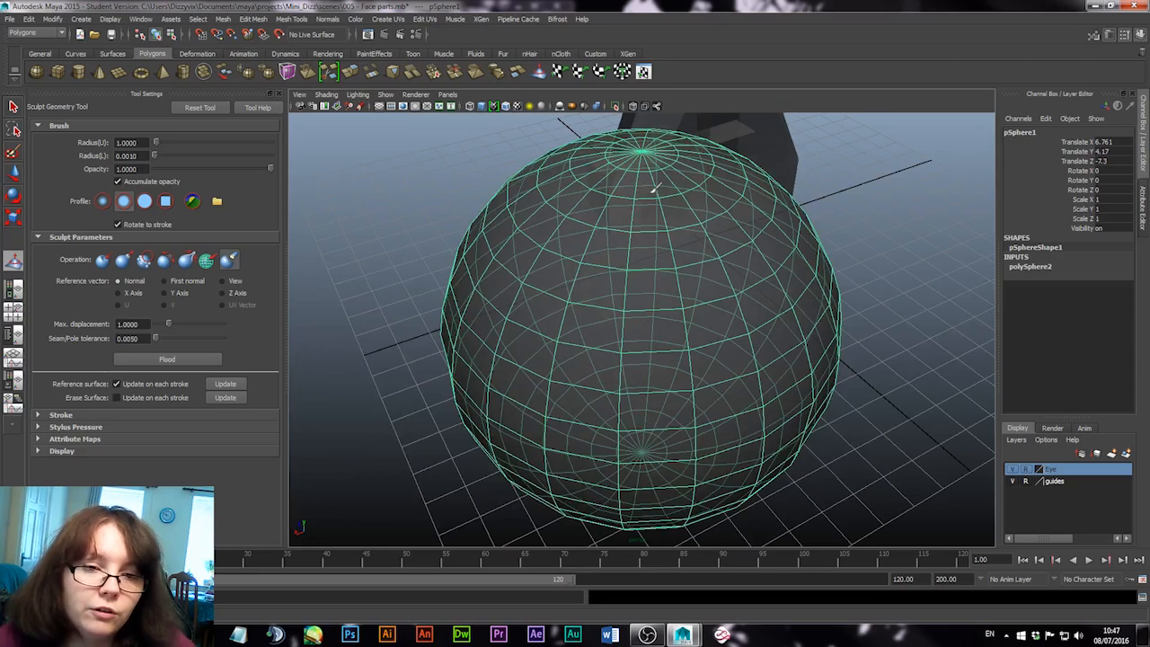
alt+drag(521, 337, 546, 370)
alt+drag(616, 327, 657, 174)
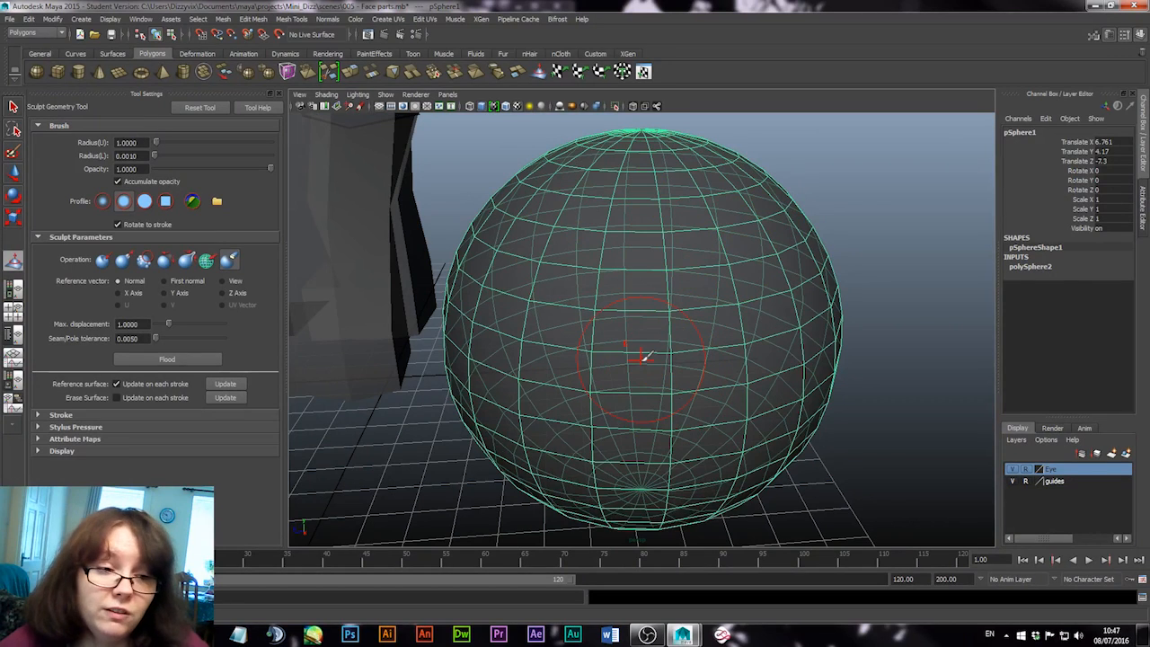
Flood the whole sphere repeatedly with the Push operation at opacity 1.0000 and maximum displacement 1.0000
click(103, 260)
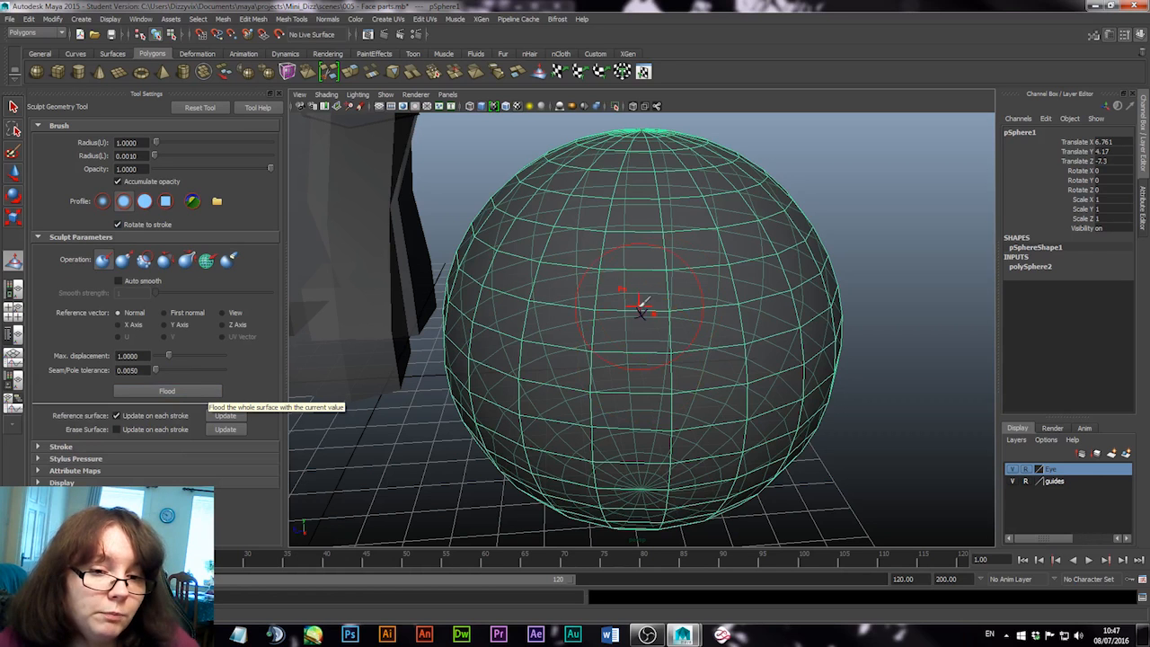
click(185, 392)
click(184, 392)
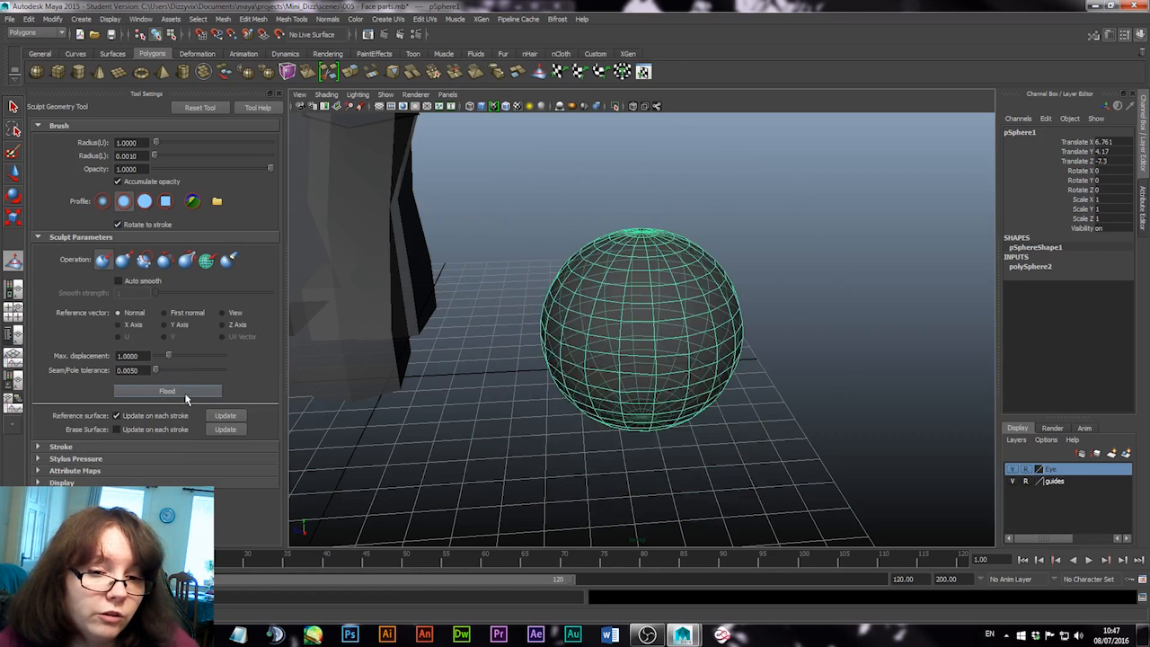
click(186, 394)
click(186, 394)
click(186, 395)
click(186, 396)
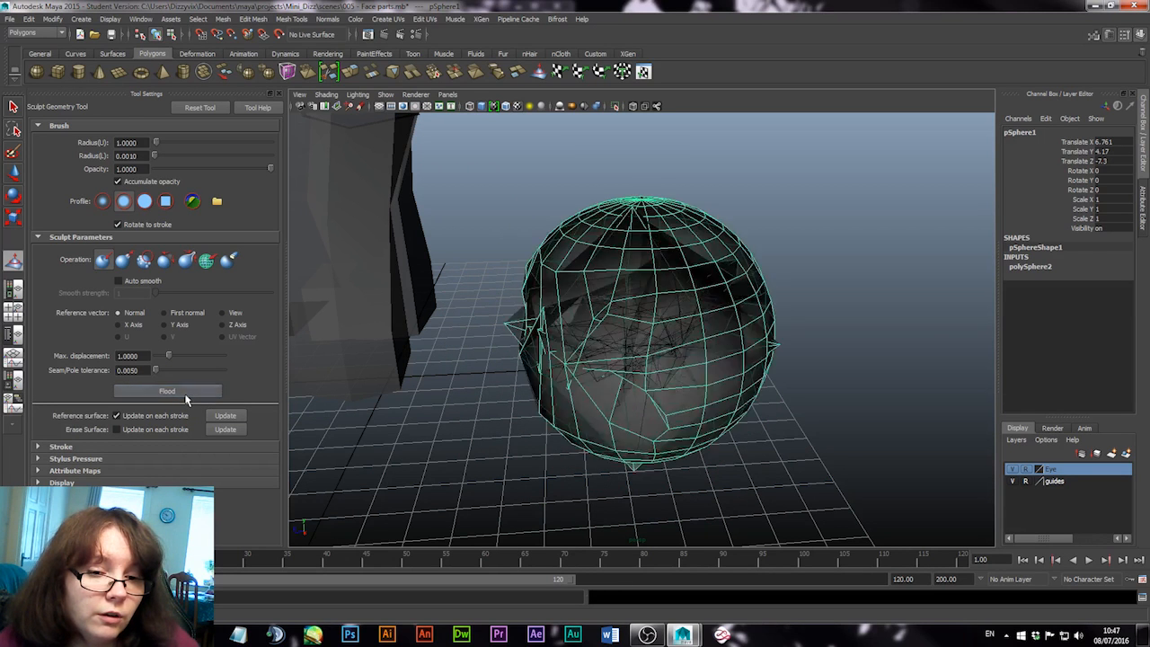
click(186, 396)
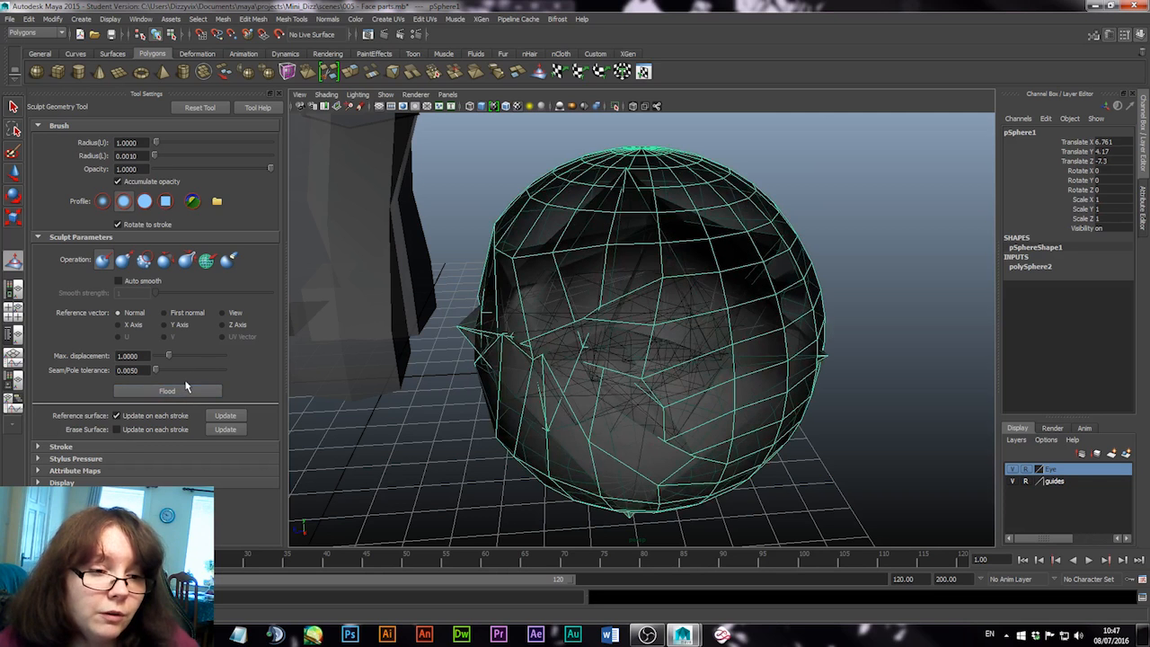
Undo all the Push floods on the sphere
key(ctrl+z)
key(ctrl+z)
key(ctrl+z)
key(ctrl+z)
key(ctrl+z)
key(ctrl+z)
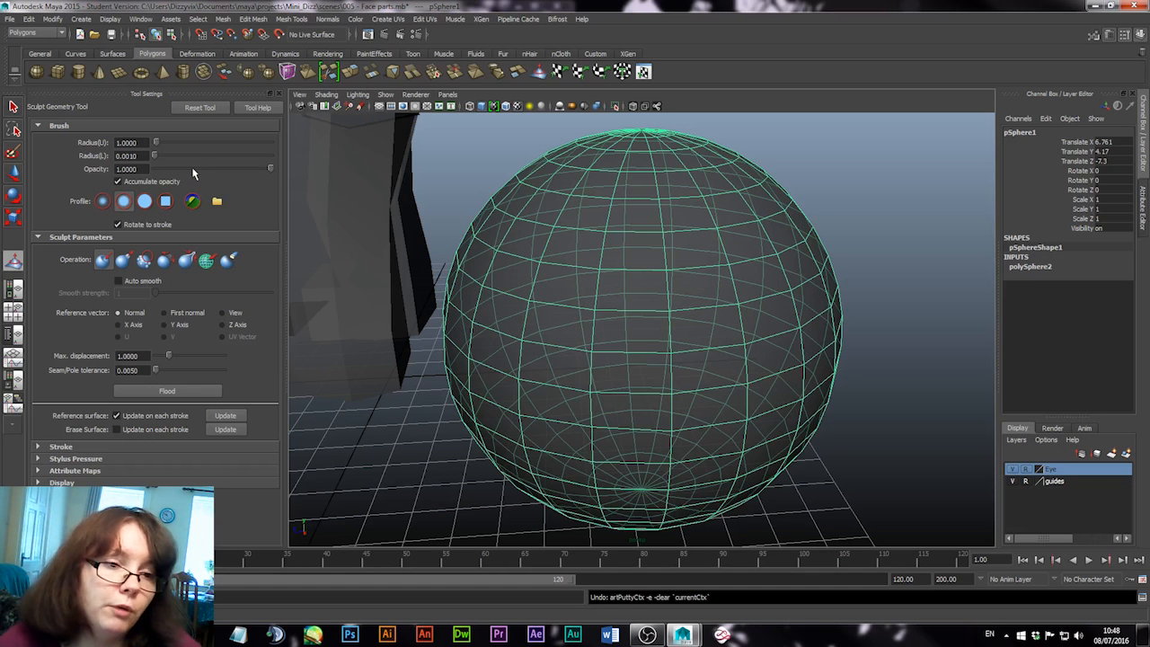
Set the brush opacity to 0.2216 with the Gaussian profile and push shallow strokes into the sphere, using a 0.2248 radius for fine marks
drag(202, 167, 180, 172)
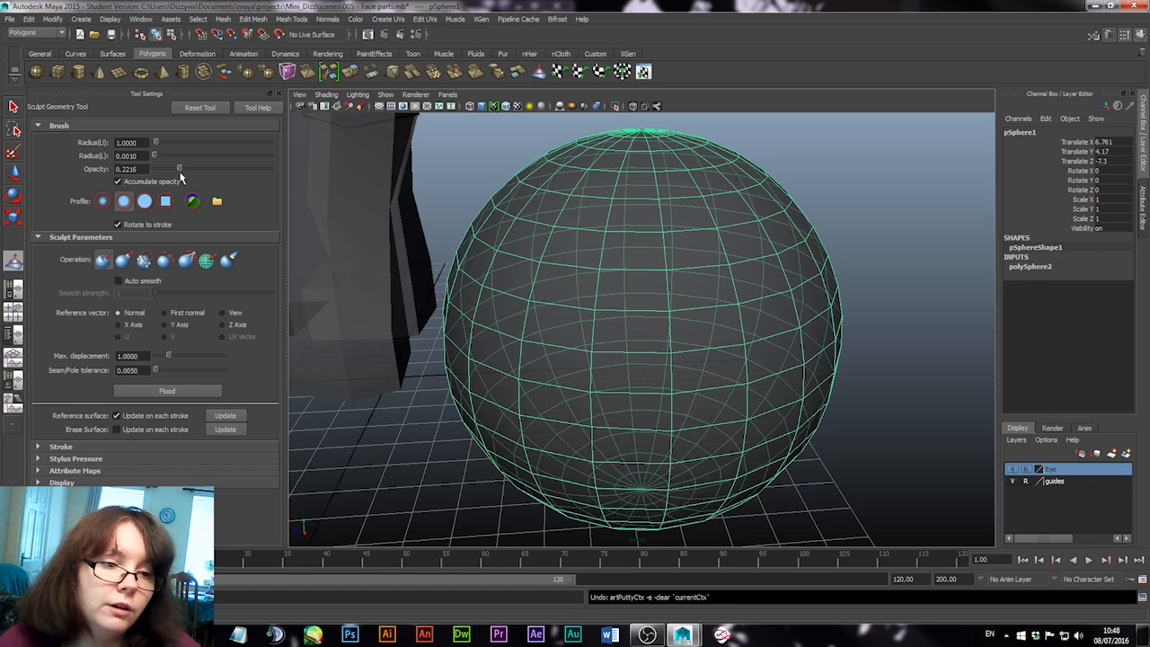
click(106, 204)
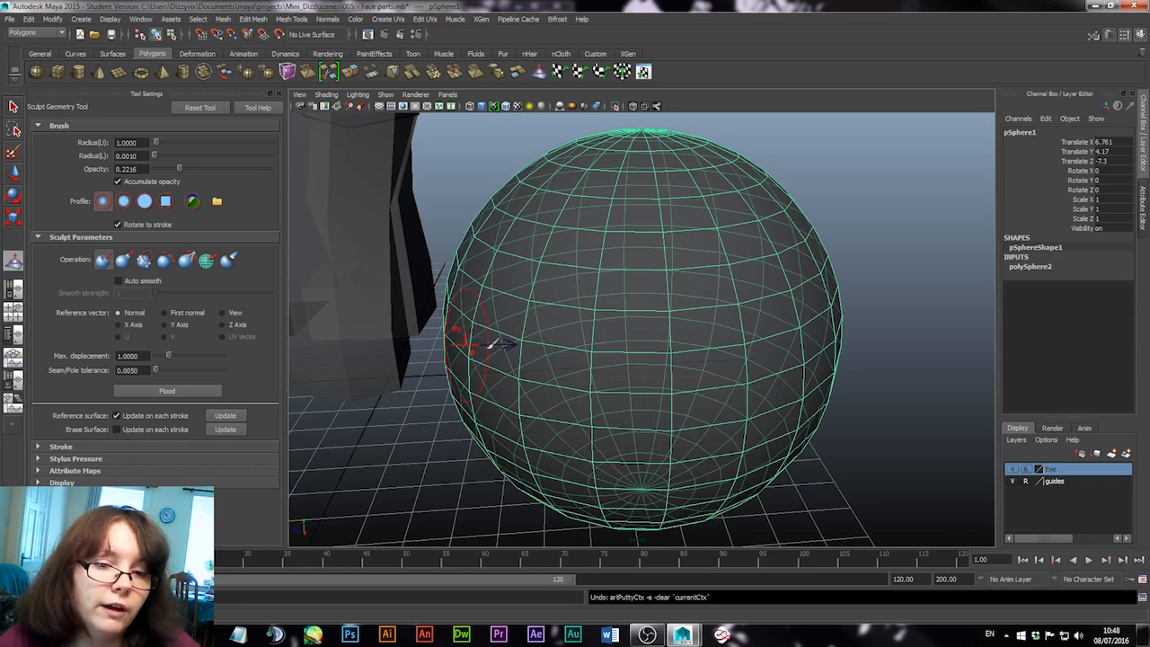
mouse_move(570, 349)
mouse_down()
mouse_move(554, 351)
mouse_move(635, 304)
mouse_up()
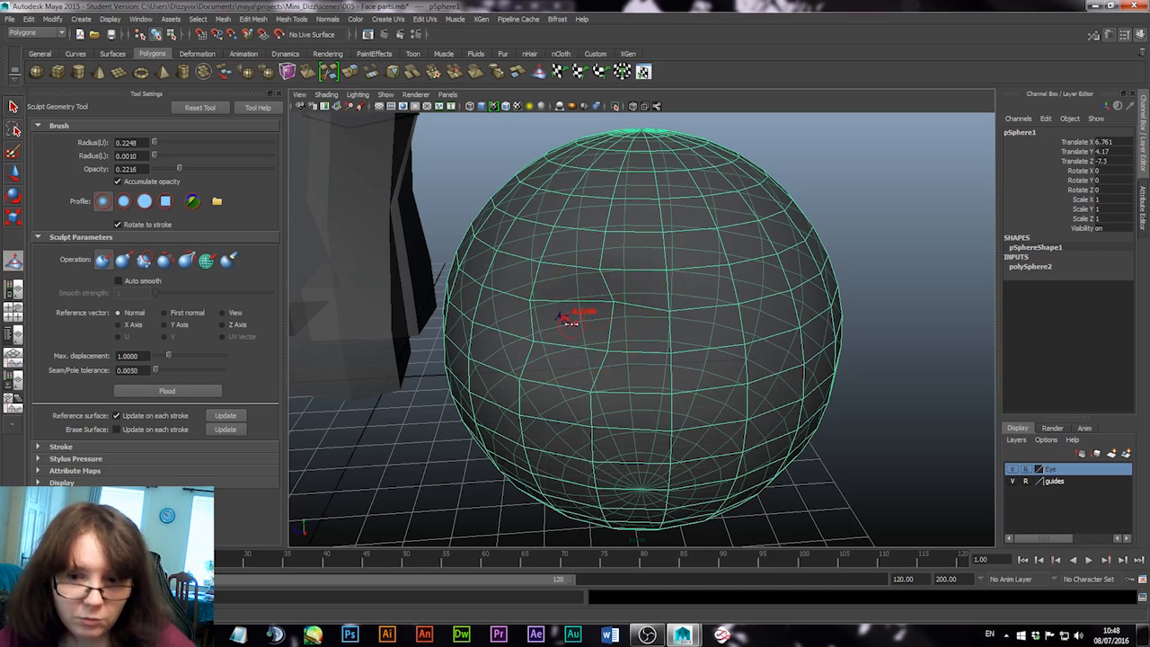
mouse_move(574, 324)
mouse_down()
mouse_move(603, 320)
mouse_move(635, 281)
mouse_up()
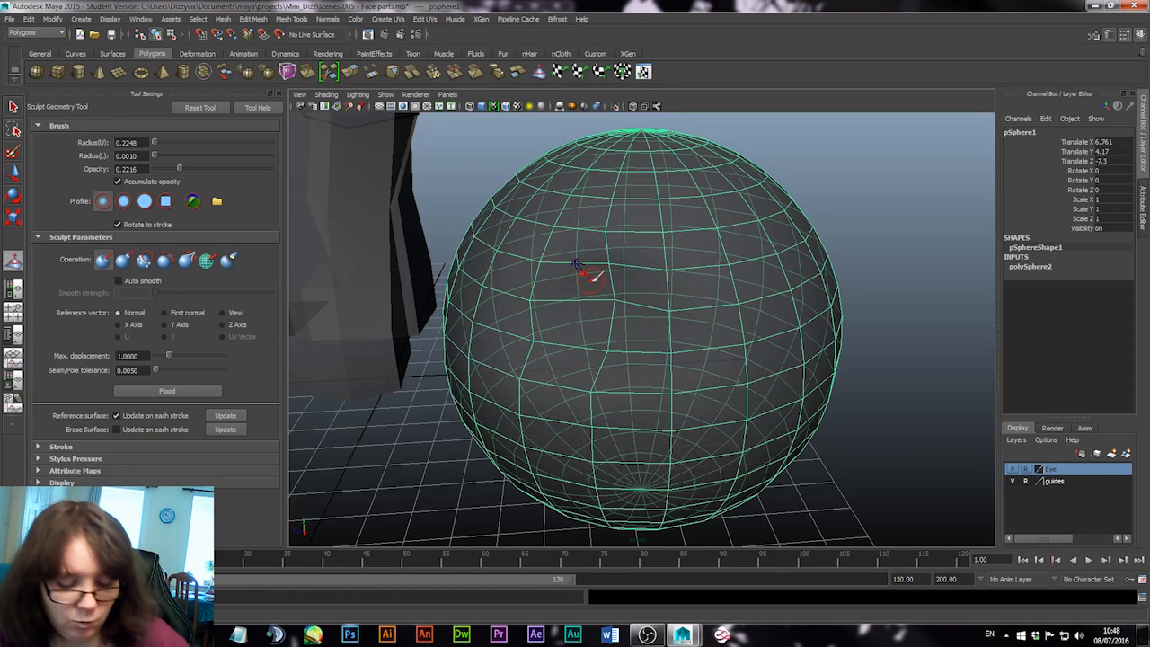
drag(538, 293, 637, 261)
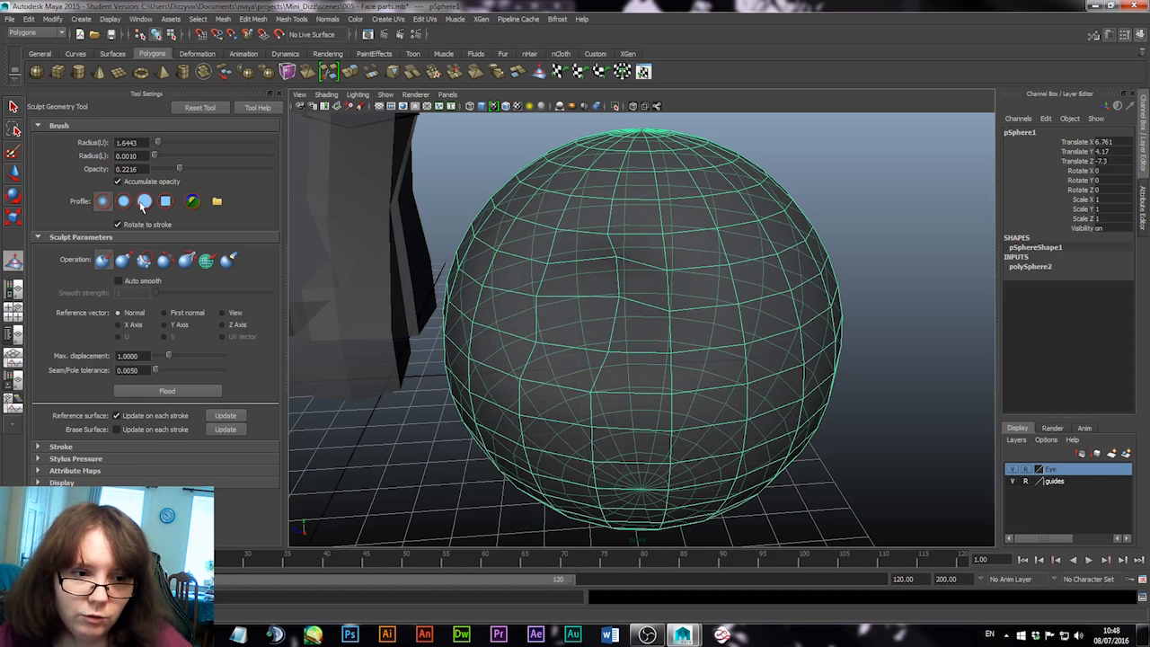
Push a broad dent into the sphere with the Solid profile at radius 1.6443, then extend its edge with the Gaussian profile
click(142, 204)
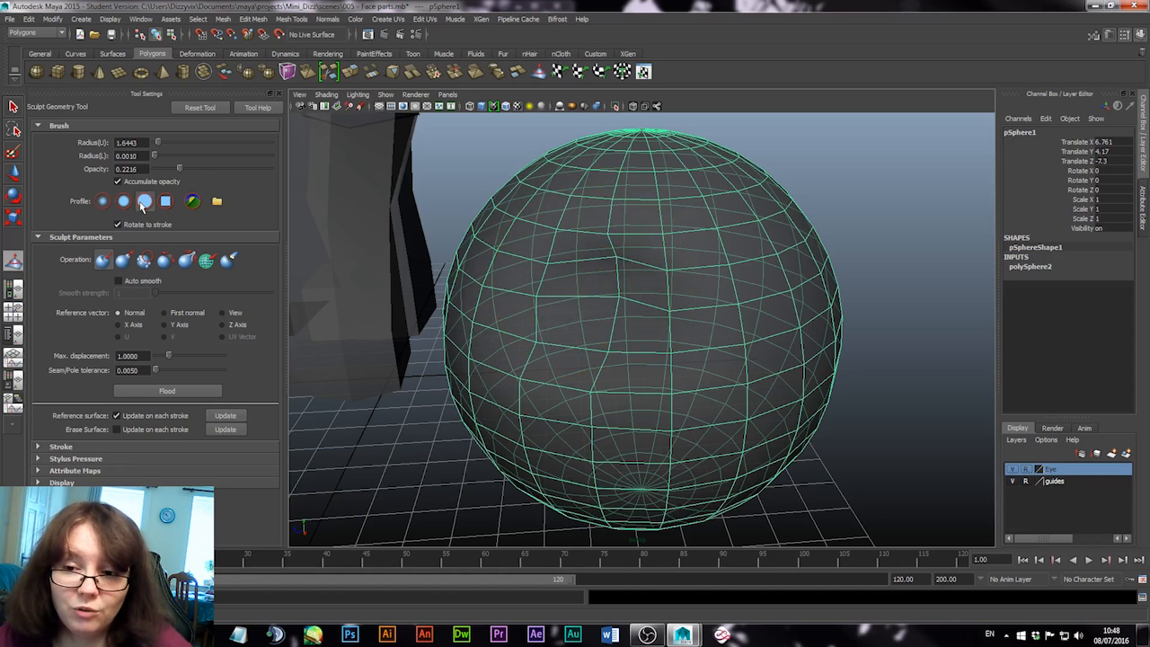
mouse_move(600, 263)
mouse_down()
mouse_move(599, 322)
mouse_move(621, 286)
mouse_move(656, 301)
mouse_move(610, 280)
mouse_move(642, 254)
mouse_move(641, 217)
mouse_up()
click(102, 202)
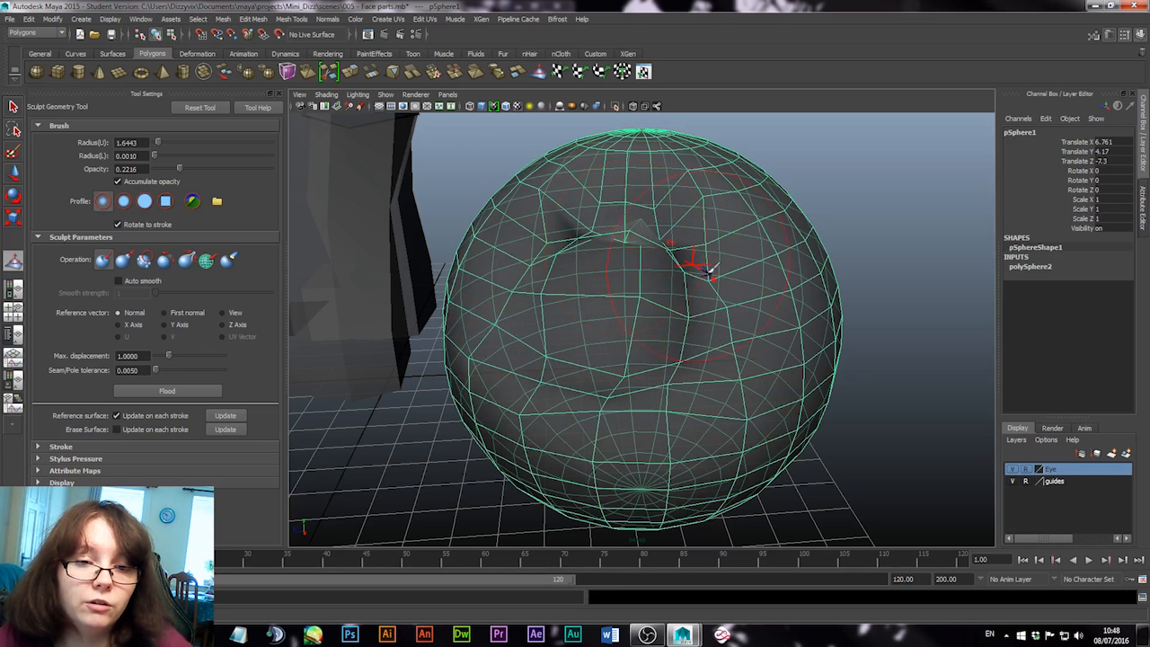
mouse_move(708, 273)
mouse_down()
mouse_move(700, 316)
mouse_move(724, 272)
mouse_up()
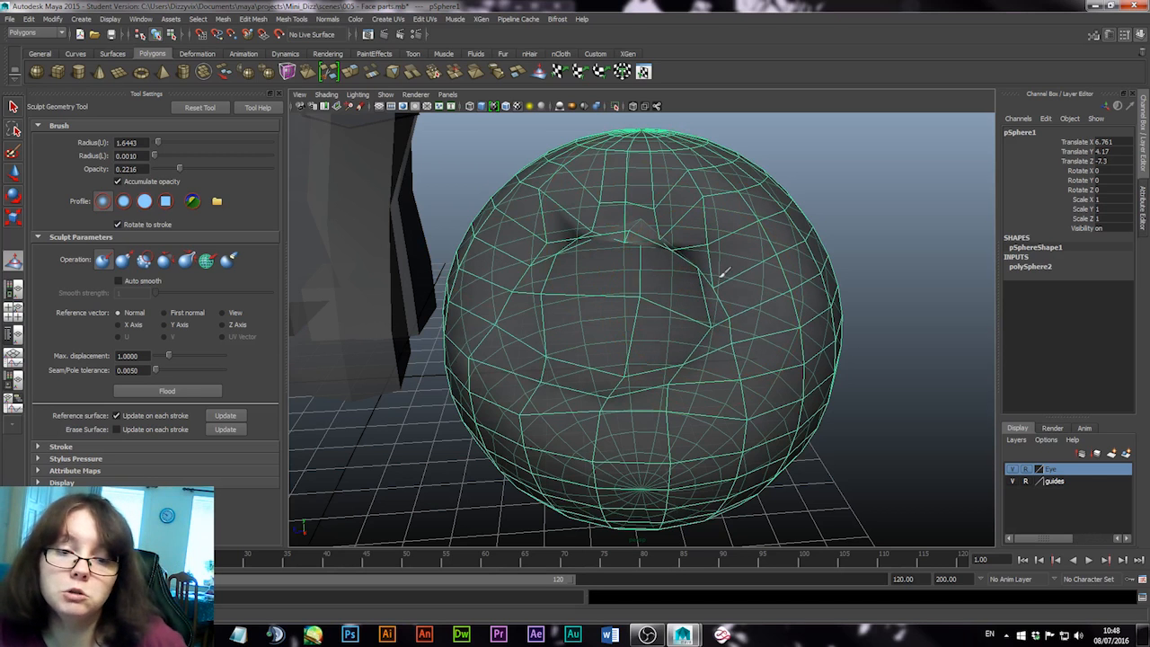
drag(712, 331, 728, 299)
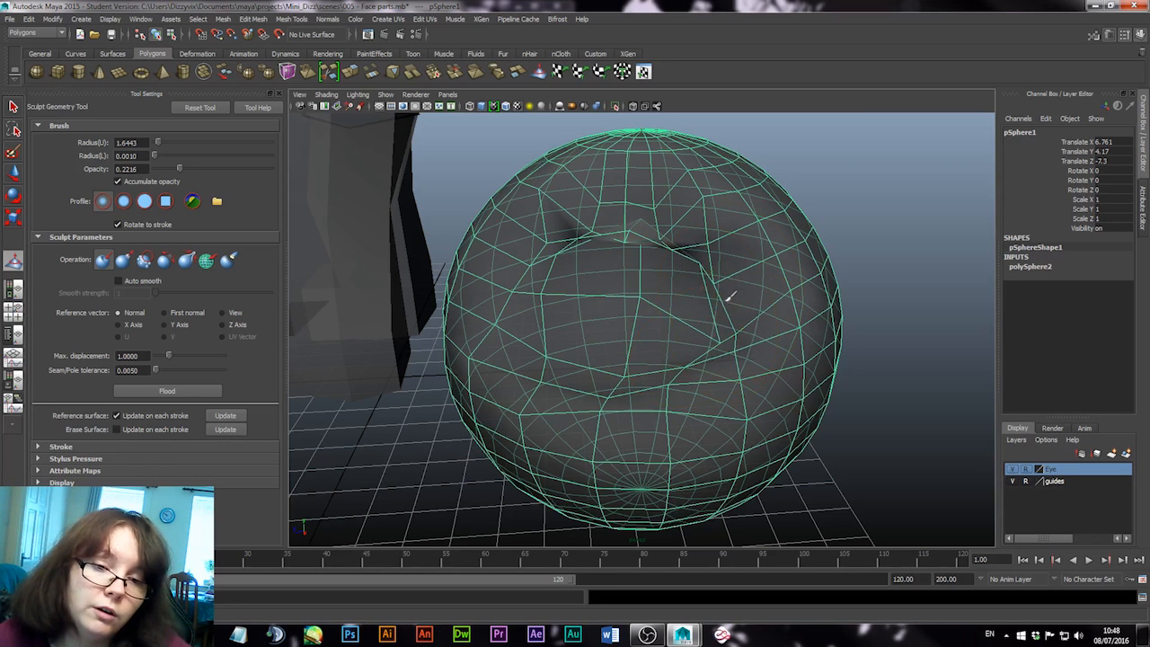
mouse_move(623, 352)
alt+mouse_down()
mouse_move(668, 321)
mouse_move(537, 360)
alt+mouse_up()
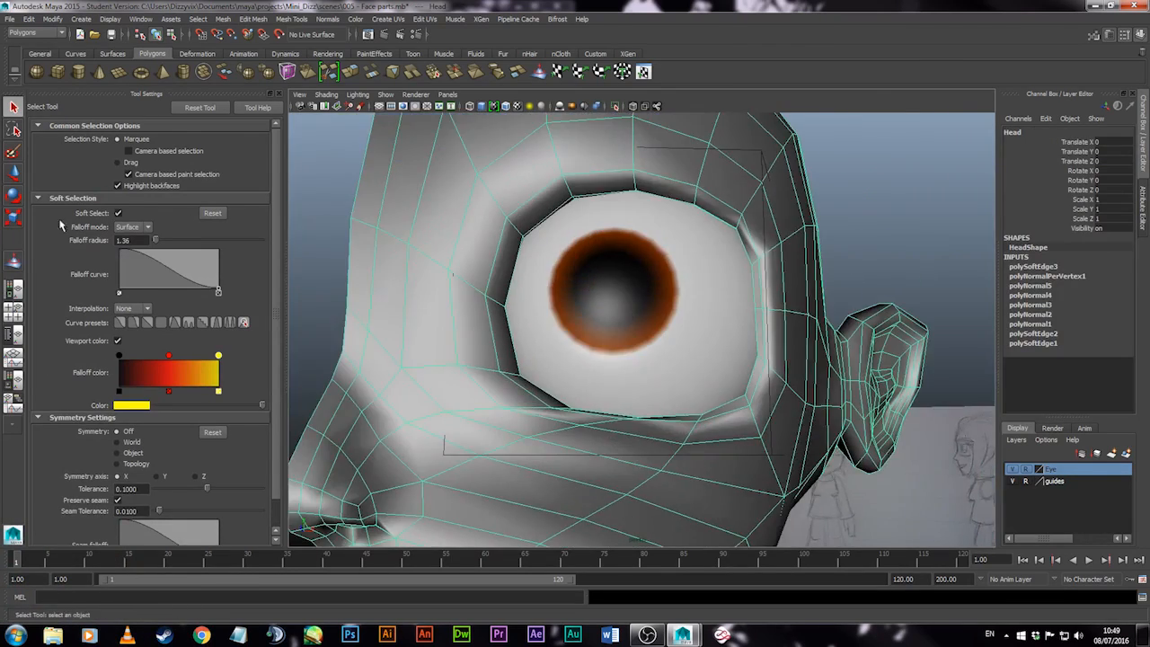
Sculpt the head around the left eye socket with a 0.1311-radius Push brush, then switch to Smooth with a 0.2651 radius
key(ctrl+z)
mouse_move(562, 447)
alt+mouse_down()
mouse_move(585, 386)
mouse_move(437, 362)
mouse_move(505, 377)
mouse_move(521, 419)
mouse_move(745, 403)
mouse_move(770, 329)
mouse_move(825, 295)
mouse_move(847, 236)
alt+mouse_up()
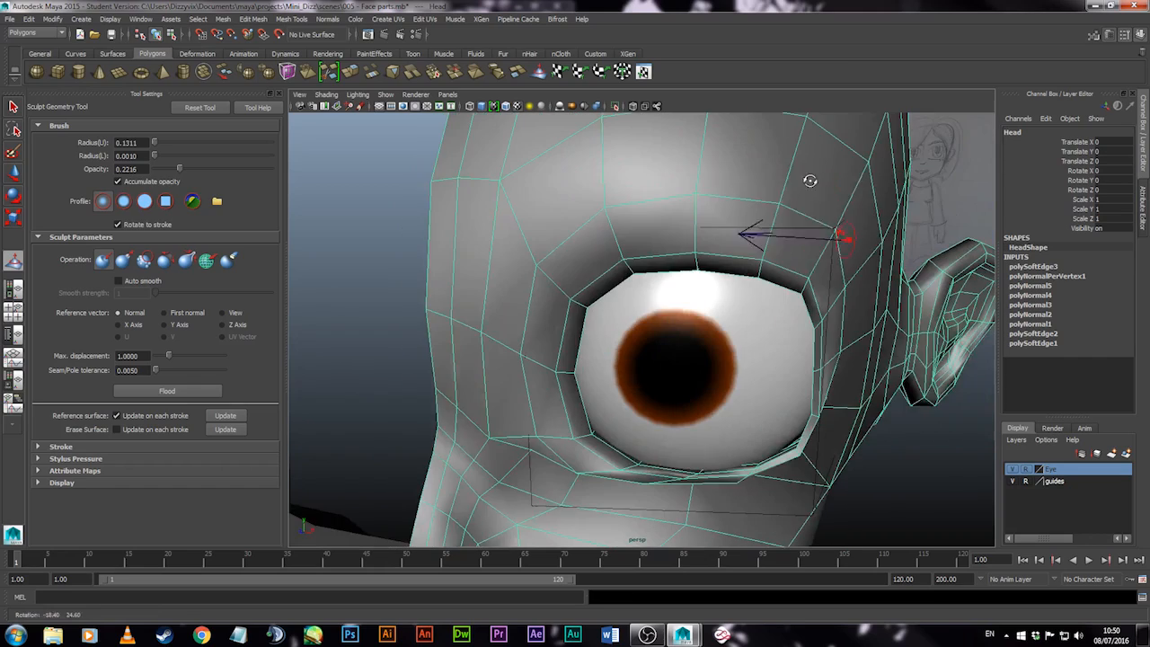
drag(770, 200, 809, 202)
mouse_move(645, 194)
alt+mouse_down()
mouse_move(629, 174)
mouse_move(527, 206)
mouse_move(506, 359)
alt+mouse_up()
click(143, 260)
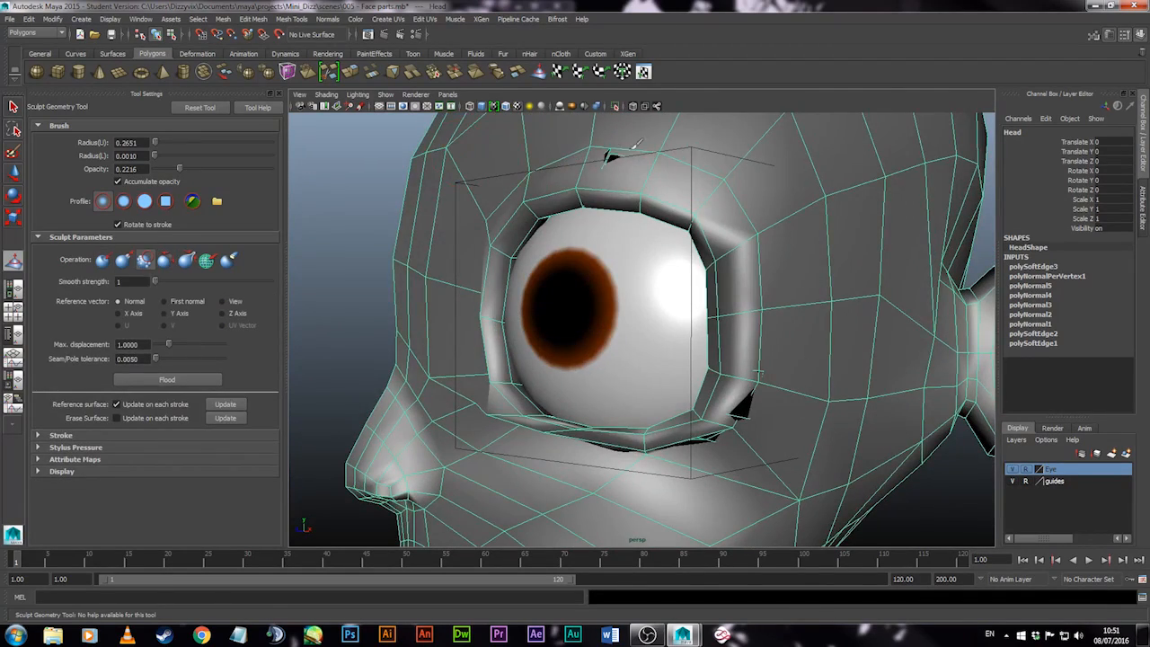
alt+drag(580, 147, 674, 221)
alt+drag(657, 265, 765, 247)
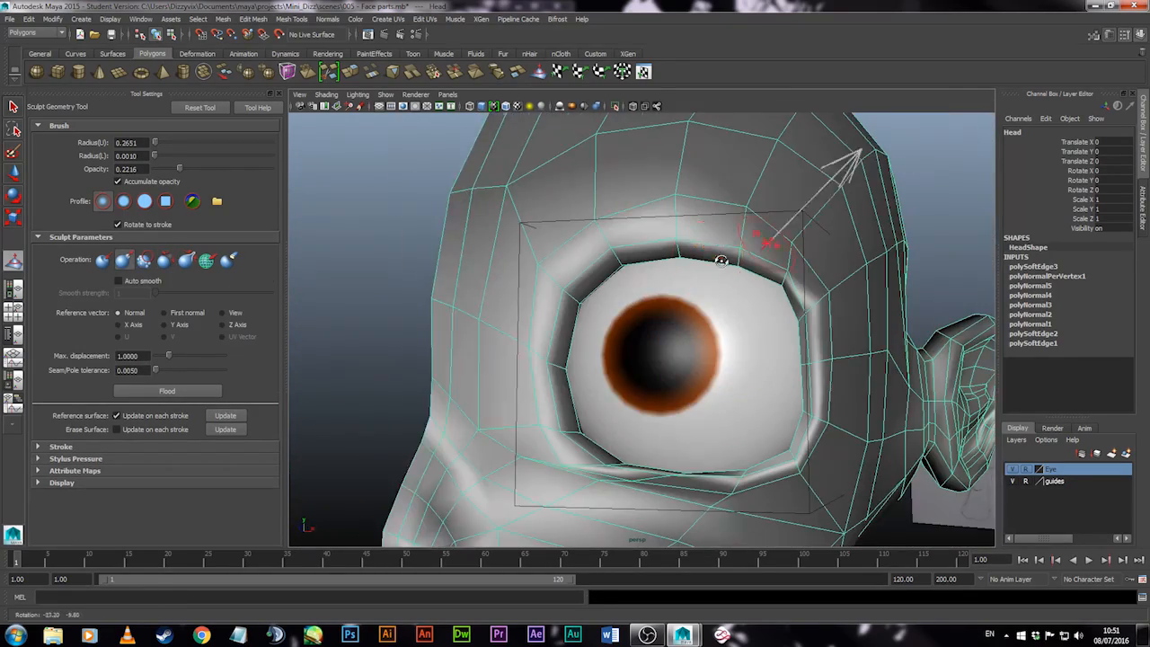
Keep the viewport's Show options open as a floating window and toggle Selection Highlighting off and back on
click(386, 94)
click(391, 104)
drag(418, 98, 1046, 59)
click(1051, 522)
mouse_move(539, 360)
alt+mouse_down()
mouse_move(477, 380)
mouse_move(431, 326)
mouse_move(584, 210)
mouse_move(641, 243)
mouse_move(454, 333)
mouse_move(758, 192)
mouse_move(572, 323)
alt+mouse_up()
click(1051, 521)
Put the head in vertex mode and reposition vertices between the nose bridge and the lower rim of the eye socket
key(ctrl+z)
key(q)
right_drag(573, 323, 513, 323)
click(511, 336)
key(w)
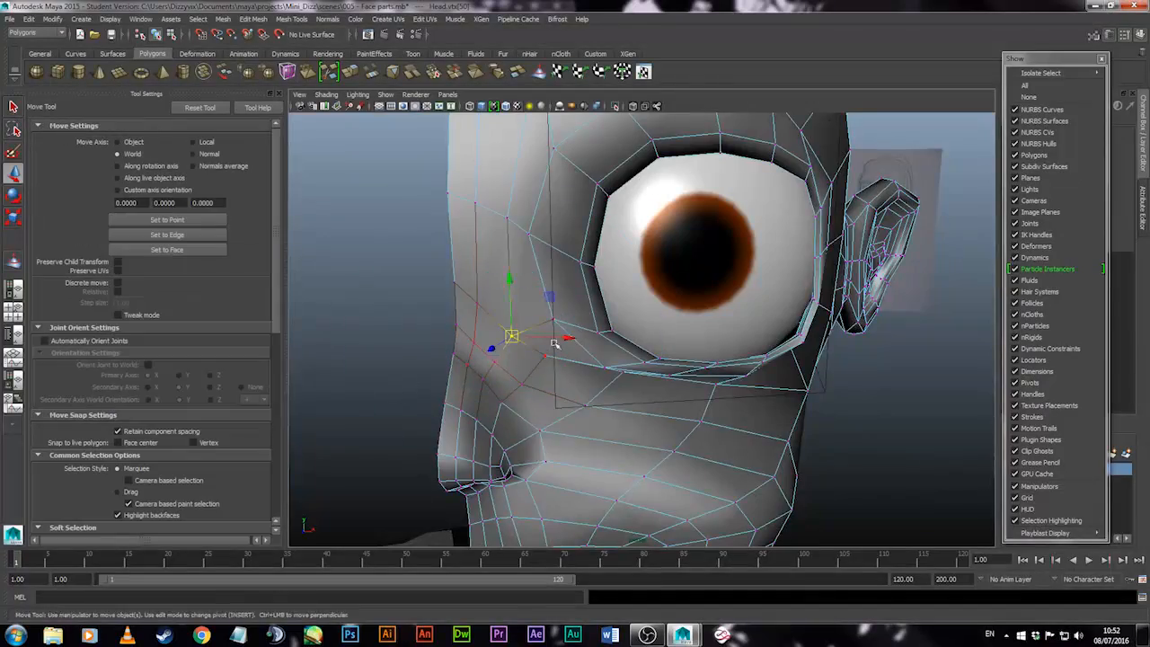
scroll(544, 360, up, 3)
alt+drag(544, 376, 620, 288)
click(689, 159)
click(616, 279)
drag(570, 280, 675, 336)
click(609, 401)
click(669, 243)
alt+drag(668, 243, 548, 305)
click(651, 368)
alt+right_drag(697, 476, 719, 492)
click(614, 393)
click(585, 455)
Insert an edge loop around the side of the nose and the nostril with the Insert Edge Loop Tool
alt+drag(596, 329, 575, 424)
click(286, 19)
click(319, 153)
click(614, 385)
alt+drag(614, 385, 629, 311)
alt+right_drag(719, 395, 837, 483)
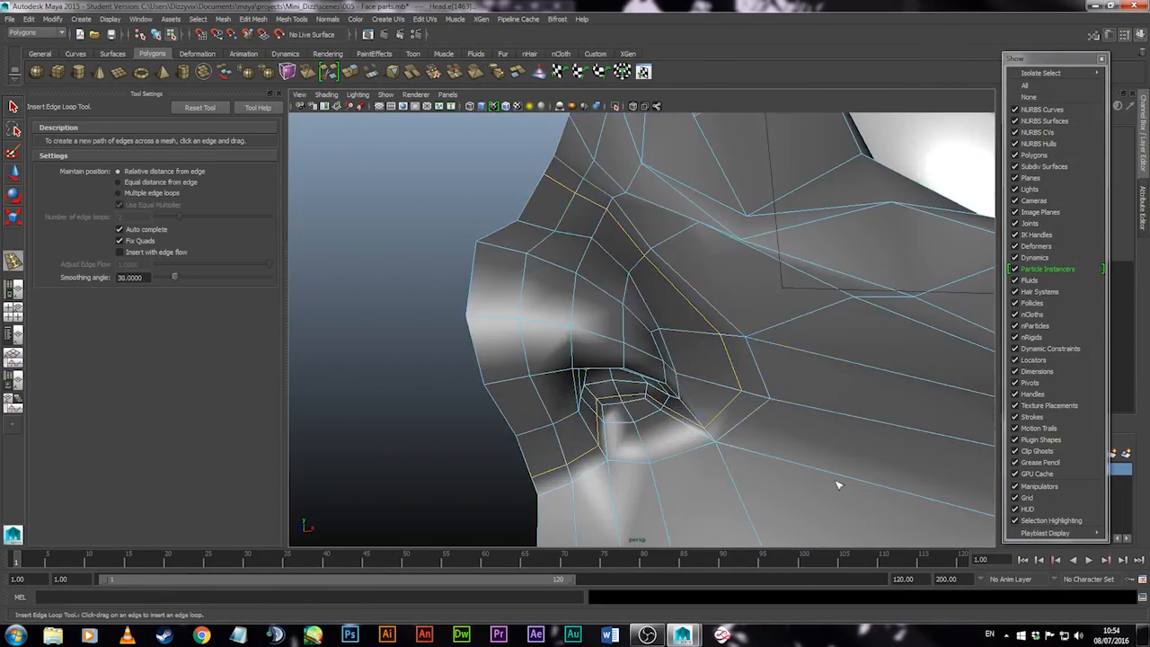
Select the vertex loop running around the outside of the nostril and move it inward toward the nose
key(e)
right_drag(629, 192, 575, 191)
key(q)
click(742, 391)
shift+double_click(720, 336)
key(w)
drag(730, 308, 706, 312)
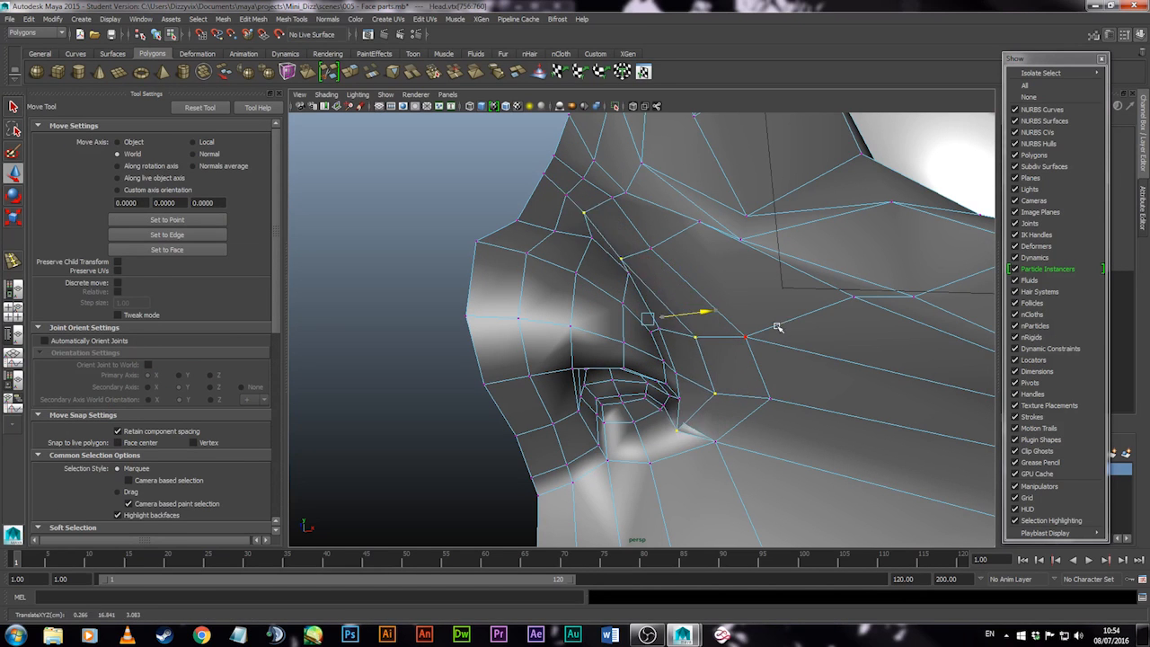
Check an edge beside the nostril in edge mode, then return to vertex mode and shift a vertex at the nostril's outer side
alt+drag(807, 396, 822, 377)
right_drag(809, 369, 809, 310)
click(715, 372)
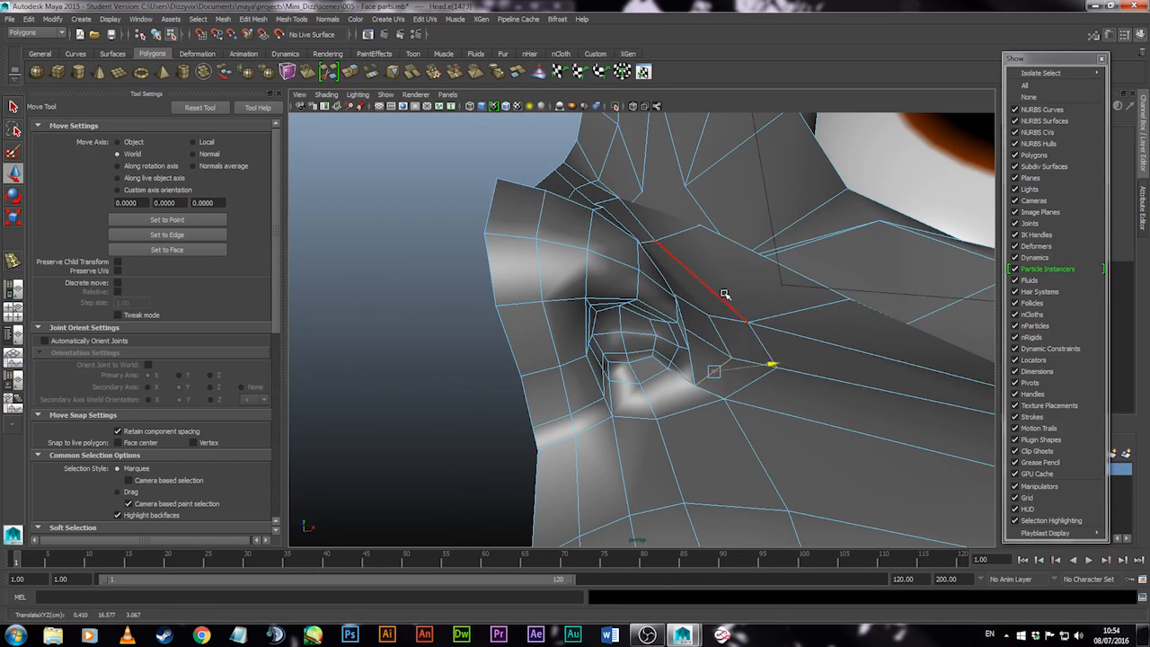
alt+drag(745, 341, 637, 362)
right_drag(637, 362, 585, 365)
click(644, 407)
drag(644, 359, 676, 355)
alt+drag(636, 429, 775, 378)
alt+drag(775, 380, 620, 395)
Nudge individual vertices around the nostril and the base of the nose to refine the underside's shape
click(636, 437)
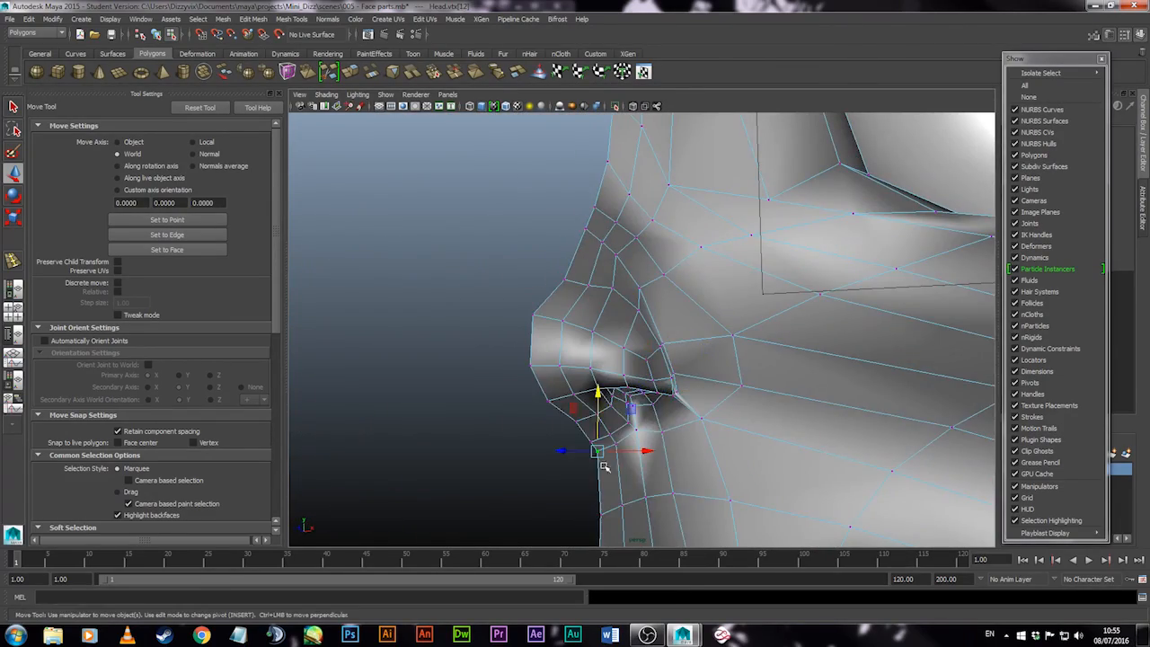
drag(687, 437, 680, 437)
alt+drag(670, 448, 709, 428)
drag(633, 381, 633, 372)
alt+drag(638, 373, 670, 398)
click(612, 394)
alt+drag(672, 404, 624, 442)
drag(531, 444, 526, 445)
Move vertices on the side of the nose above the nostril to round out the nostril wing
alt+drag(557, 442, 629, 386)
click(657, 349)
drag(658, 300, 658, 293)
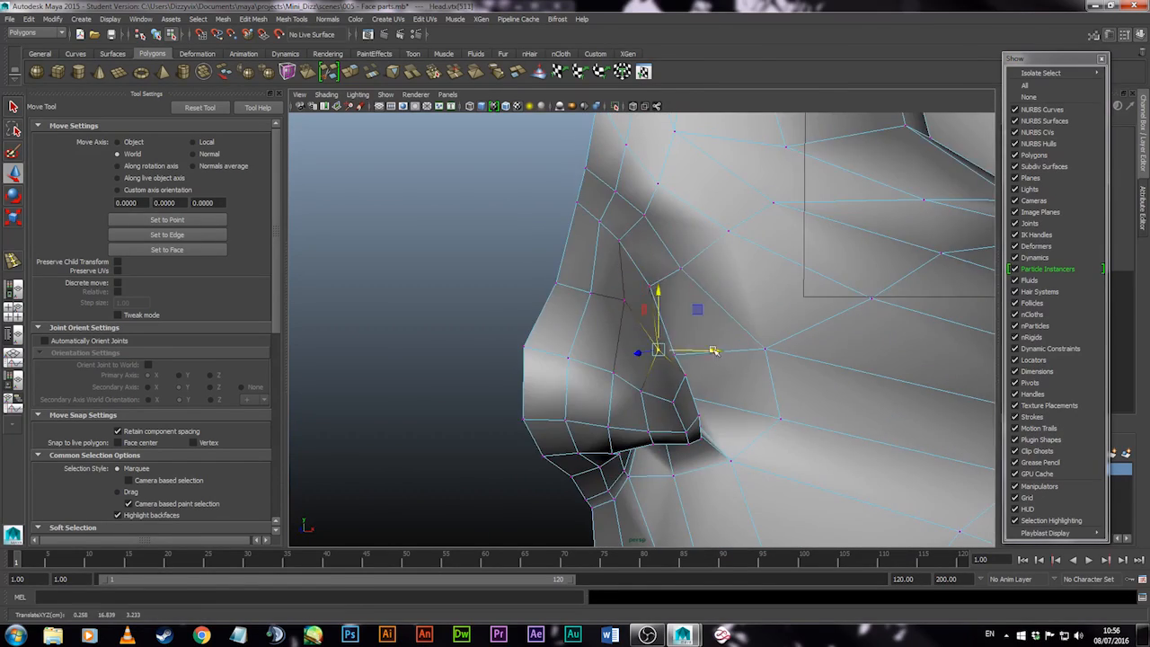
alt+drag(665, 360, 718, 378)
drag(764, 365, 785, 386)
click(667, 281)
drag(703, 288, 719, 325)
drag(737, 308, 727, 309)
alt+drag(725, 312, 601, 293)
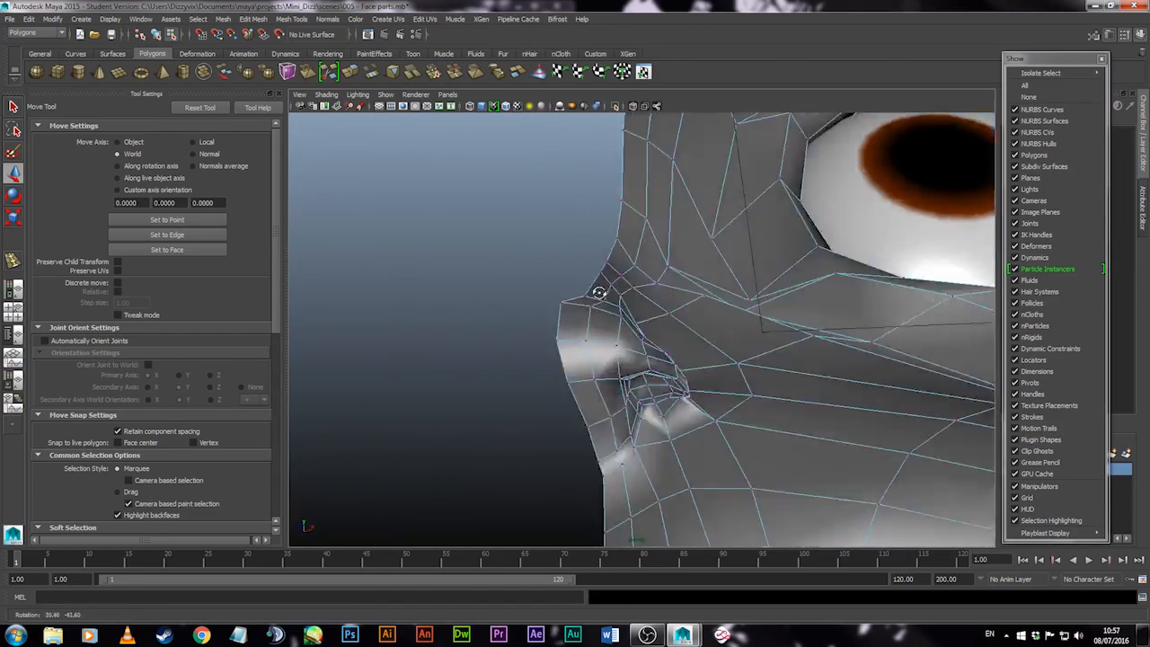
Return to object mode and relax the mesh beside the bridge of the nose with the Sculpt Geometry Tool
click(665, 328)
alt+drag(665, 328, 713, 359)
mouse_move(687, 363)
right_down()
mouse_move(733, 361)
mouse_move(730, 327)
right_up()
click(541, 73)
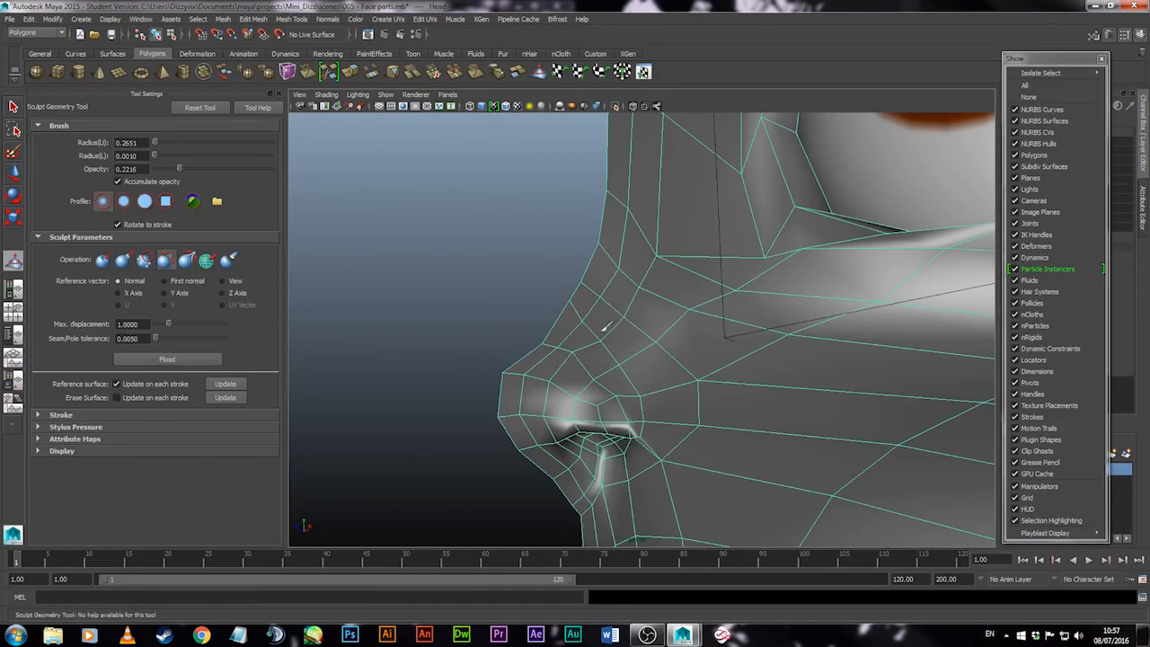
alt+drag(612, 339, 693, 410)
scroll(704, 417, down, 5)
scroll(624, 408, up, 5)
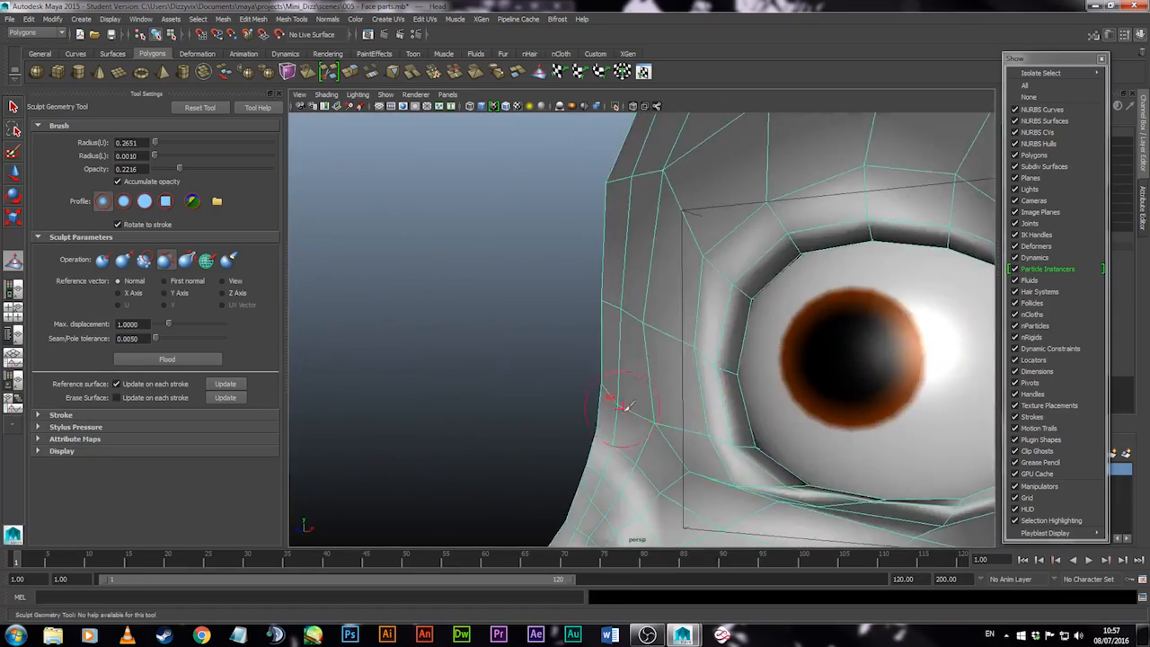
alt+drag(624, 408, 674, 409)
Leave sculpting for component editing and select points beside the nose bridge and the eye socket with the Move tool
key(q)
right_drag(692, 405, 643, 405)
click(658, 398)
key(w)
alt+drag(690, 417, 765, 457)
scroll(495, 311, down, 5)
scroll(781, 314, up, 5)
click(661, 333)
Try to extend the edge selection from the eye socket's outer rim toward the temple and move it
scroll(711, 408, up, 4)
click(704, 267)
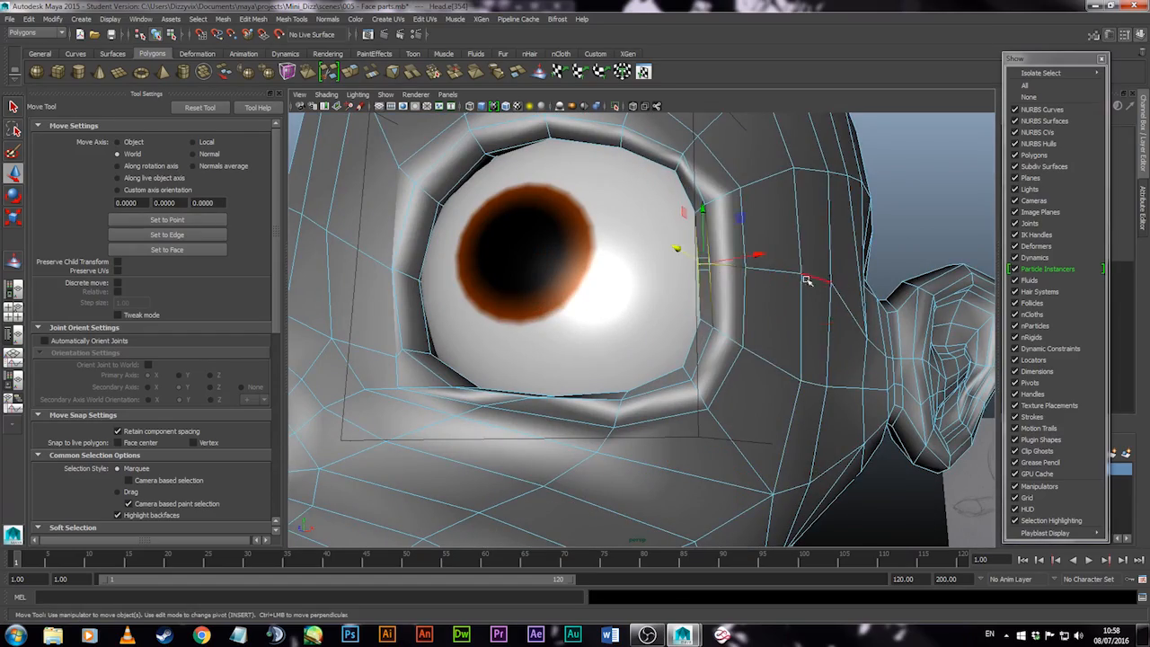
shift+double_click(806, 280)
drag(770, 220, 770, 249)
key(ctrl+z)
Select an edge on the outer side of the eye socket's rim and move it to fit the eyeball better
alt+drag(791, 349, 722, 386)
click(722, 385)
scroll(721, 385, up, 4)
drag(791, 401, 657, 441)
click(750, 388)
alt+middle_drag(596, 251, 596, 314)
scroll(596, 314, up, 4)
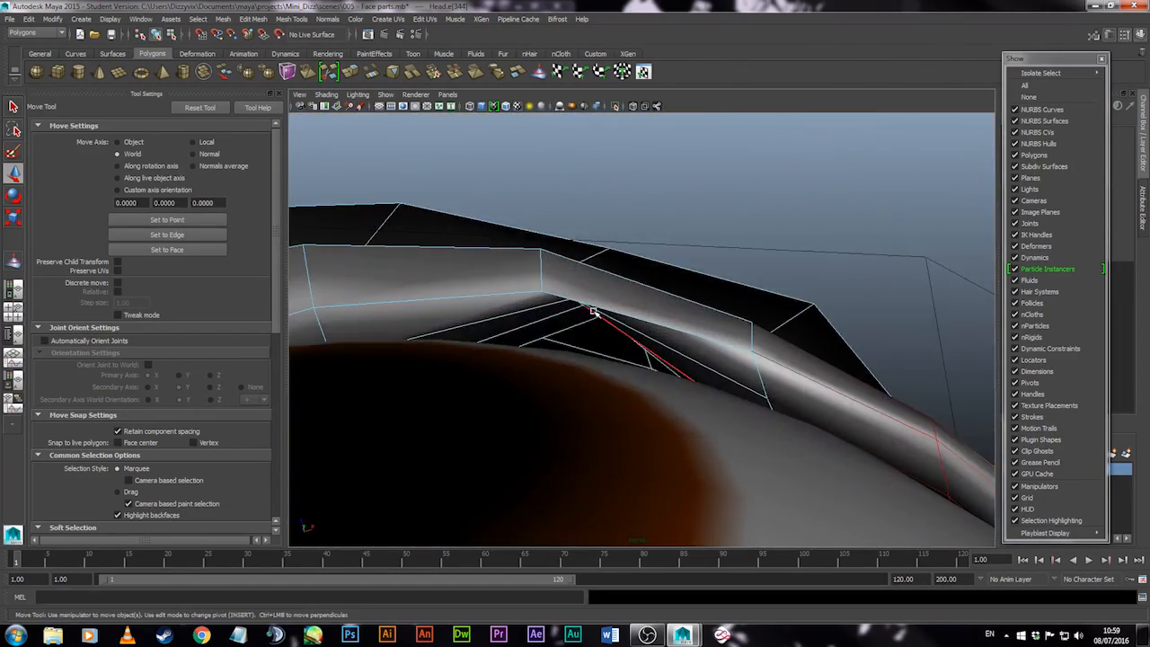
Select the edge at the lower outer corner of the eye socket and shift it outward around the eyeball
alt+drag(596, 314, 776, 372)
click(589, 340)
click(558, 261)
key(e)
key(w)
click(735, 412)
drag(680, 411, 899, 395)
drag(929, 403, 935, 403)
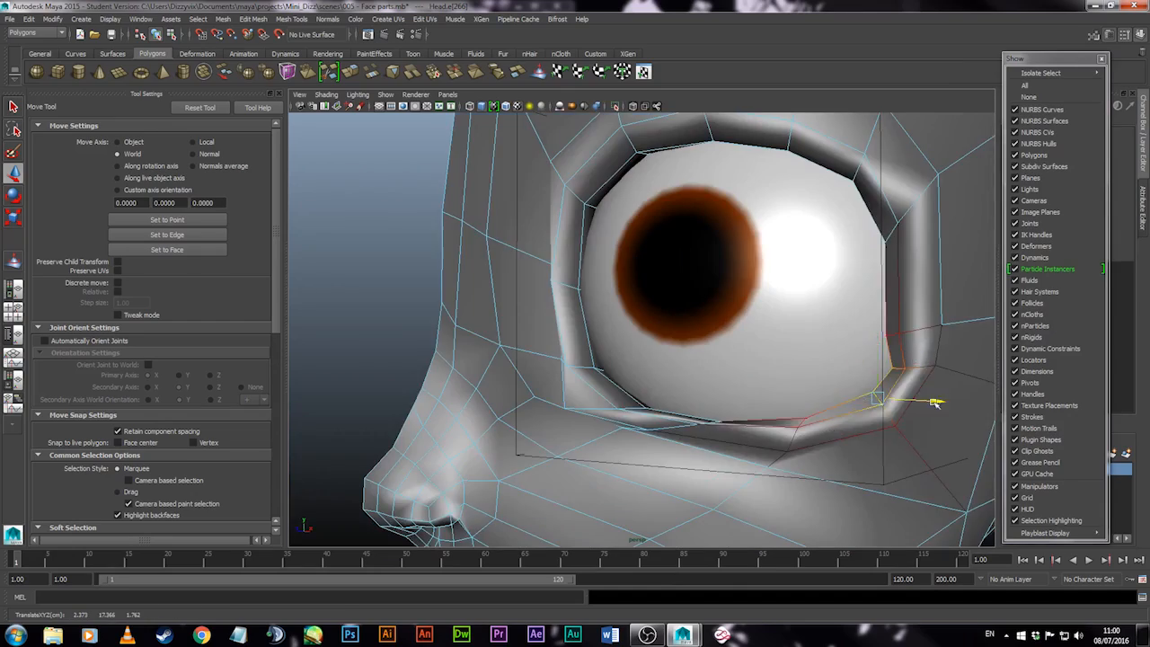
Select an edge on the eye socket's lower rim, lower it and shift it to follow the eyeball's curve
alt+drag(954, 335, 755, 440)
click(755, 442)
drag(758, 360, 765, 465)
drag(729, 343, 691, 401)
alt+drag(690, 401, 575, 423)
Nudge the edges of the eye socket's lower rim slightly downward beneath the eyeball
click(745, 447)
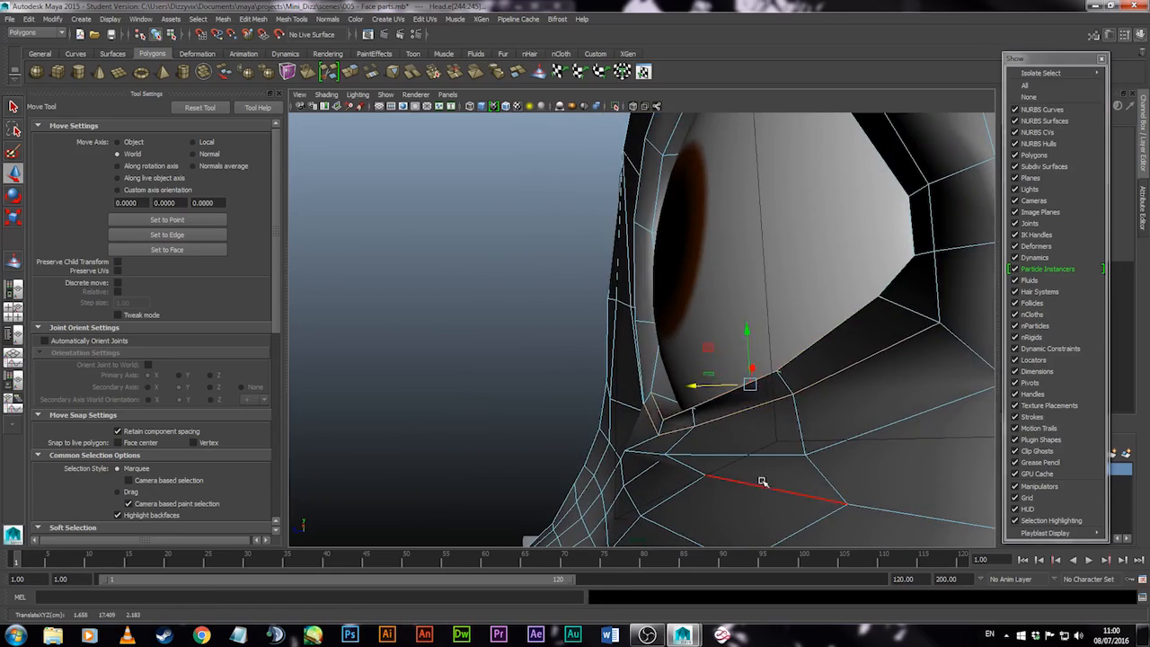
alt+drag(763, 483, 761, 449)
alt+drag(693, 420, 688, 420)
drag(758, 382, 757, 388)
alt+drag(757, 389, 611, 386)
Switch to vertex mode and move individual vertices beneath the eye socket to even out the upper cheek
right_drag(587, 362, 536, 362)
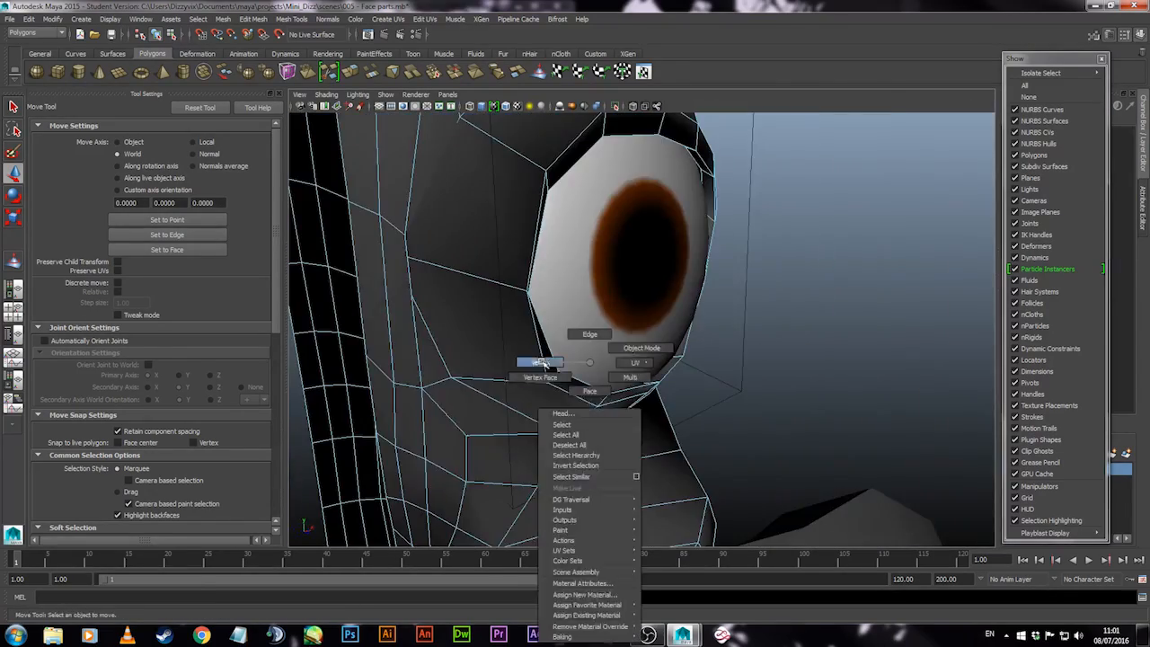
click(550, 395)
alt+drag(550, 395, 611, 426)
click(634, 449)
drag(635, 392, 832, 478)
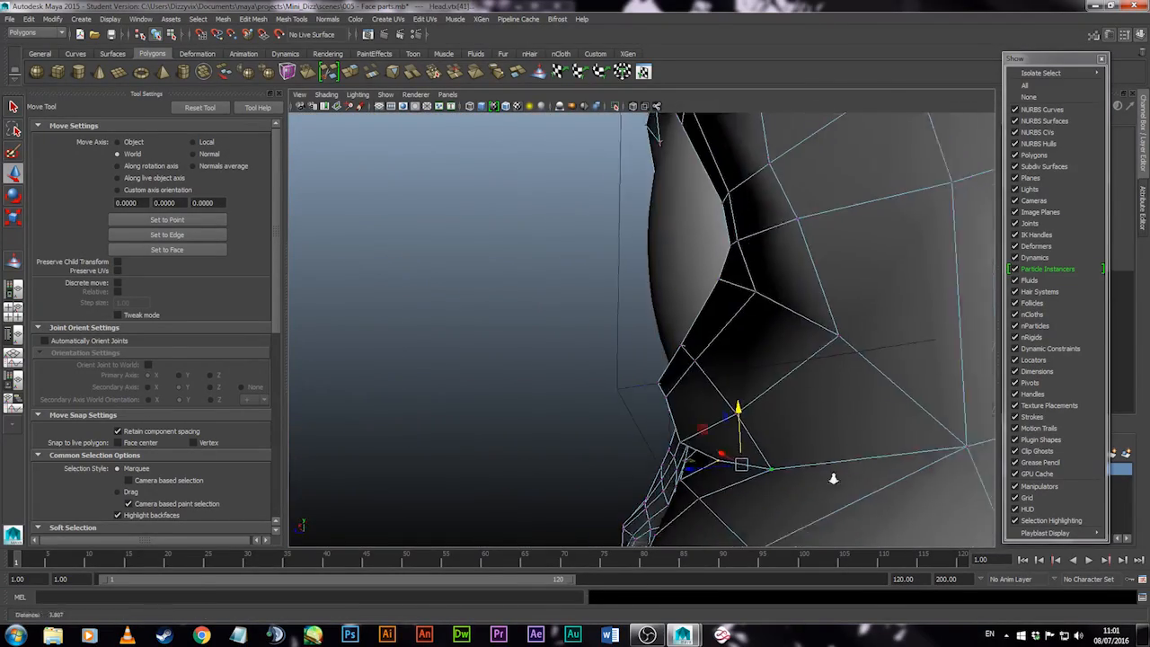
alt+right_drag(832, 477, 773, 449)
alt+drag(773, 449, 692, 397)
alt+right_drag(662, 314, 775, 377)
click(812, 501)
drag(809, 452, 809, 458)
alt+drag(809, 459, 632, 370)
Return to object mode and sculpt the cheek area under the eye with the Sculpt Geometry Tool
mouse_move(632, 370)
alt+mouse_down()
mouse_move(753, 435)
mouse_move(747, 351)
alt+mouse_up()
right_drag(747, 351, 782, 314)
click(14, 260)
alt+drag(629, 382, 773, 393)
alt+right_drag(659, 386, 708, 471)
Adjust edges on the cheek below the eye, then smooth the head in object mode with the Sculpt Geometry Tool
key(w)
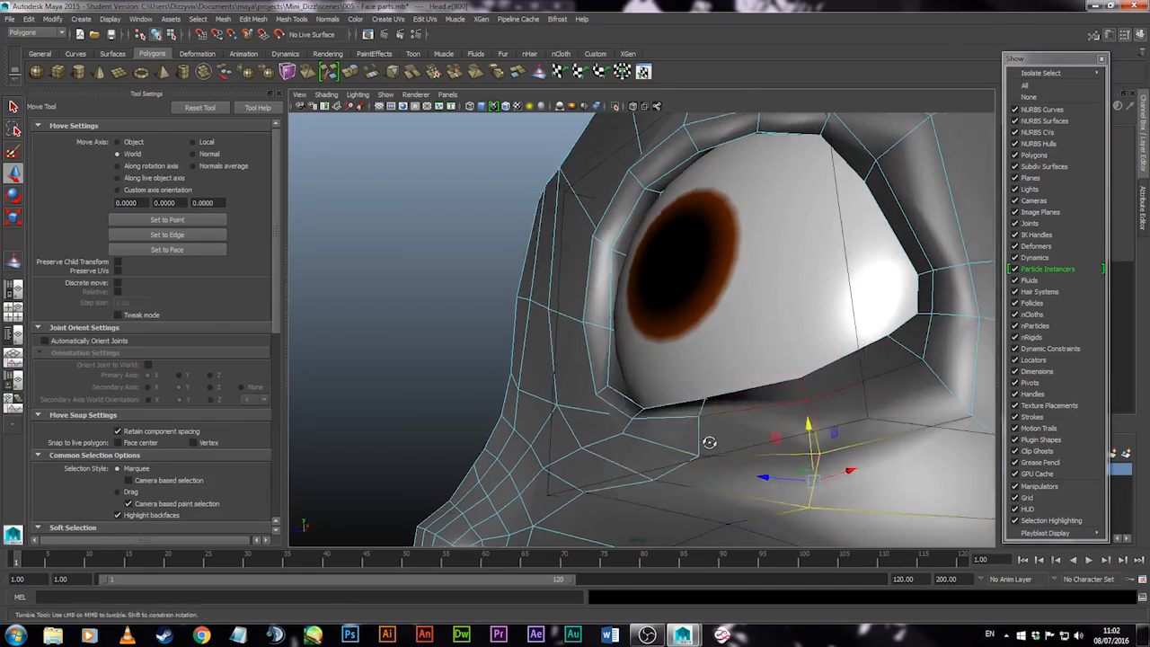
alt+drag(711, 441, 777, 436)
right_drag(777, 436, 806, 403)
key(y)
mouse_move(701, 370)
alt+mouse_down()
mouse_move(829, 445)
mouse_move(873, 403)
mouse_move(610, 306)
alt+mouse_up()
alt+drag(556, 391, 672, 454)
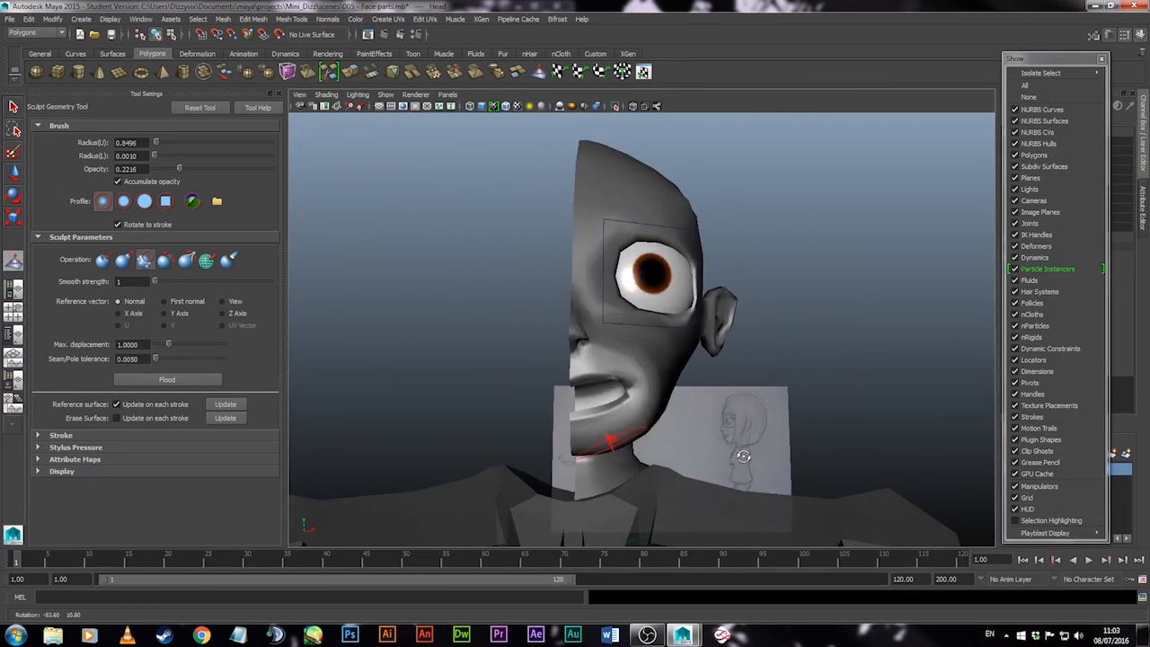
Sculpt the head around the brow and temple using the Pull operation with a 0.8496 brush radius
alt+drag(409, 297, 437, 299)
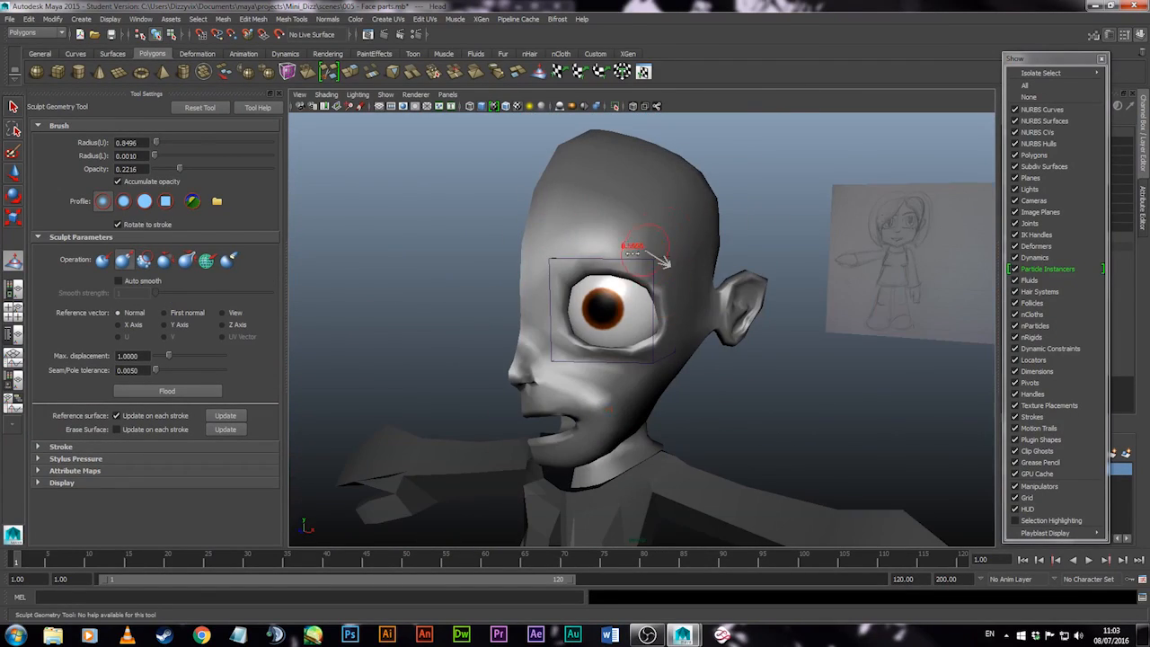
mouse_move(646, 248)
alt+mouse_down()
mouse_move(600, 331)
mouse_move(629, 245)
mouse_move(564, 260)
mouse_move(580, 220)
mouse_move(652, 246)
mouse_move(827, 263)
mouse_move(791, 259)
alt+mouse_up()
mouse_move(724, 225)
alt+mouse_down()
mouse_move(522, 215)
mouse_move(506, 255)
mouse_move(505, 208)
mouse_move(560, 180)
mouse_move(616, 174)
mouse_move(629, 225)
mouse_move(697, 203)
alt+mouse_up()
alt+drag(677, 298, 800, 312)
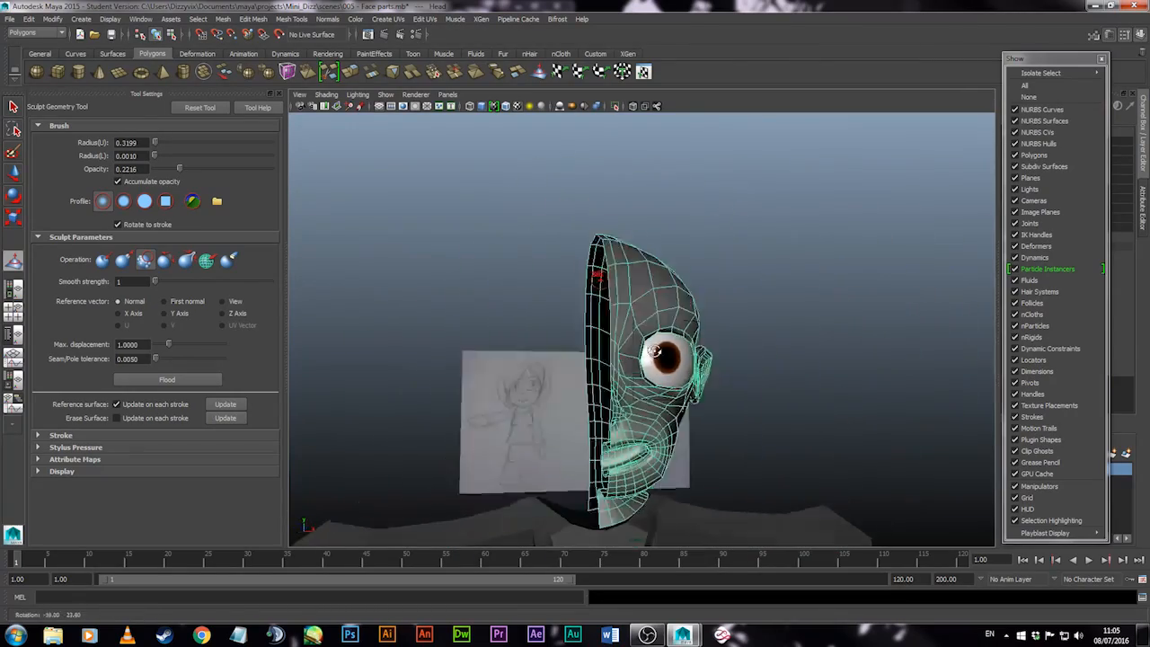
Toggle selection highlighting and smooth the side of the head with the Smooth operation at a 0.9039 brush radius
mouse_move(771, 419)
alt+mouse_down()
mouse_move(647, 385)
mouse_move(670, 385)
mouse_move(560, 429)
alt+mouse_up()
scroll(579, 406, up, 4)
click(1015, 521)
alt+drag(665, 449, 752, 483)
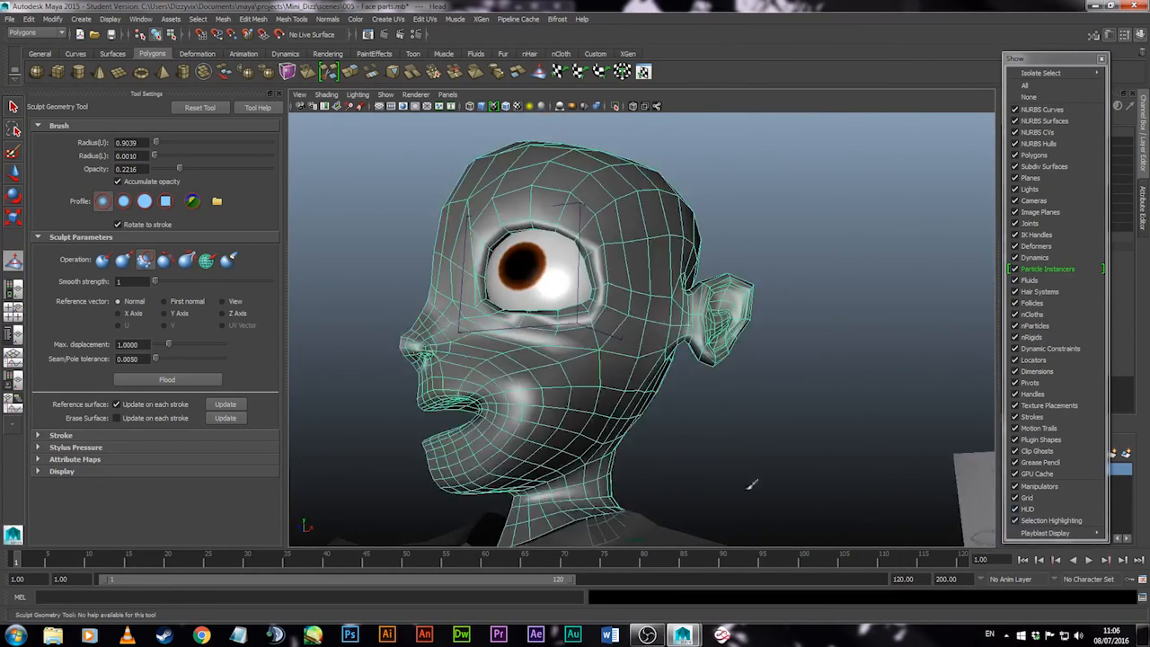
Switch to edge mode and move edges on the side of the head and jaw to refine their shape
key(w)
right_drag(729, 385, 729, 341)
click(434, 233)
mouse_move(593, 360)
alt+mouse_down()
mouse_move(475, 408)
mouse_move(575, 396)
alt+mouse_up()
click(629, 401)
drag(629, 396, 803, 410)
click(539, 397)
Select the edges running from below the ear down behind the jaw and reposition them to shape the jawline
alt+drag(584, 397, 710, 386)
click(640, 367)
shift+click(668, 283)
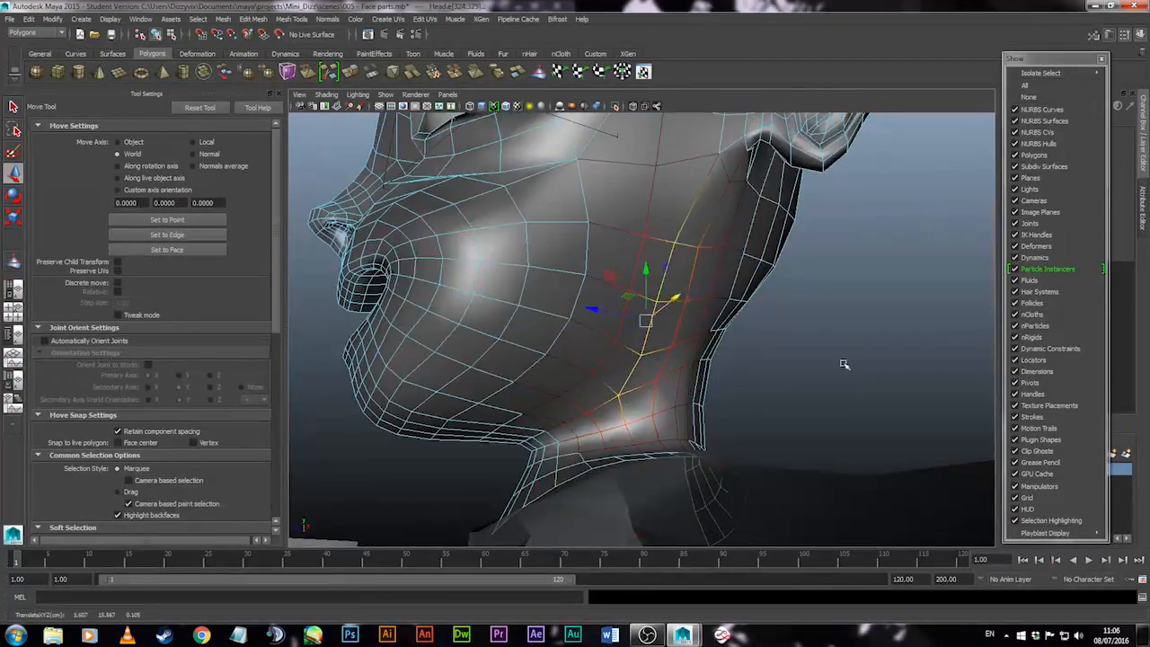
alt+drag(844, 364, 692, 467)
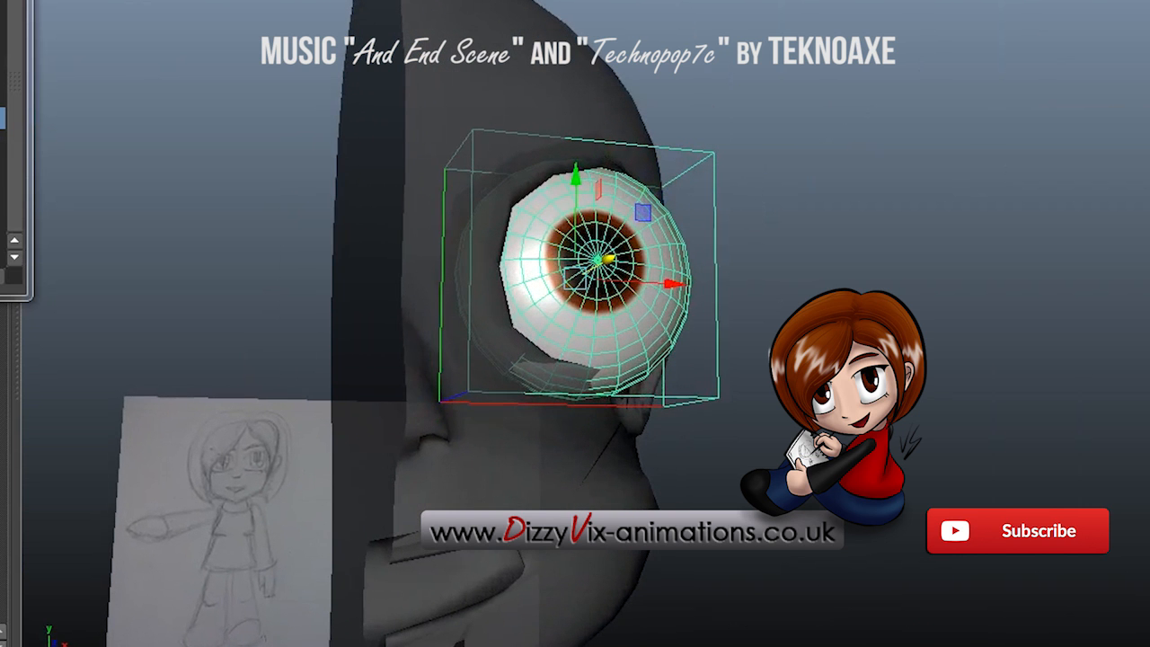
alt+right_drag(831, 328, 754, 255)
alt+right_drag(750, 213, 796, 258)
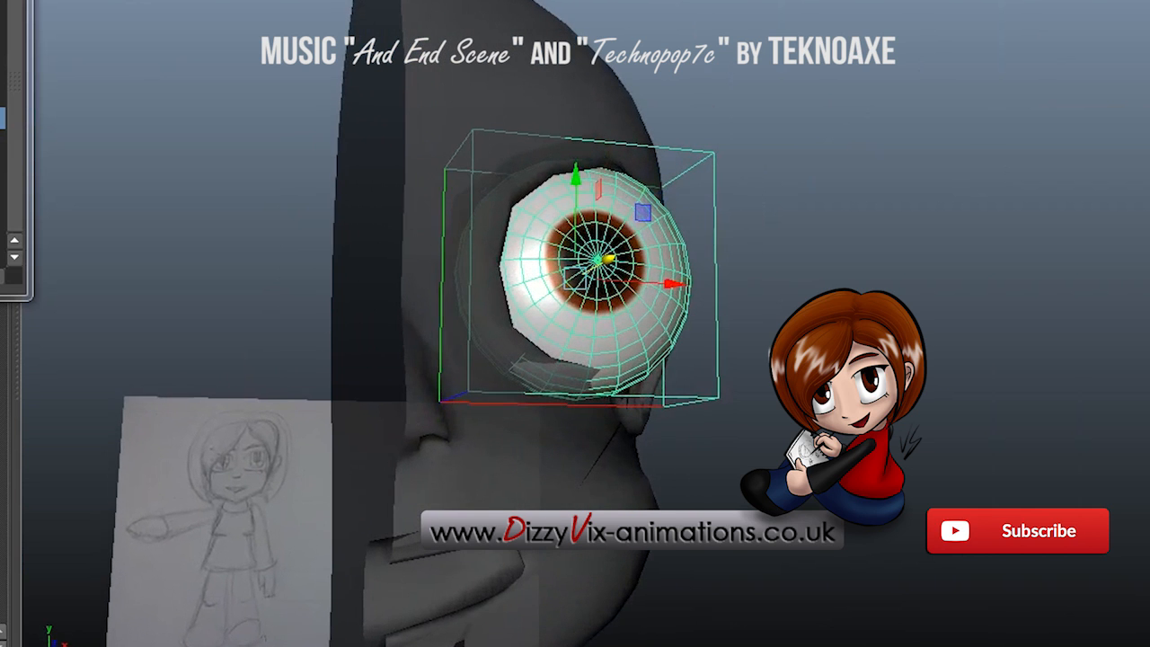